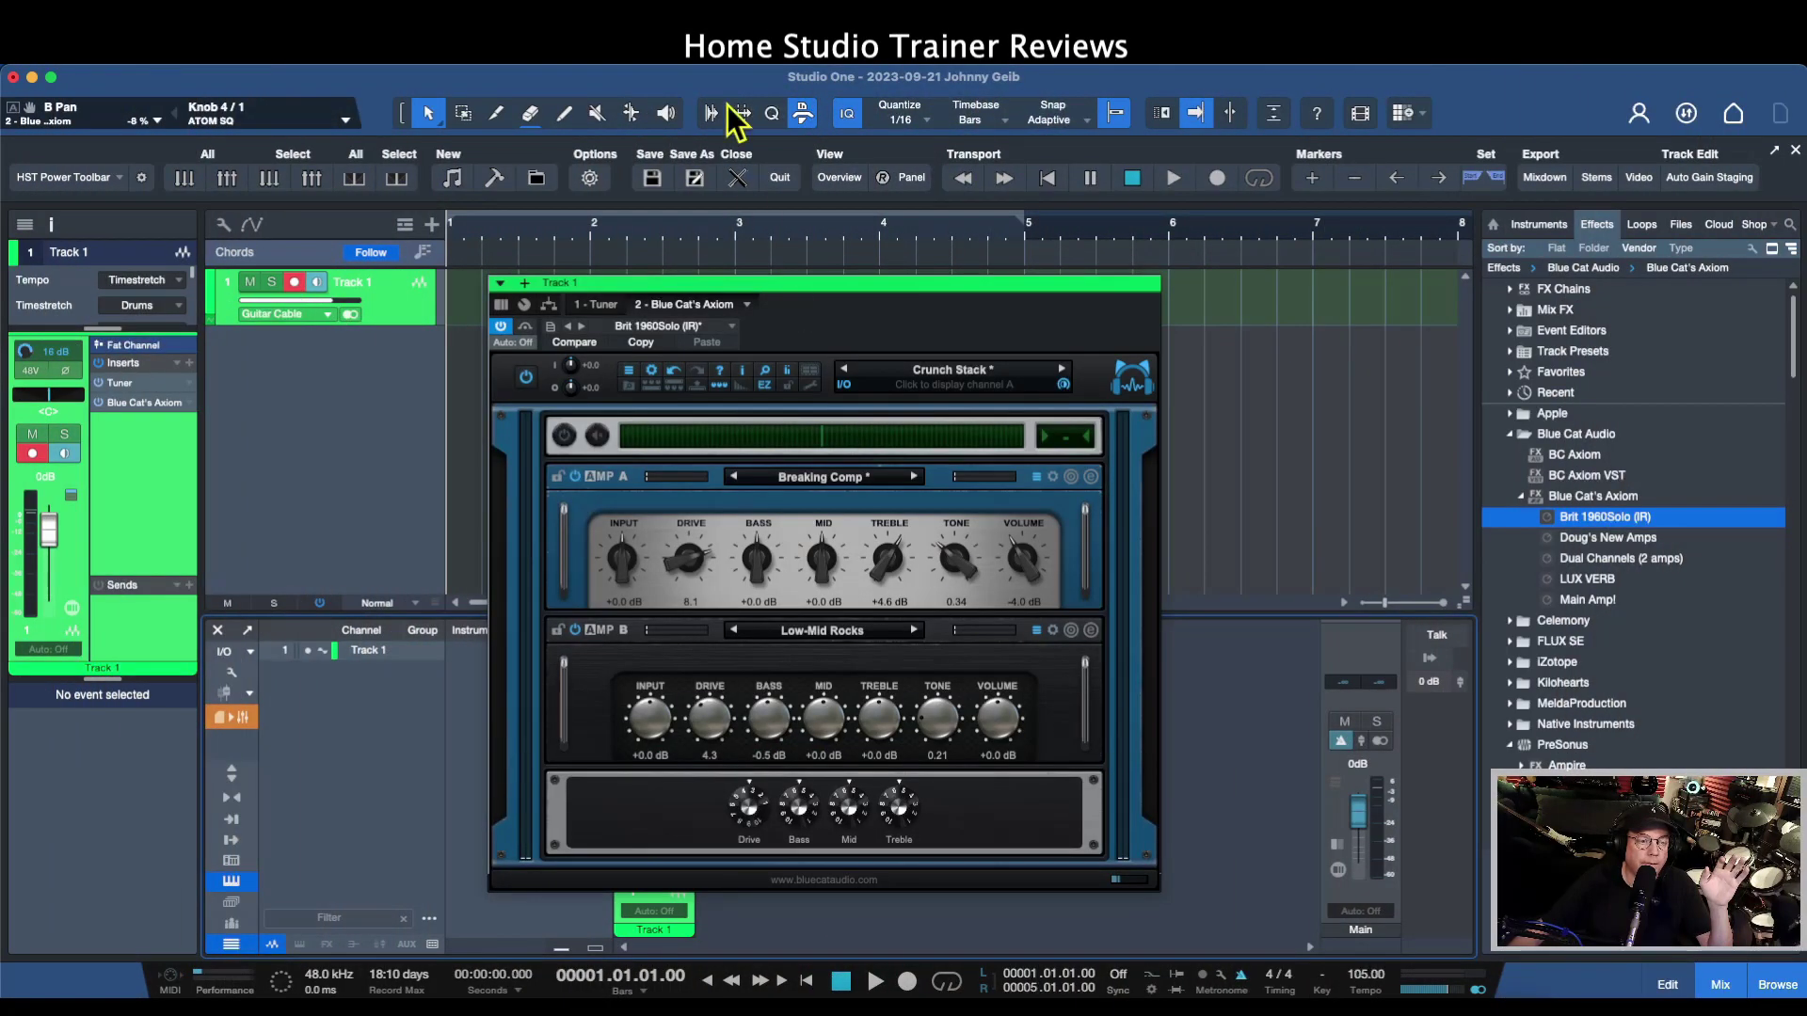
# Move the Blue Cat's Axiom plug-in window slightly higher over the arrangement
pyautogui.click(857, 280)
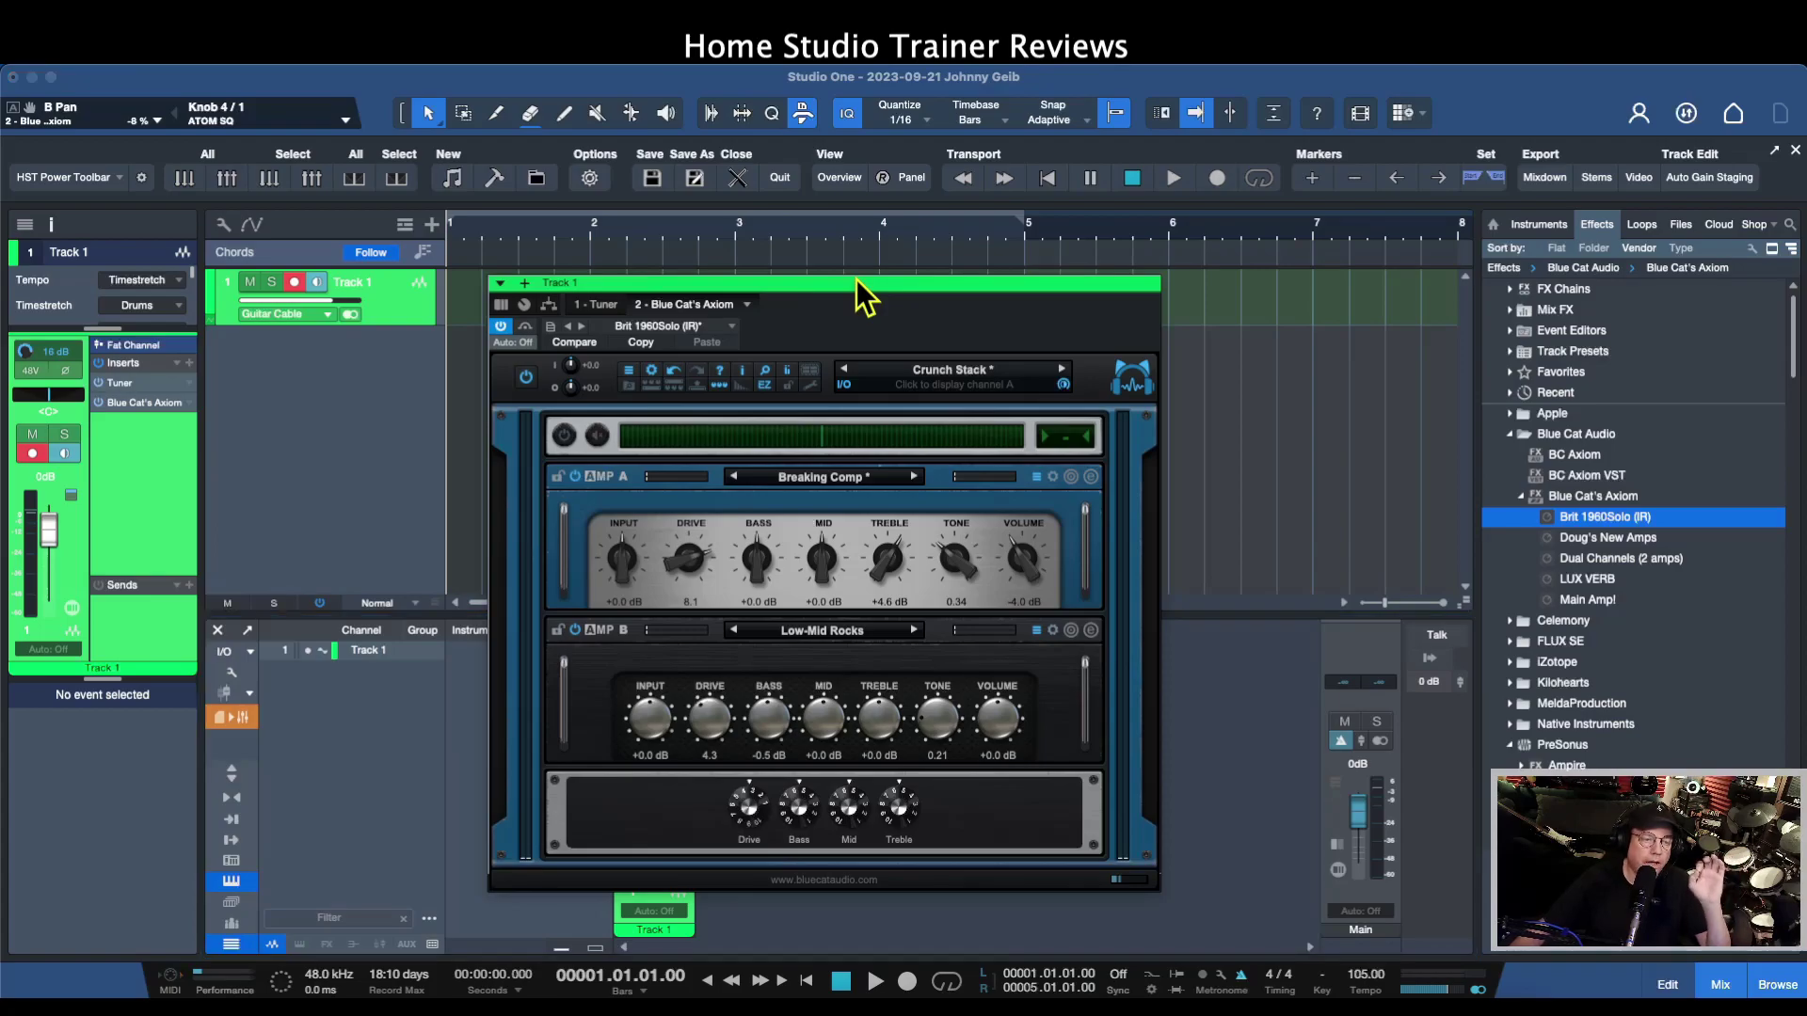
pyautogui.moveTo(857, 286); pyautogui.dragTo(904, 258)
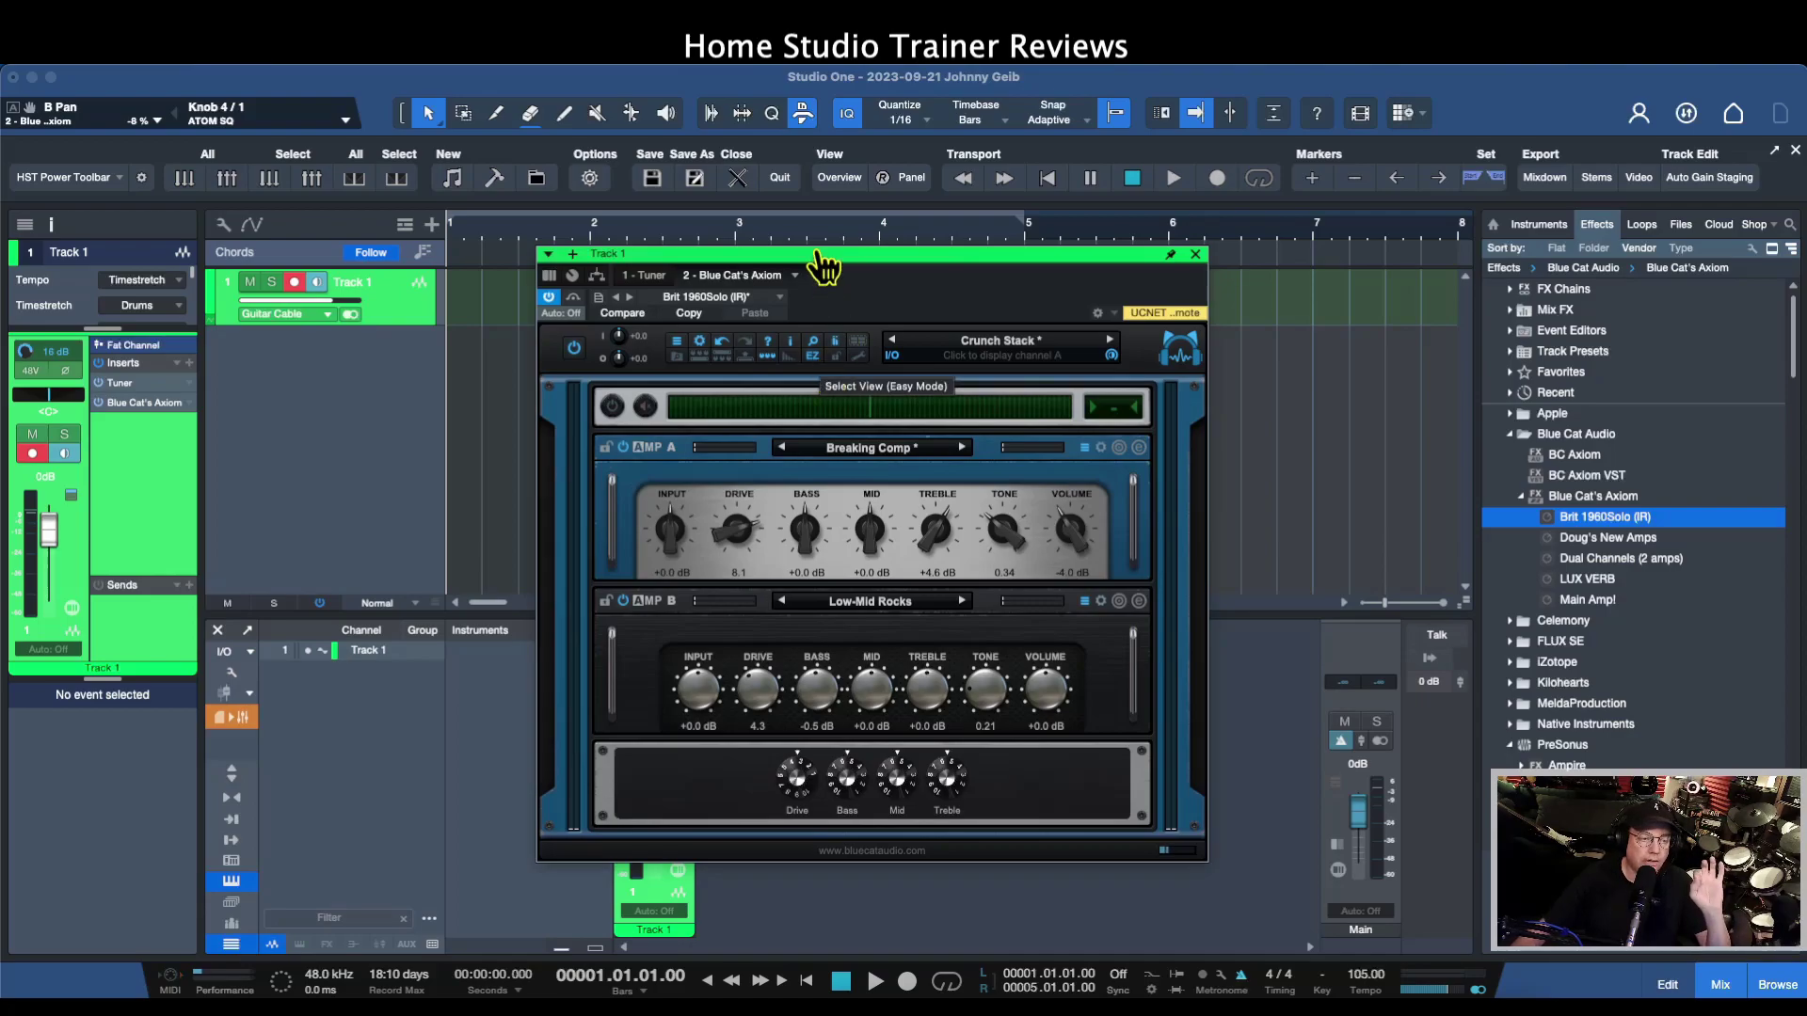
pyautogui.moveTo(815, 255); pyautogui.dragTo(789, 264)
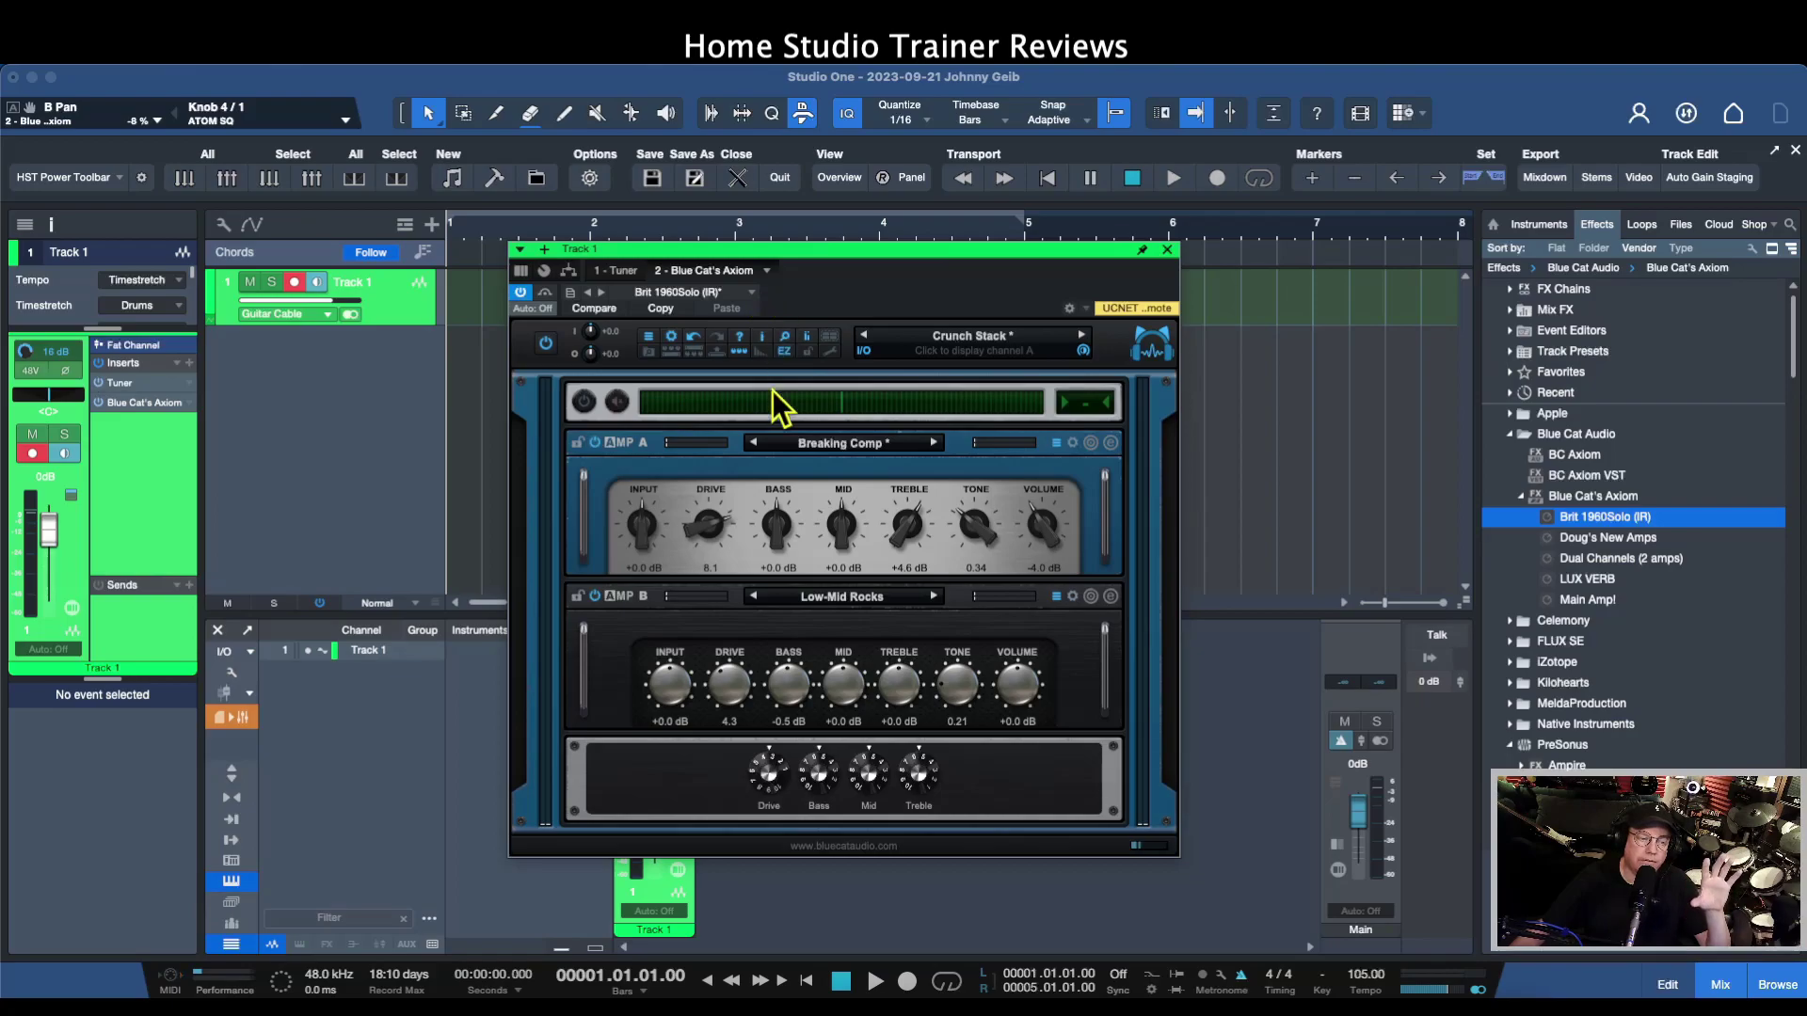
# Look through the factory preset categories of the Axiom plug-in, from Bass Guitar to Shimmer
pyautogui.click(969, 344)
pyautogui.moveTo(1078, 344)
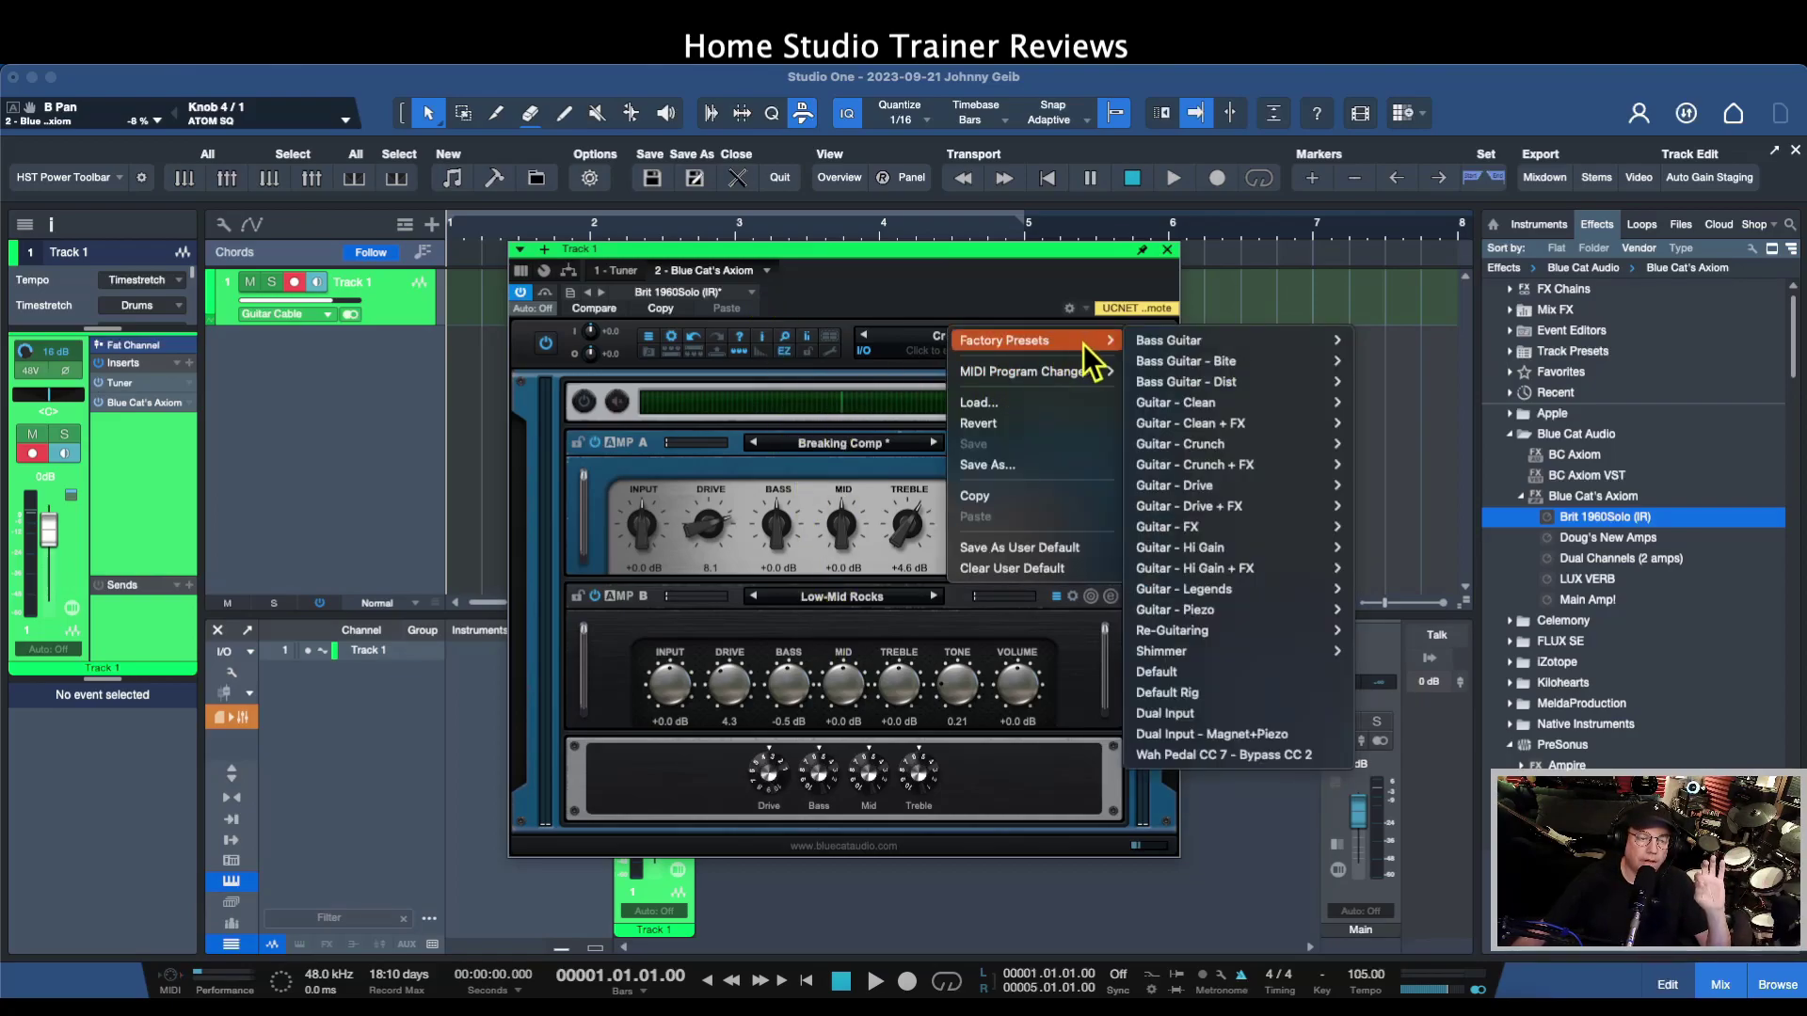
pyautogui.moveTo(1176, 405)
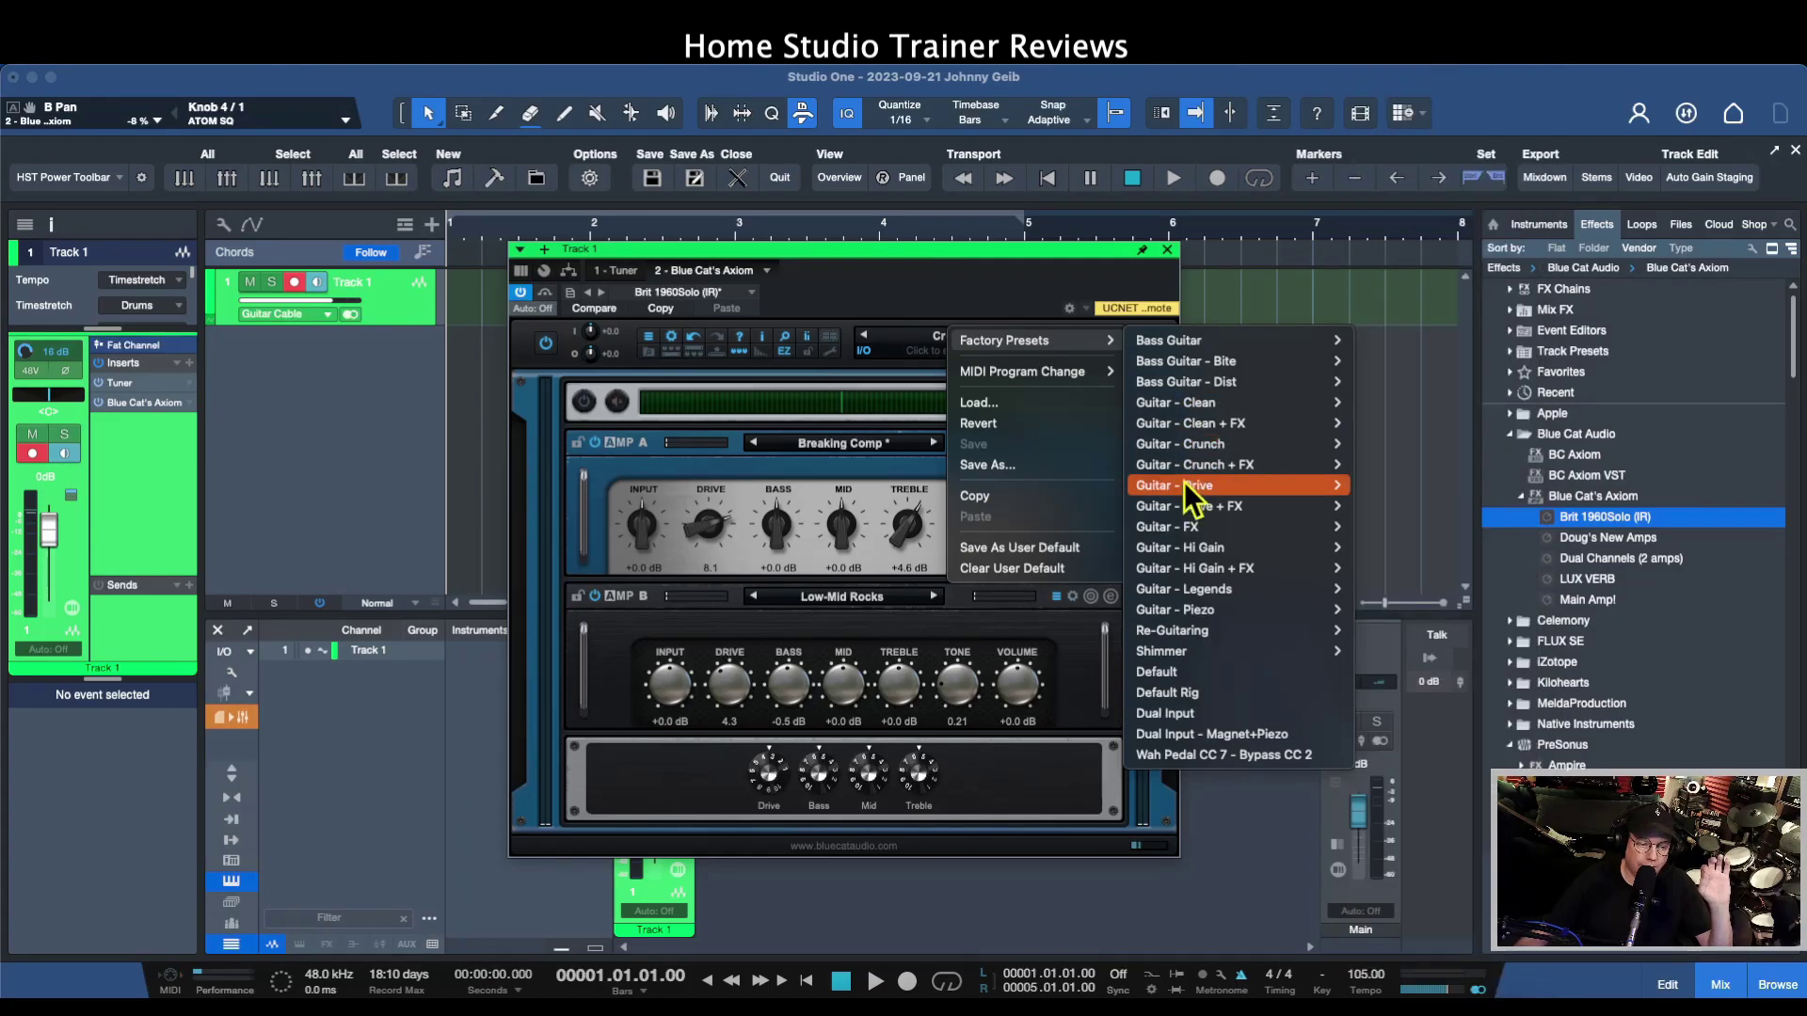
pyautogui.moveTo(1191, 589)
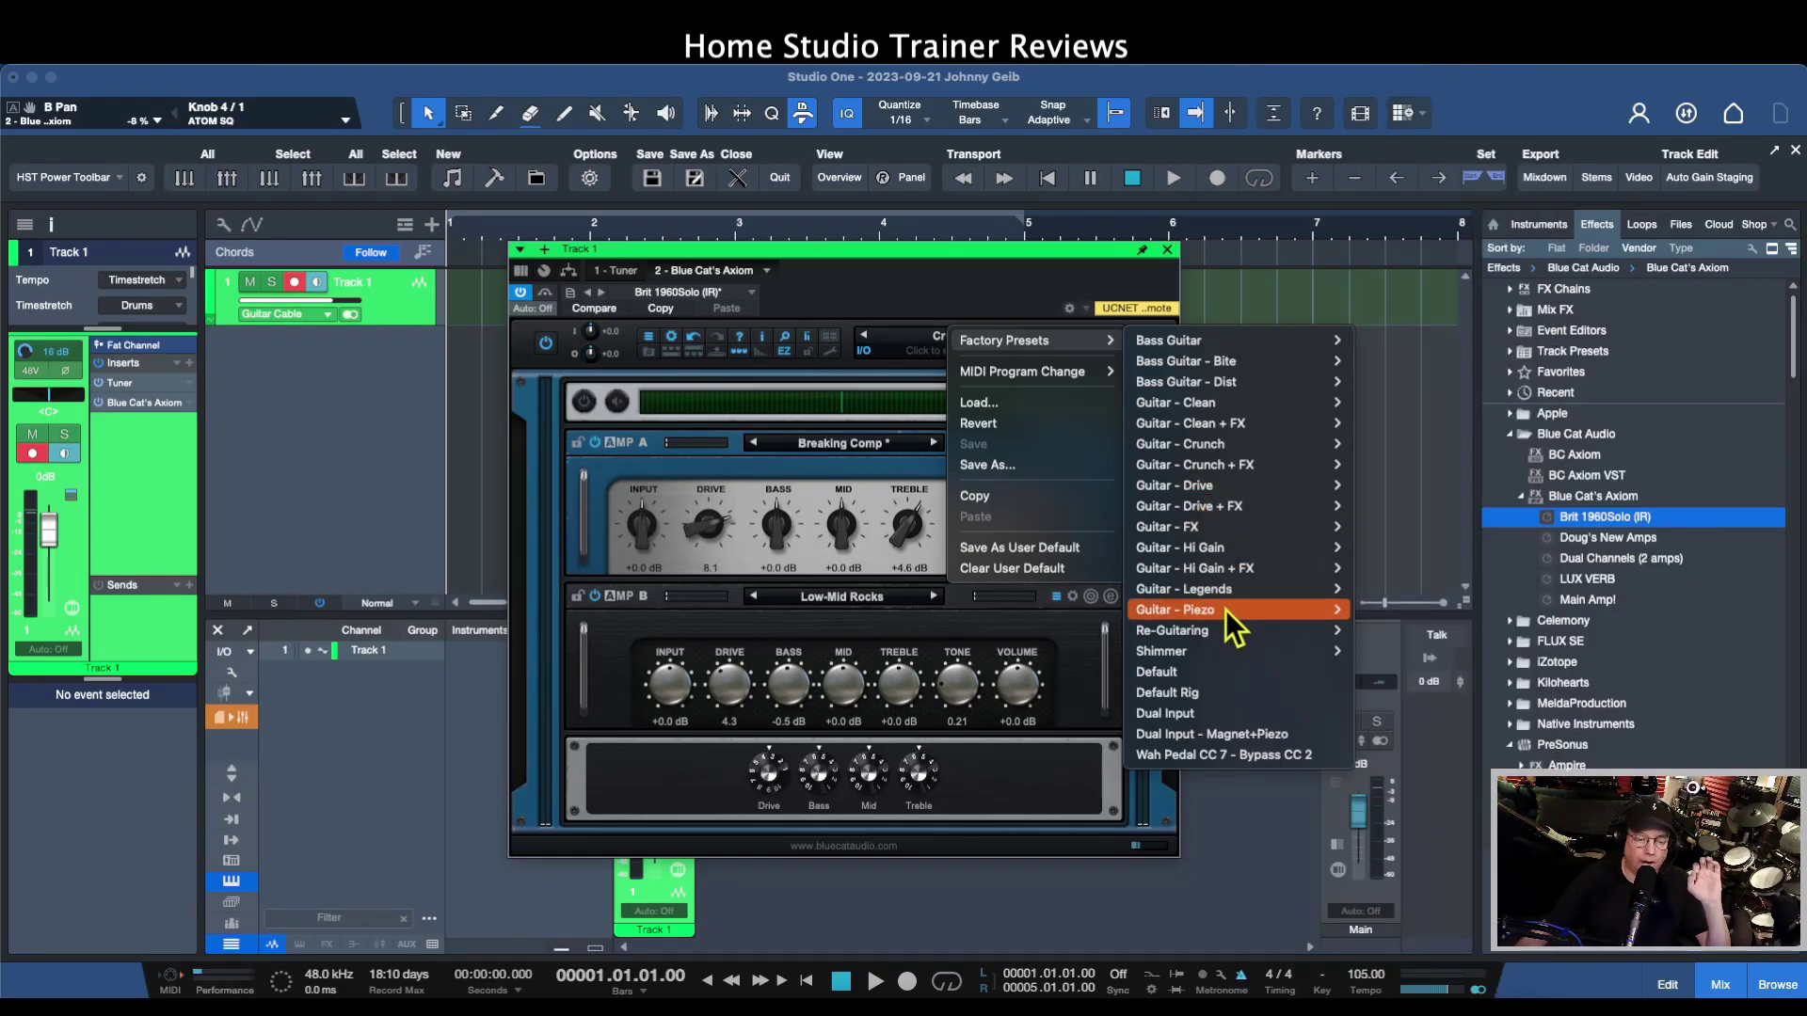
pyautogui.moveTo(1217, 647)
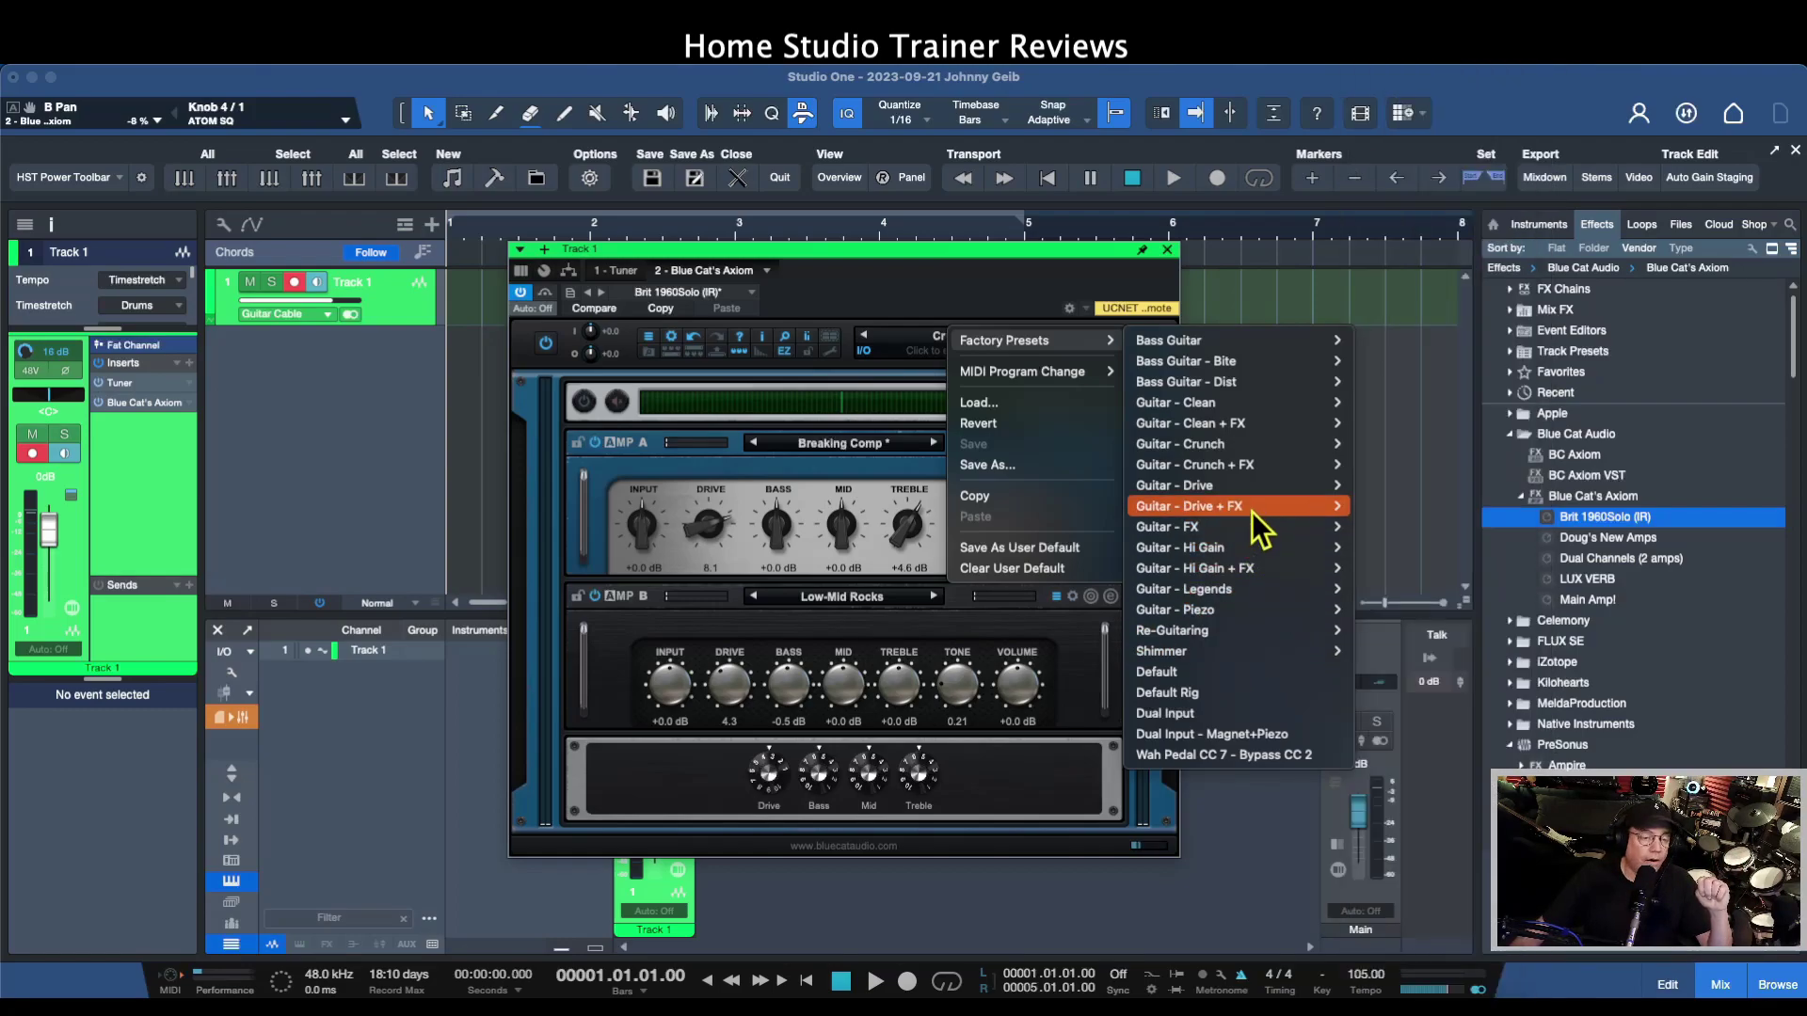
pyautogui.moveTo(1056, 384)
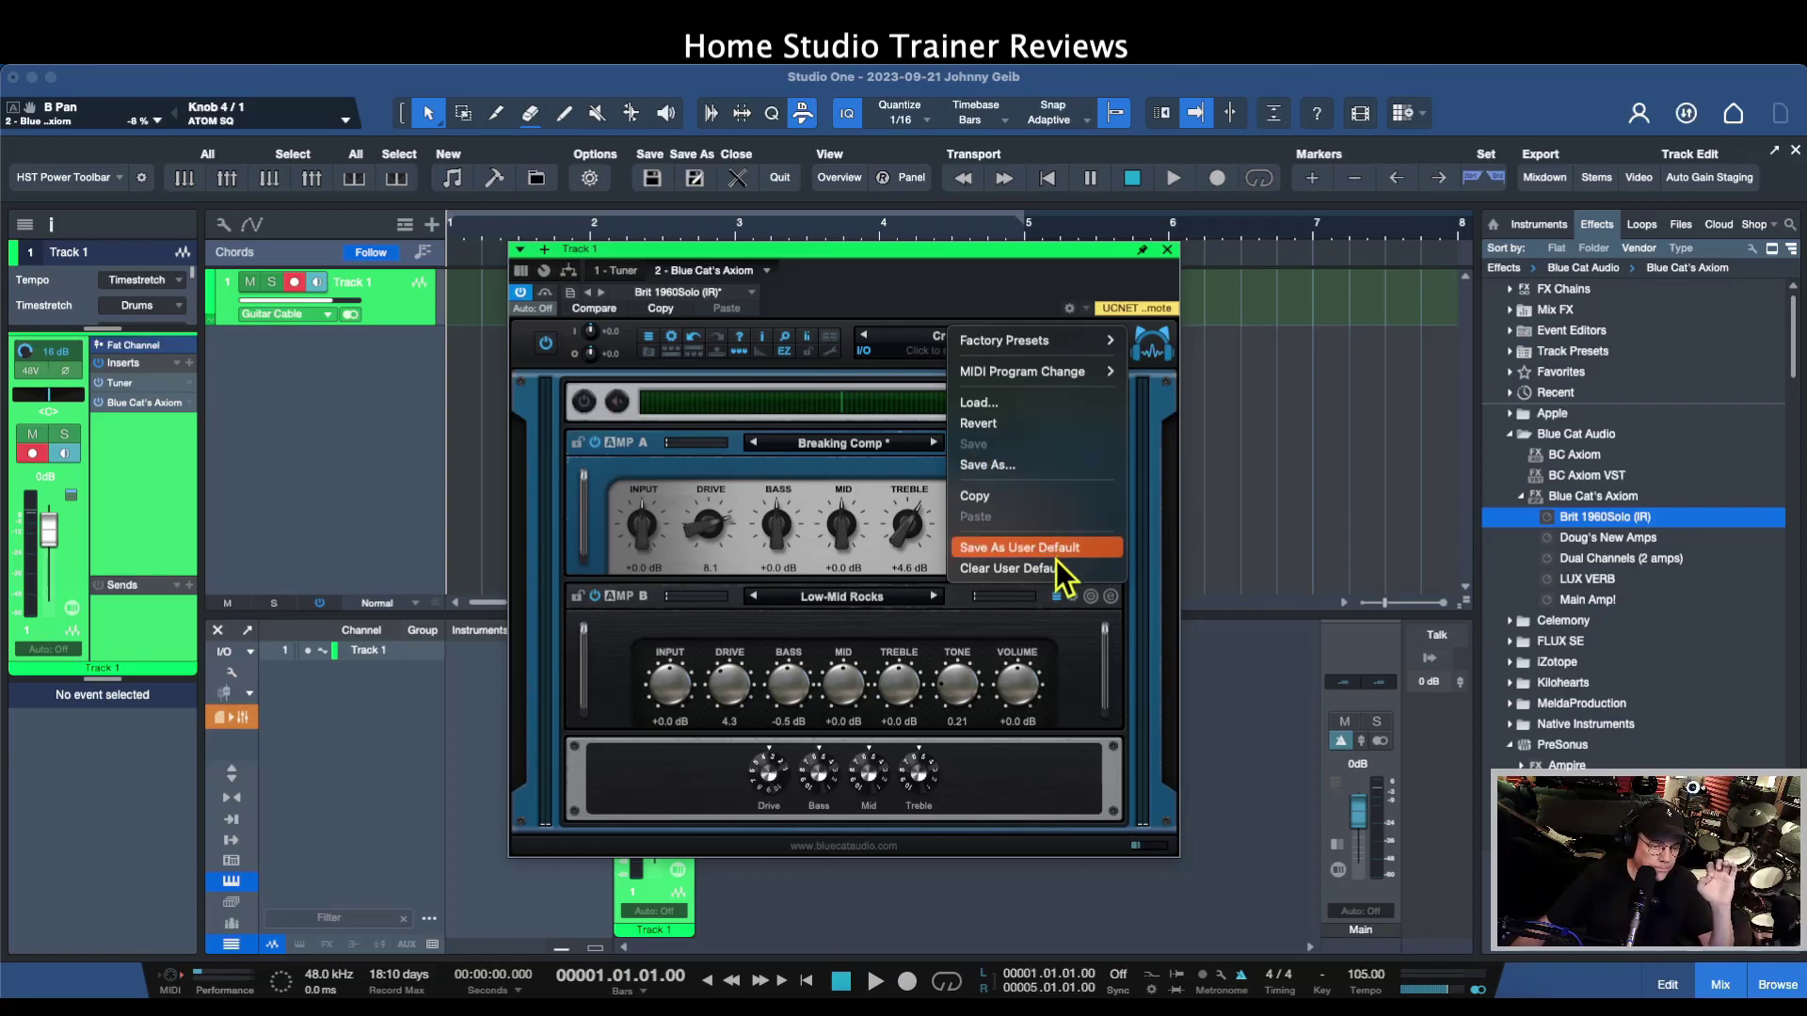
pyautogui.click(1016, 339)
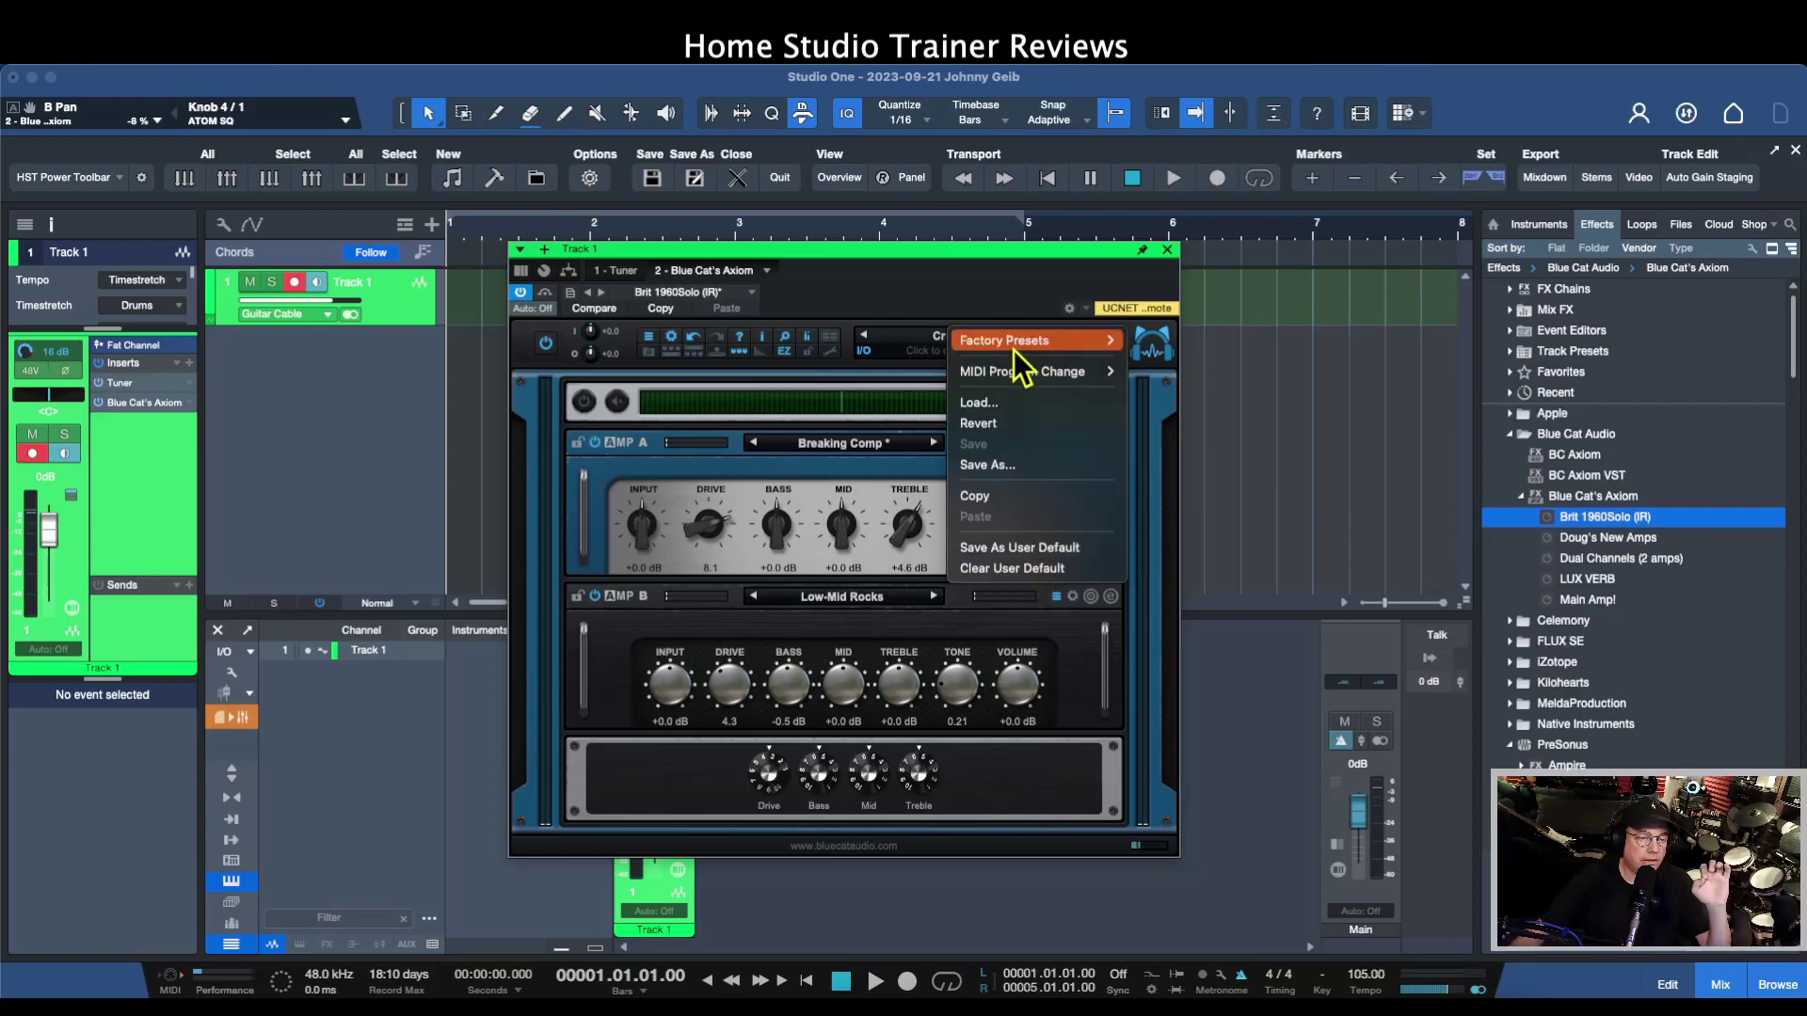
pyautogui.click(1172, 451)
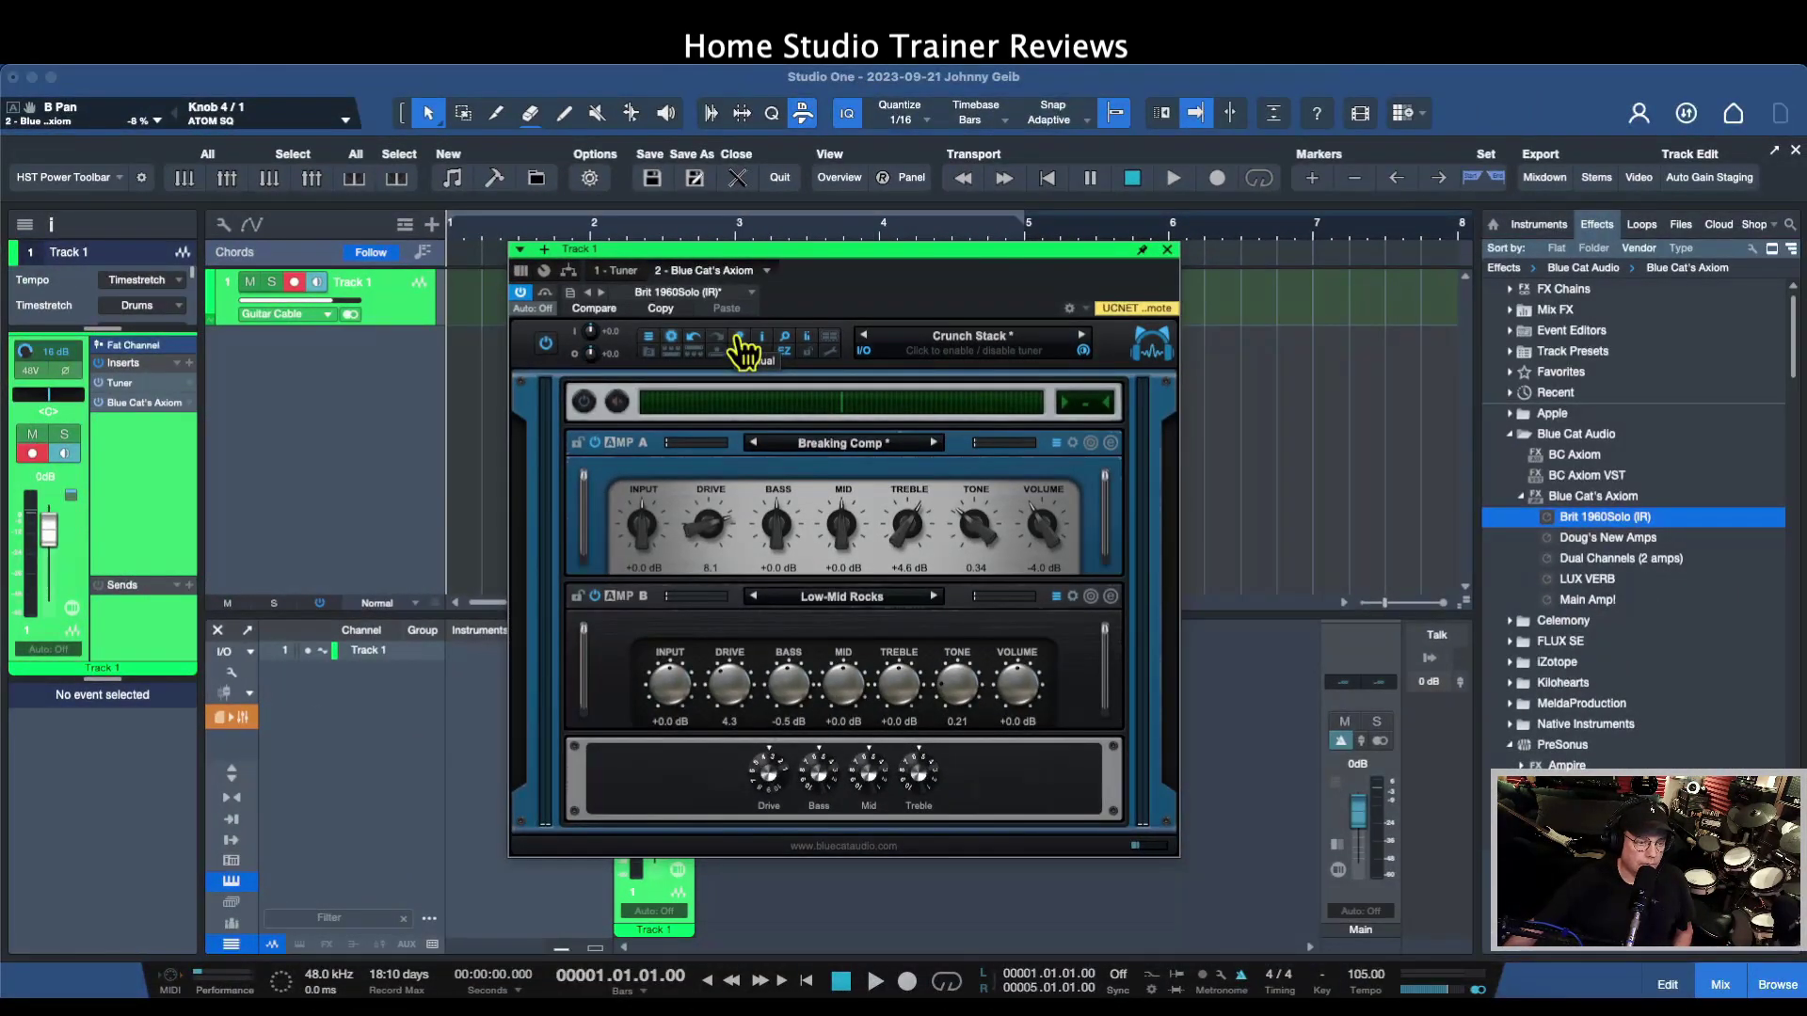
# Open the plug-in's PDF user manual, shift its window aside for a look, and close it
pyautogui.click(738, 339)
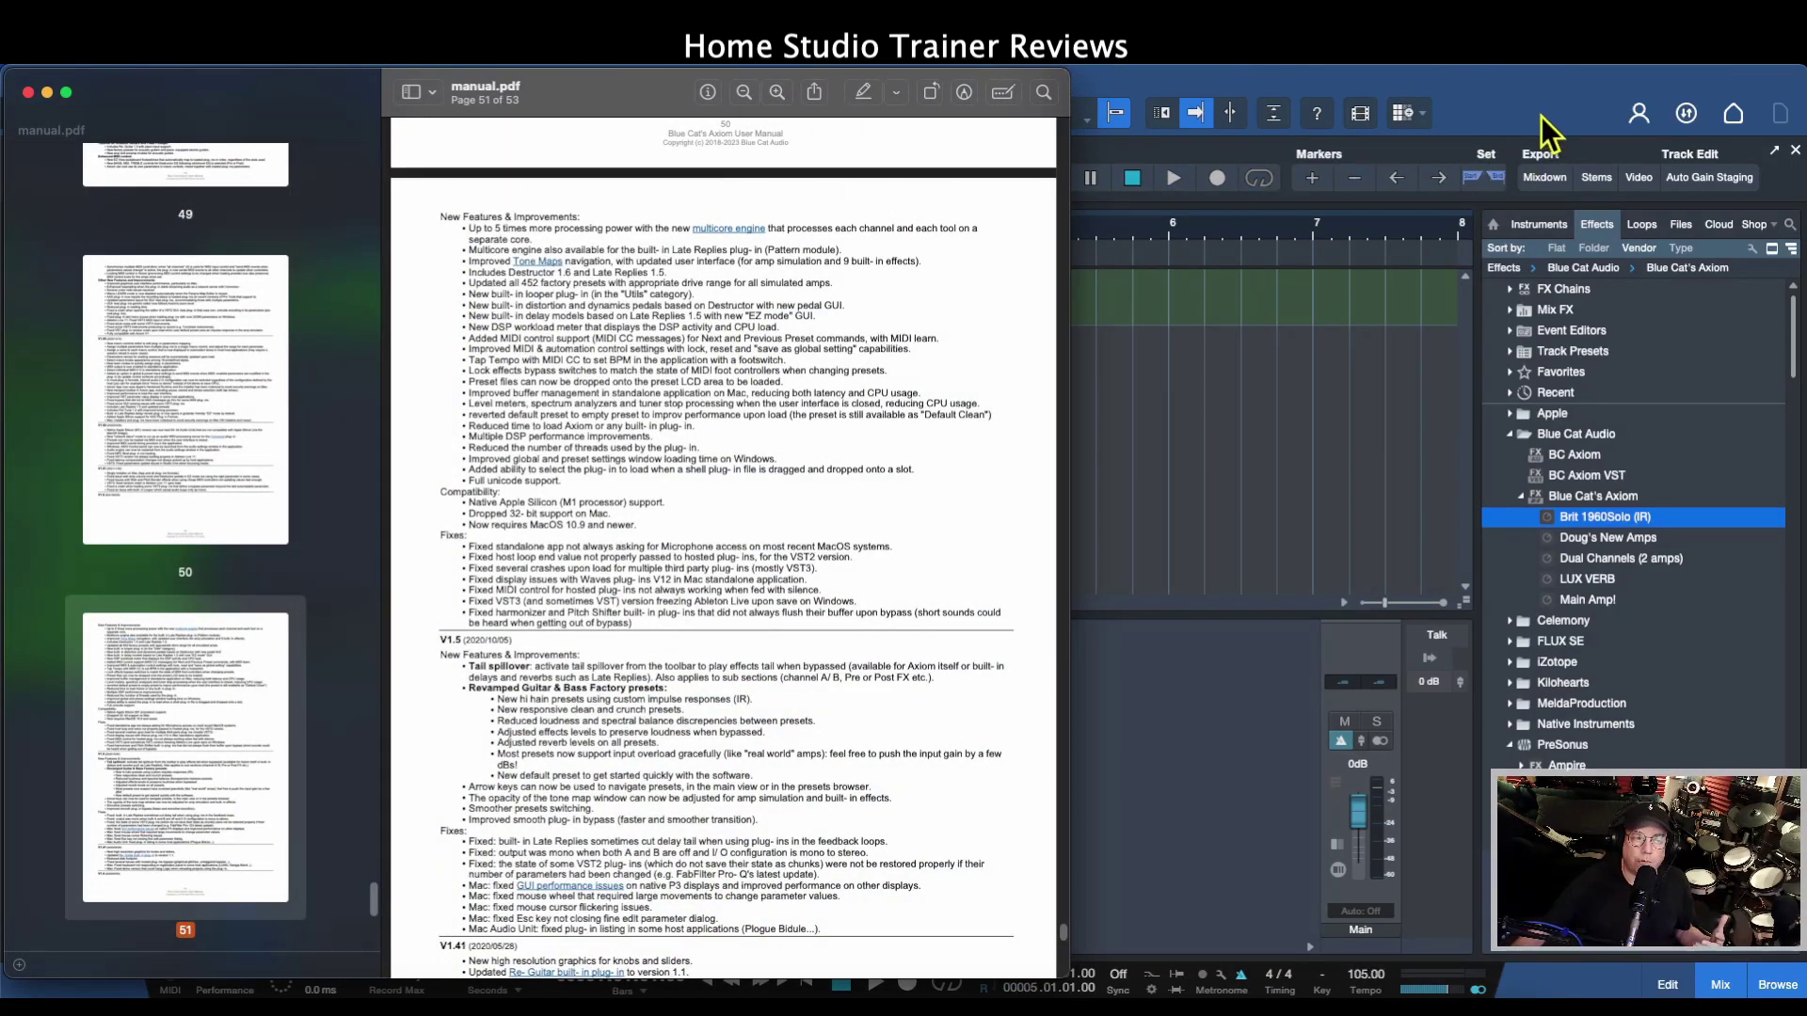
pyautogui.moveTo(587, 98); pyautogui.dragTo(692, 99)
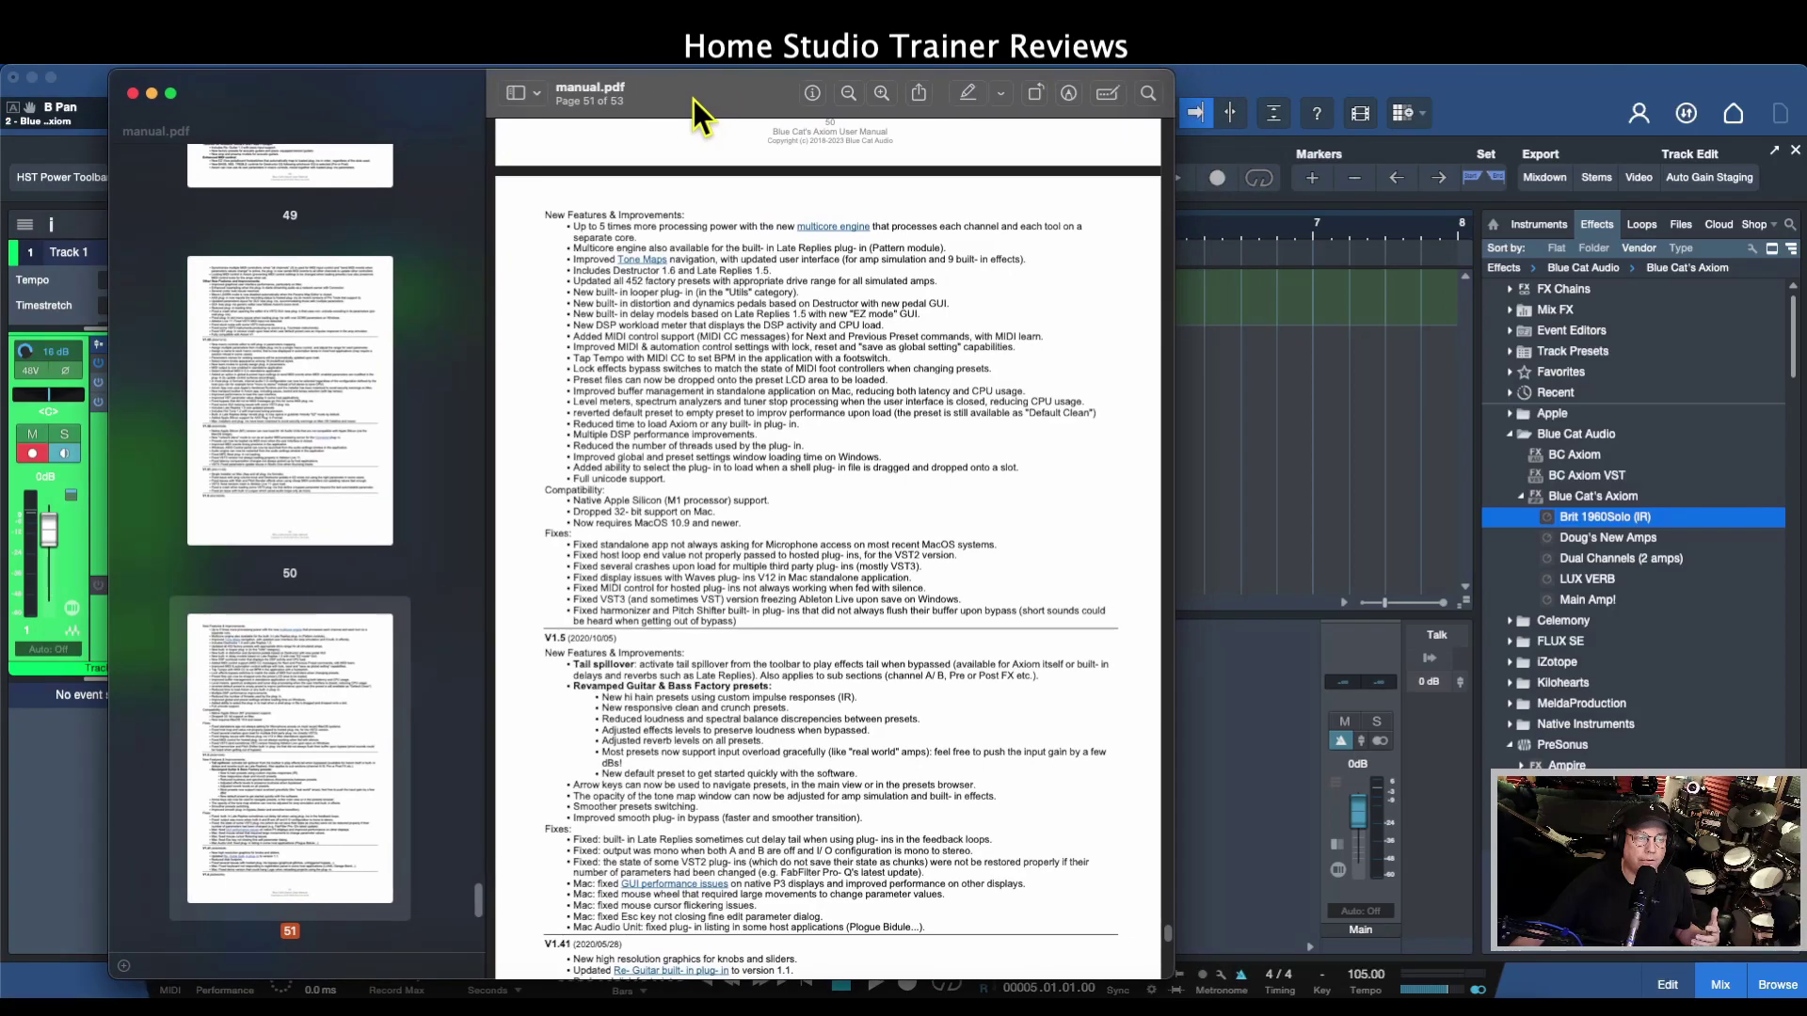
pyautogui.click(133, 93)
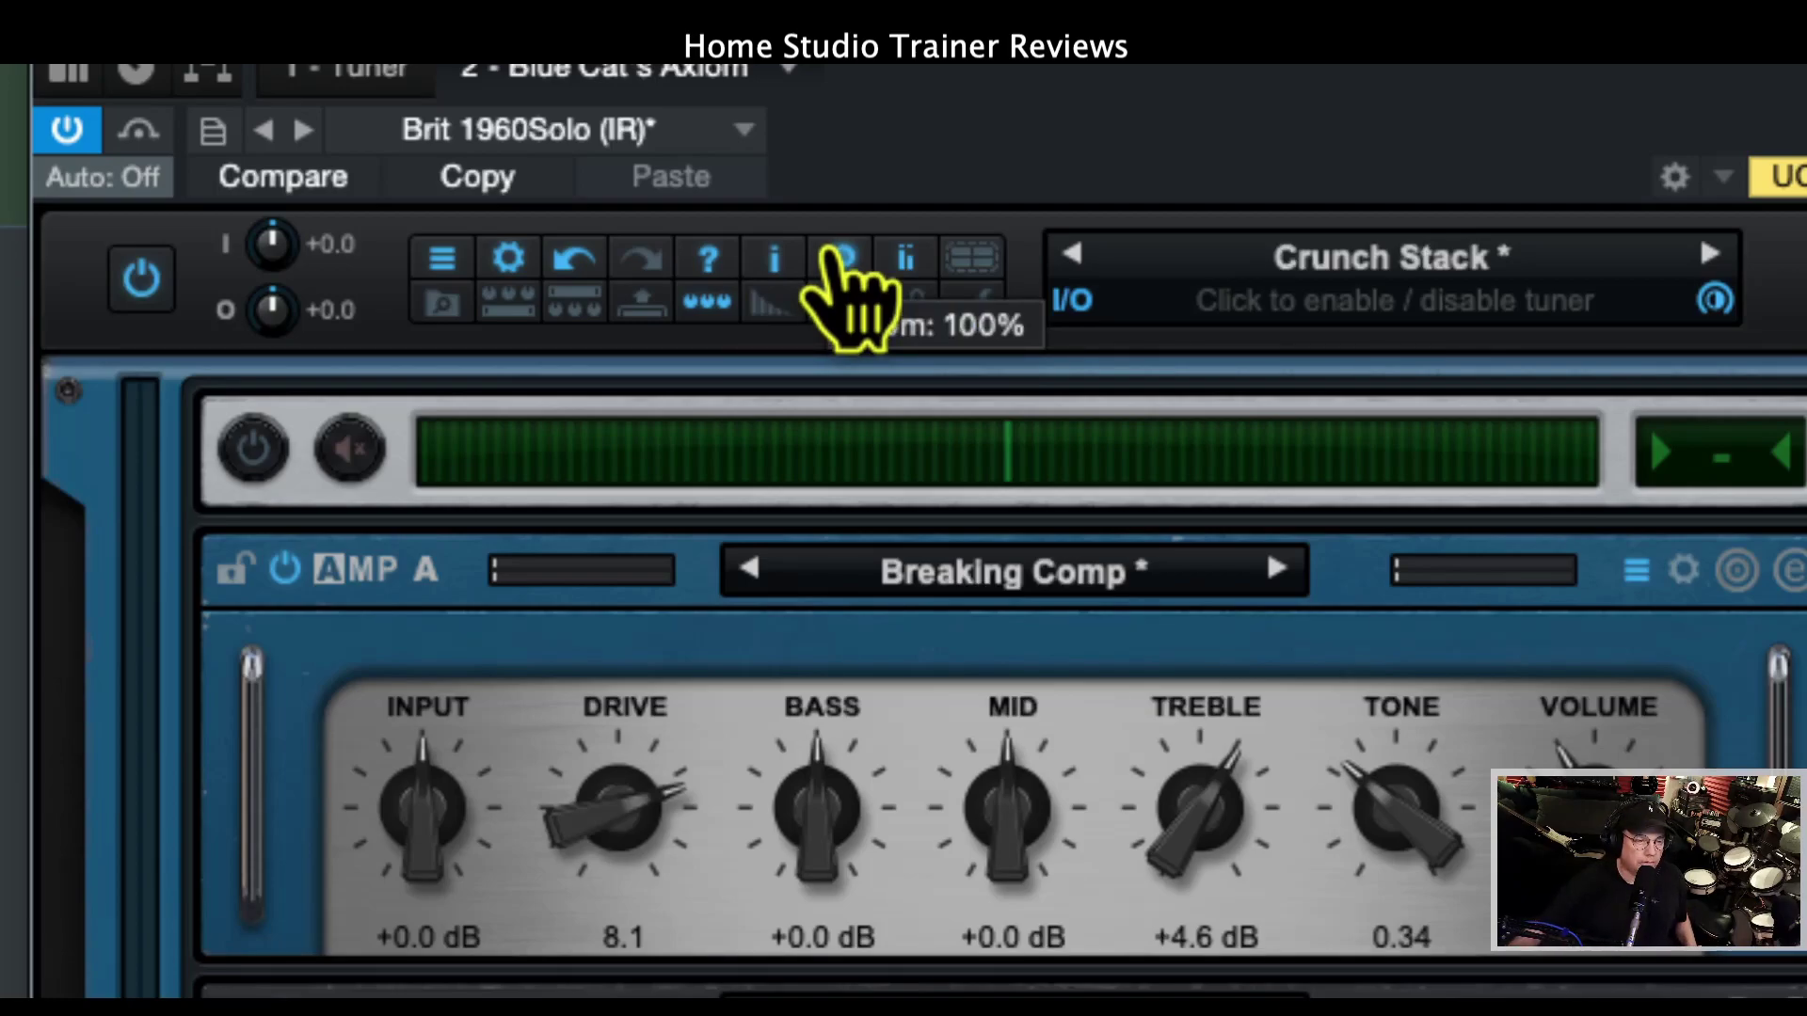
# Enlarge the plug-in interface to 120 % zoom and move its window up to fit the screen
pyautogui.click(840, 258)
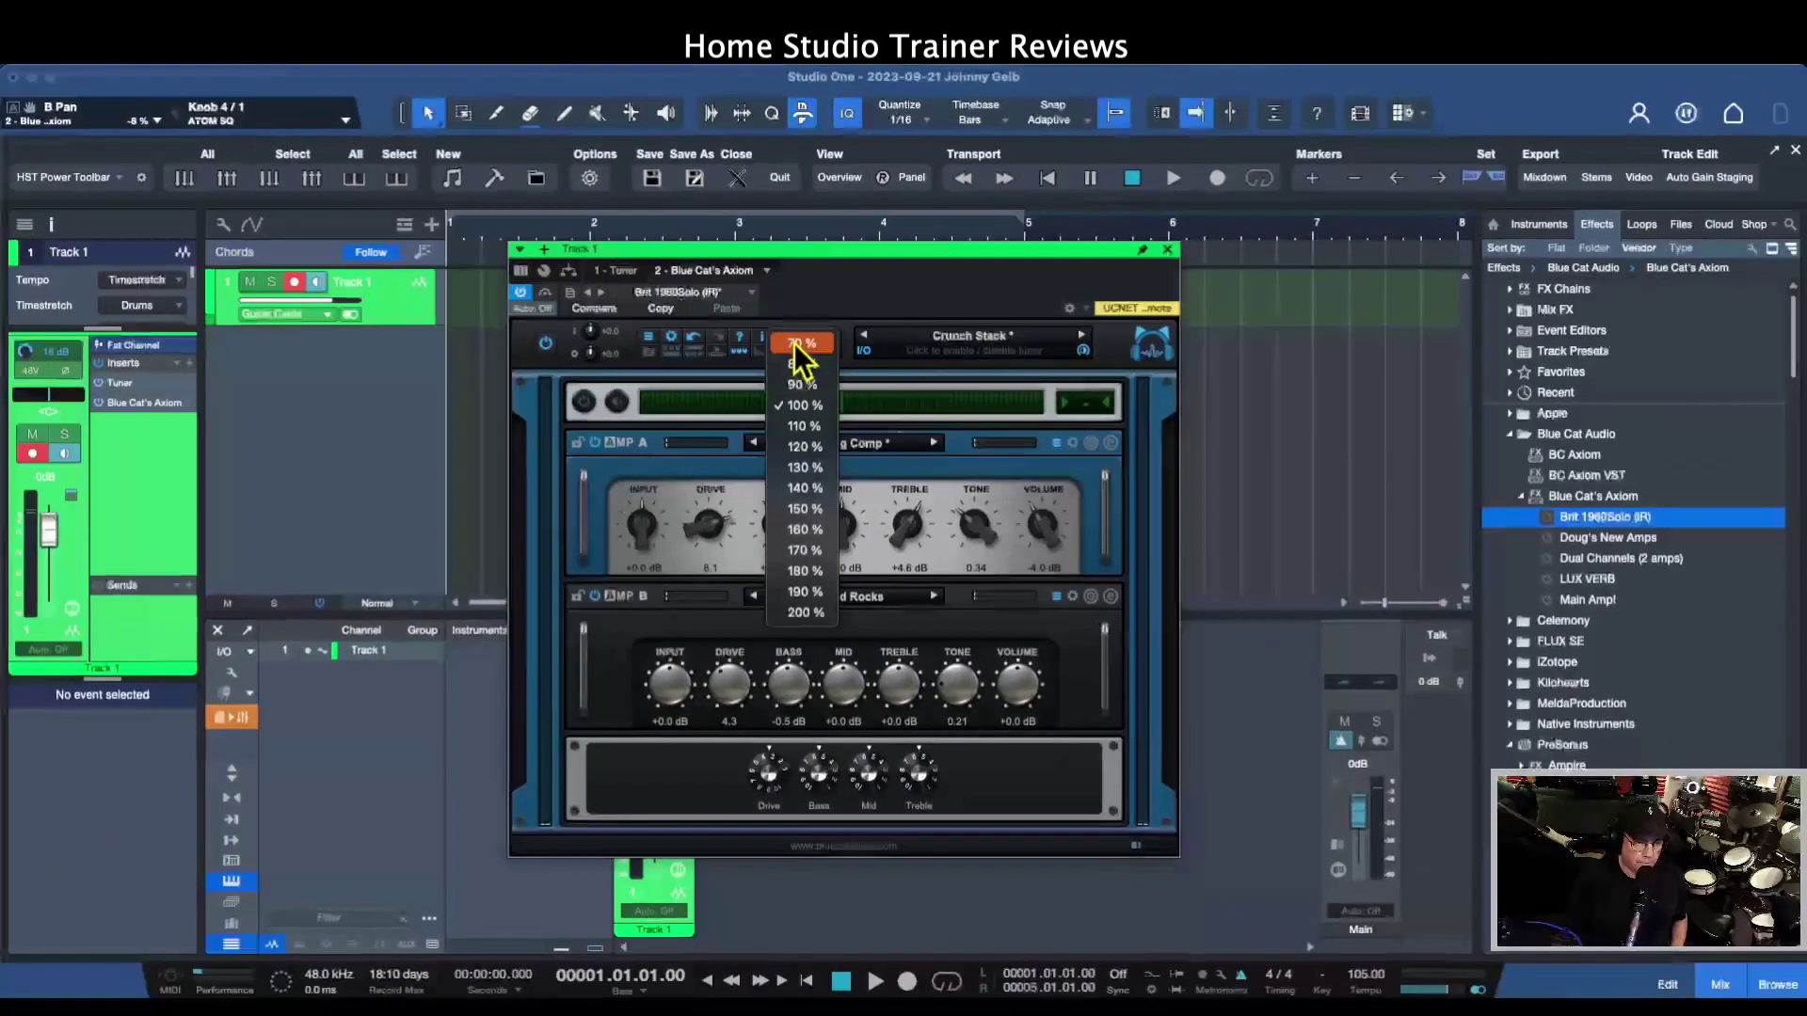
pyautogui.click(804, 448)
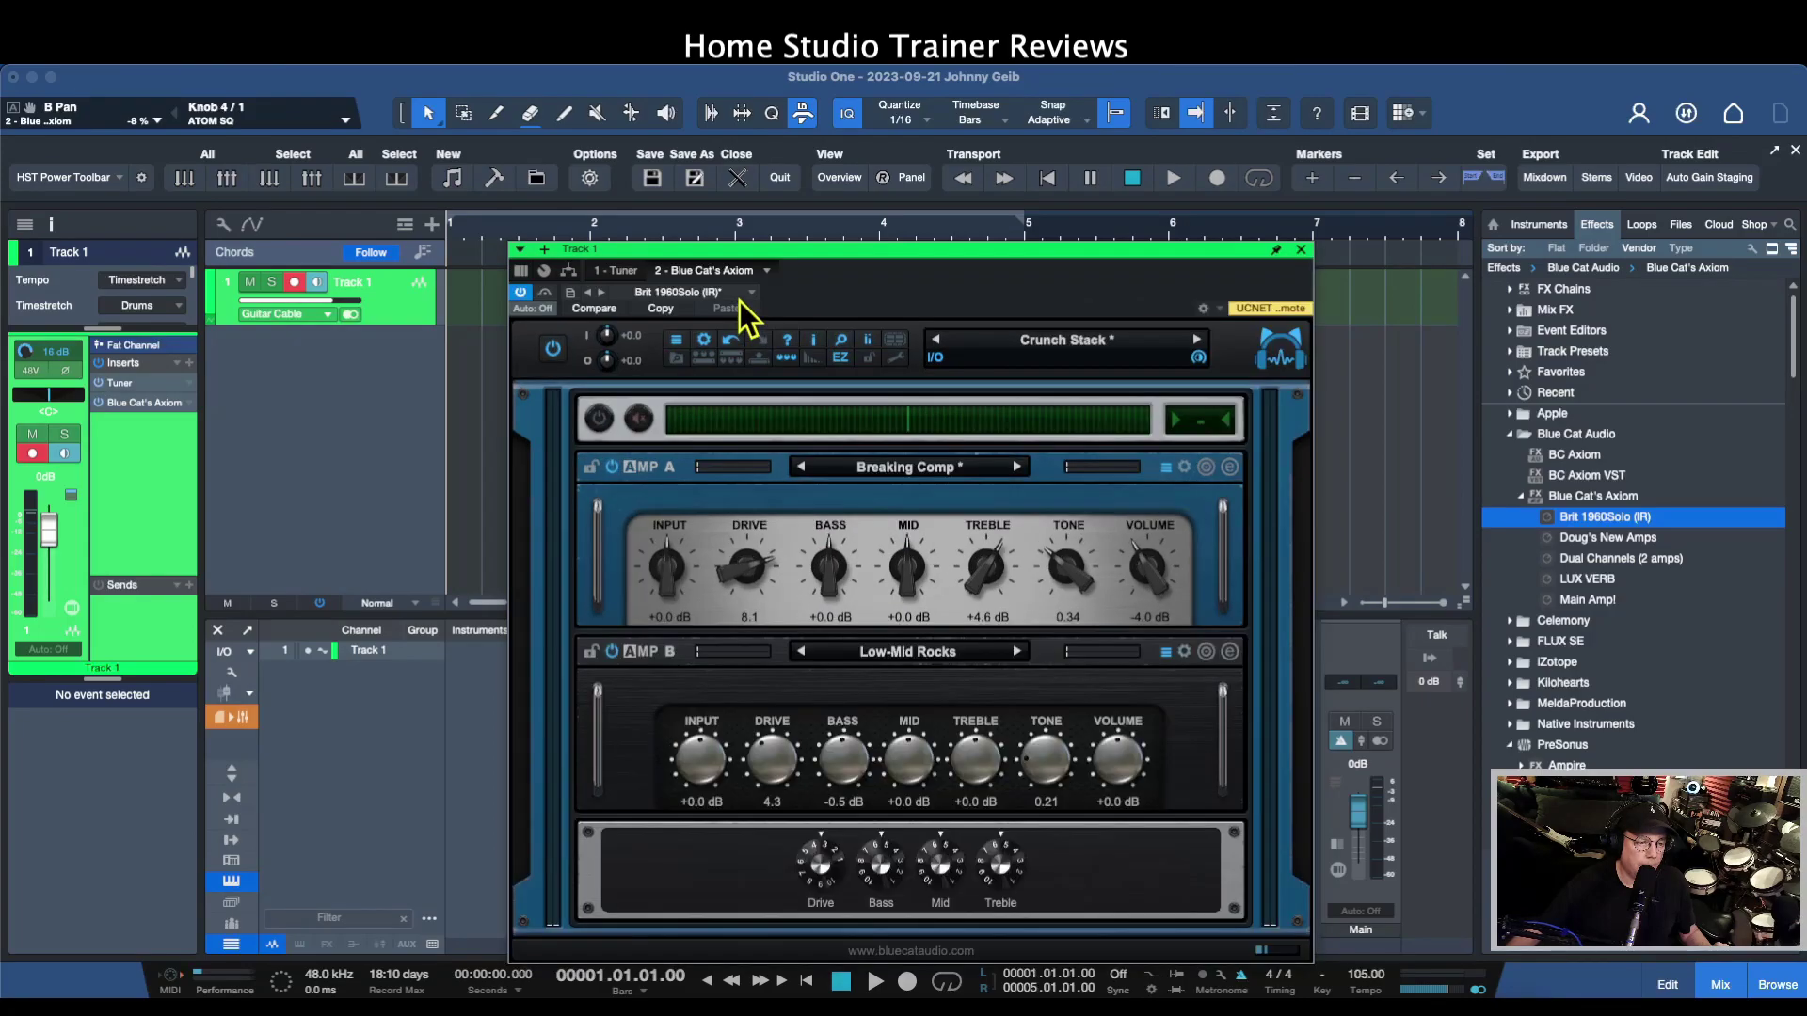
pyautogui.moveTo(897, 245); pyautogui.dragTo(874, 187)
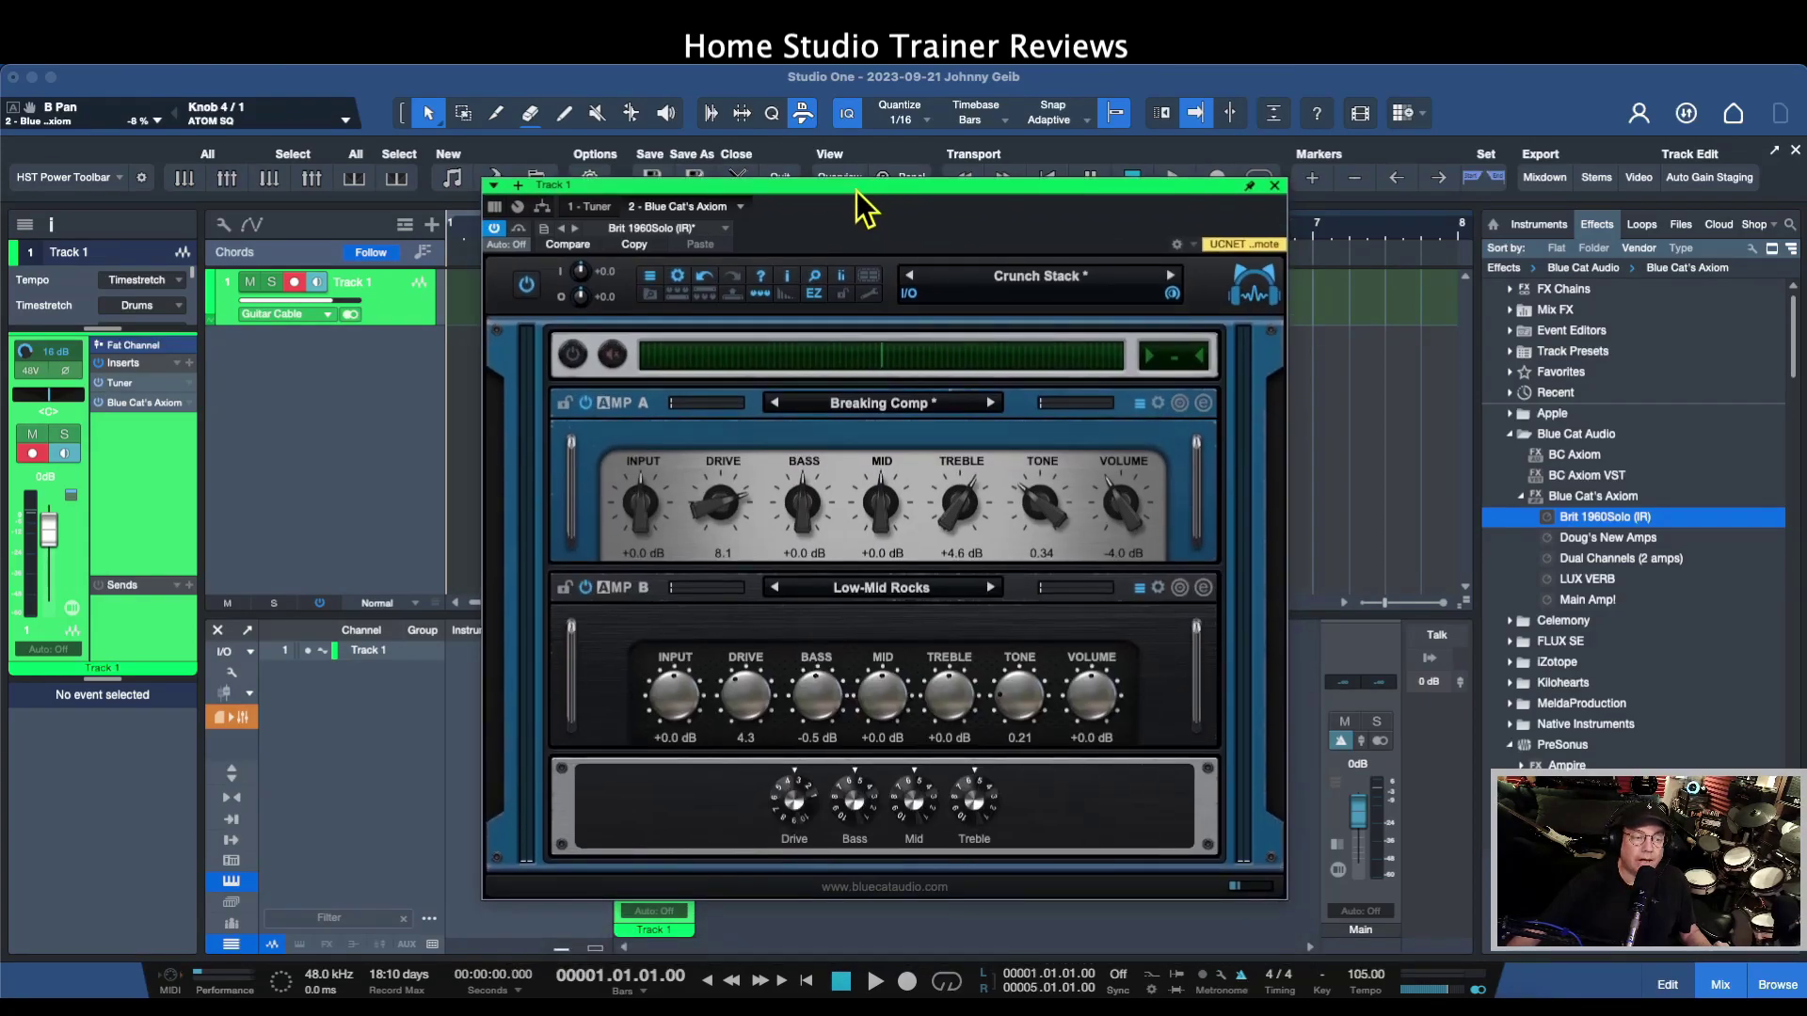
# Shrink the plug-in interface to 70 % zoom and move its window back down
pyautogui.click(816, 277)
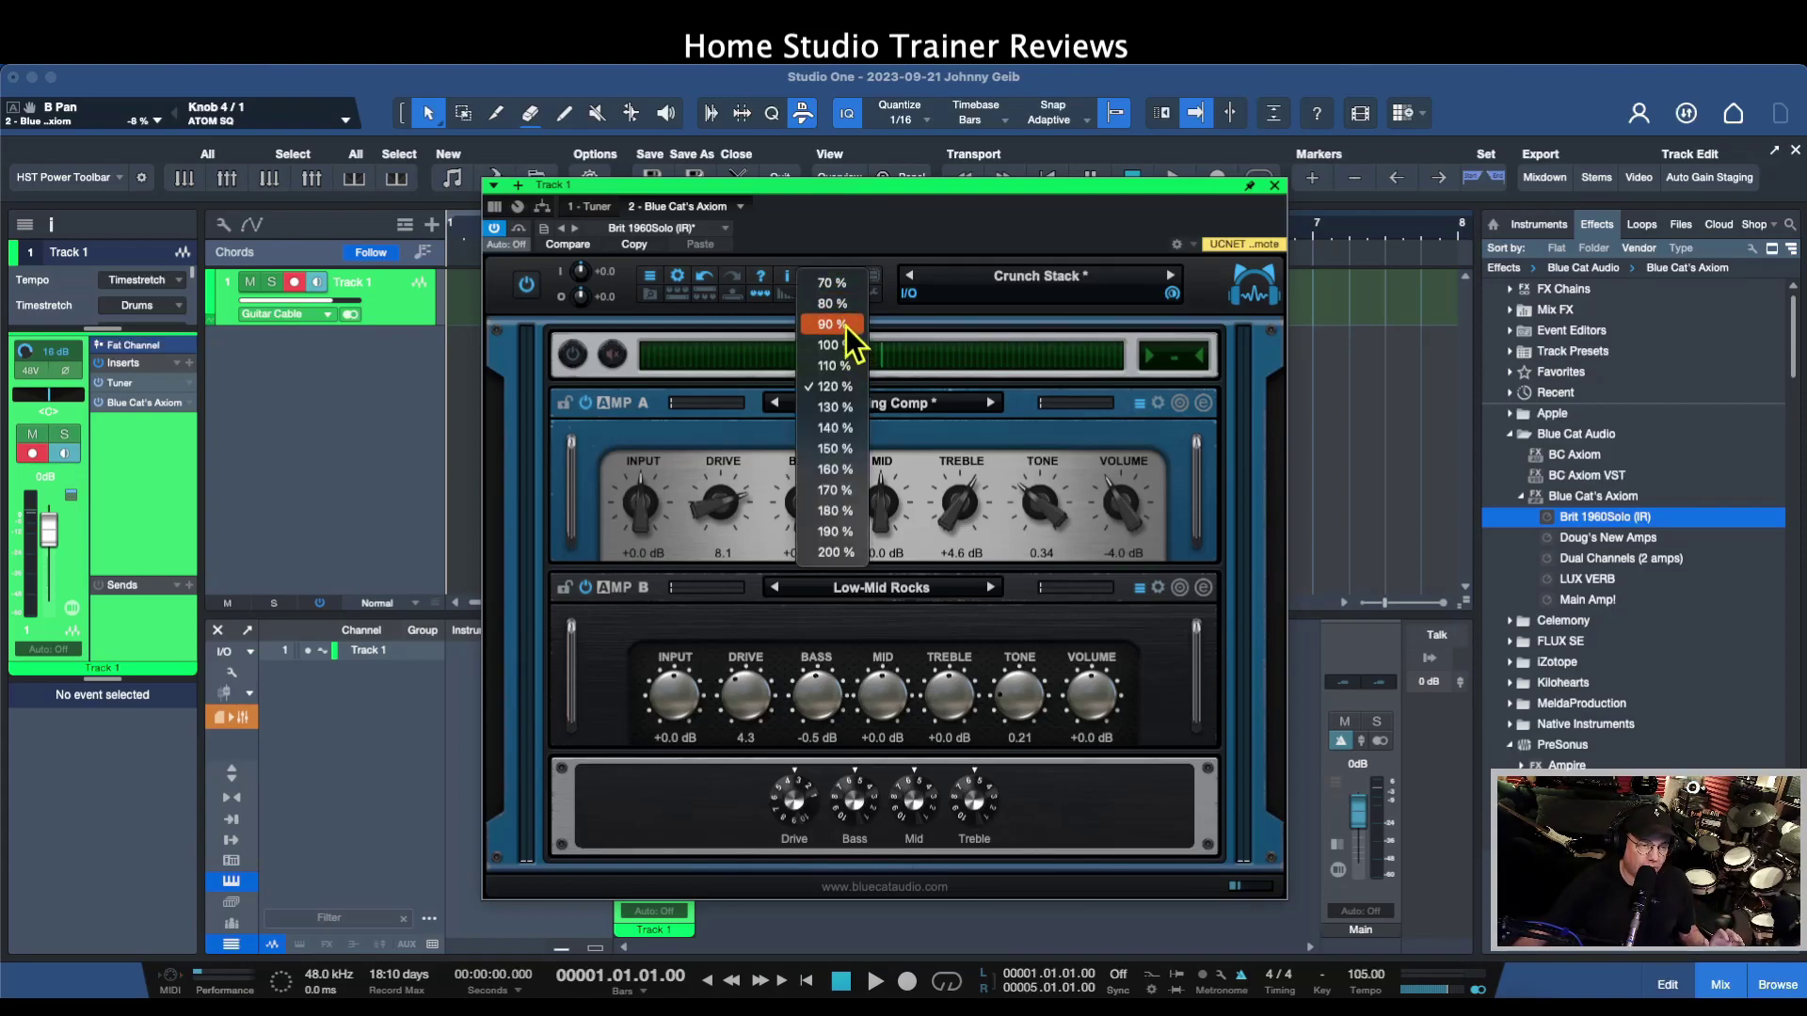
pyautogui.click(839, 294)
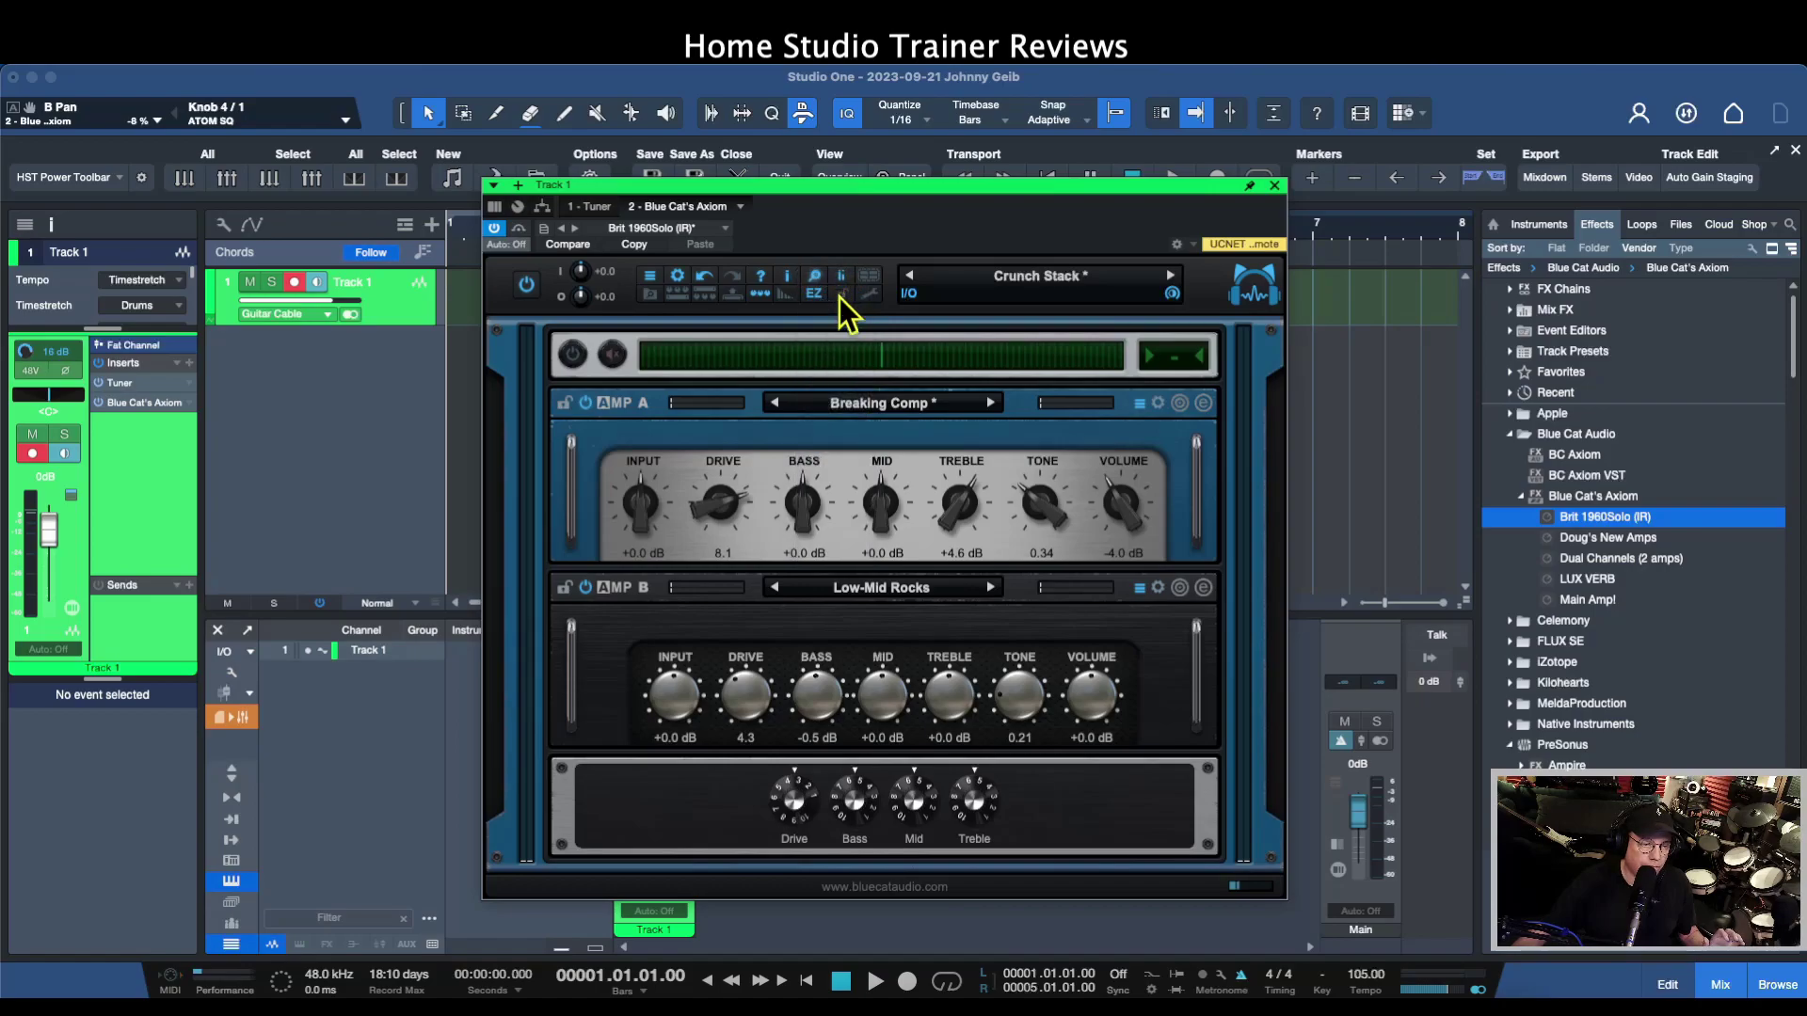
pyautogui.moveTo(777, 182); pyautogui.dragTo(800, 260)
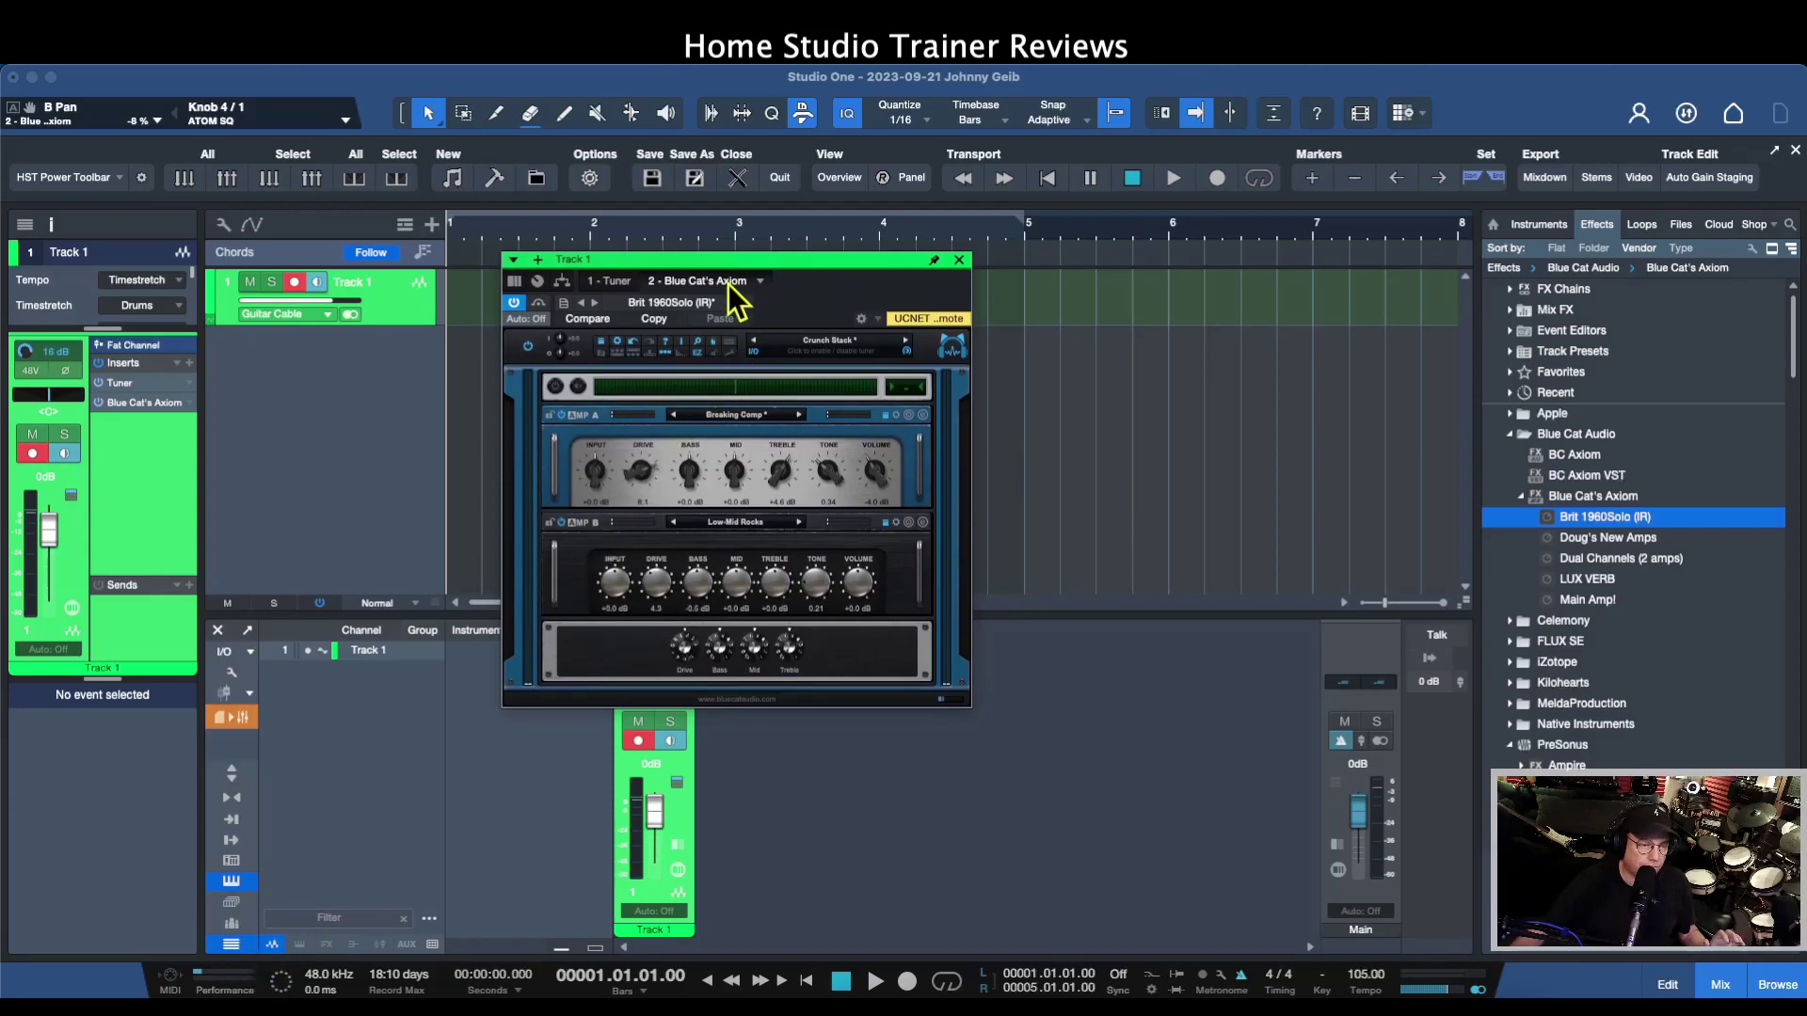
# Set the plug-in interface zoom to 100 % and reposition its window slightly higher
pyautogui.click(697, 346)
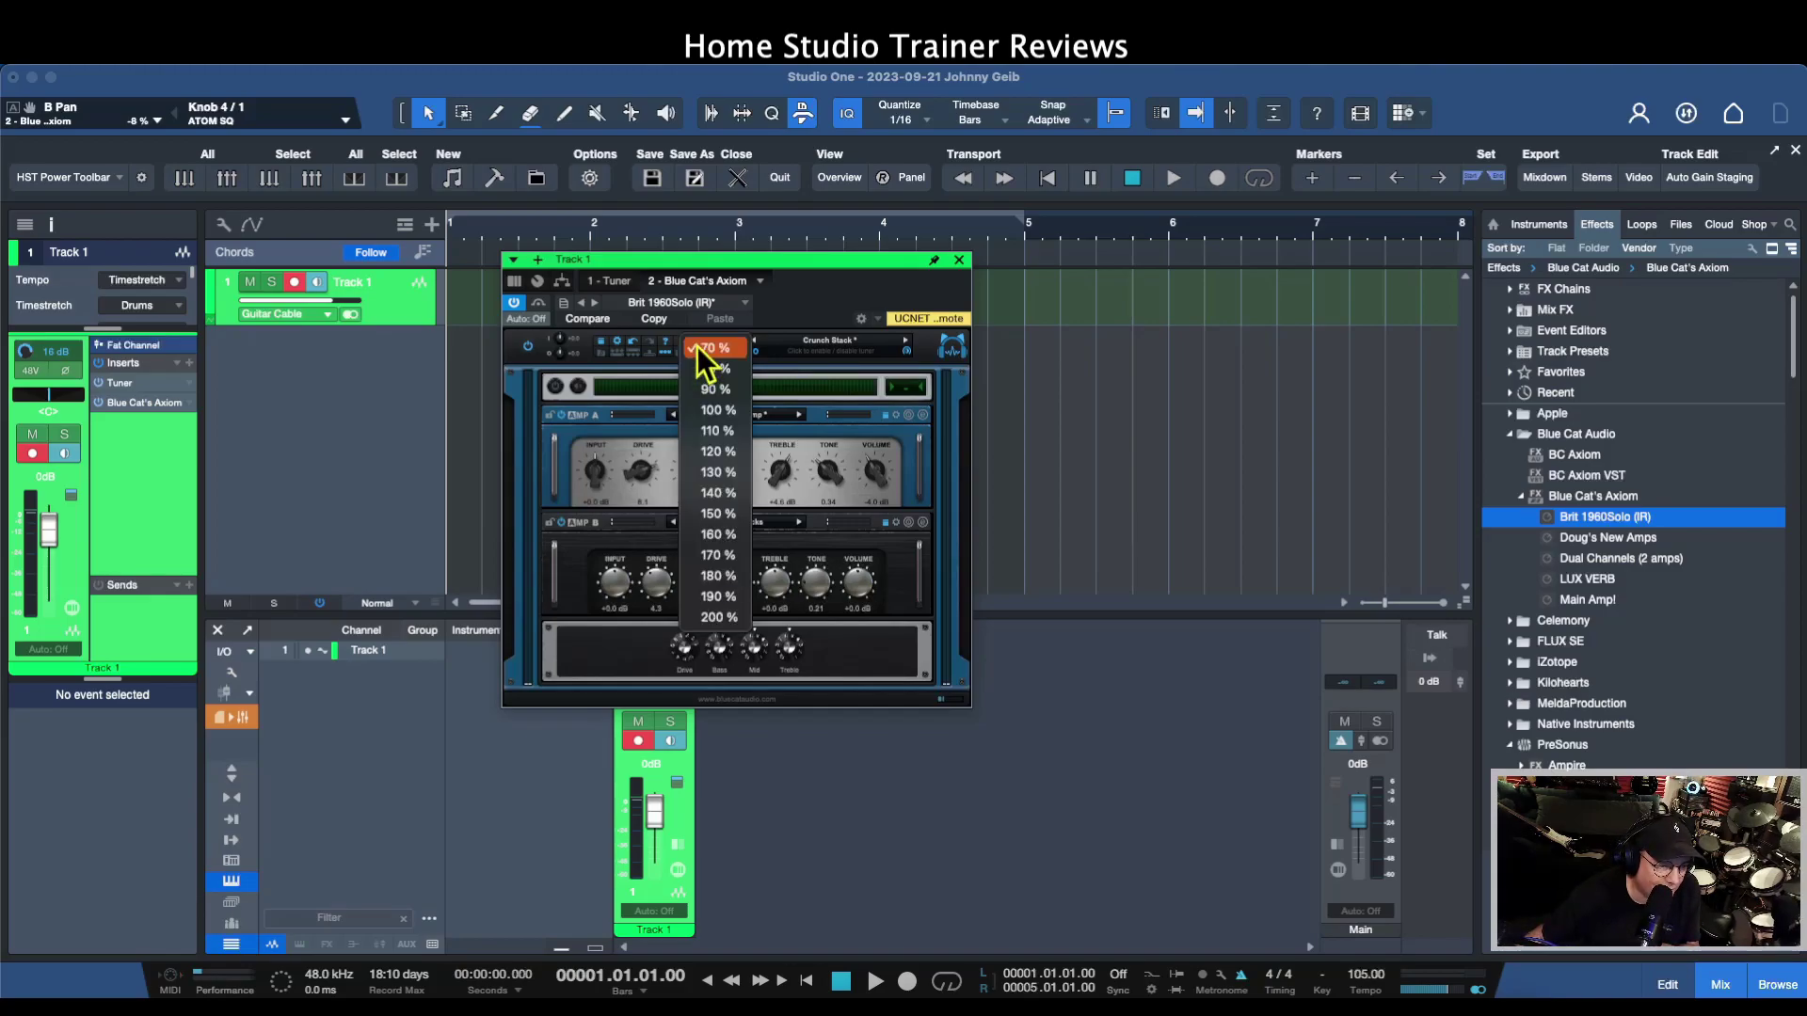
pyautogui.click(712, 414)
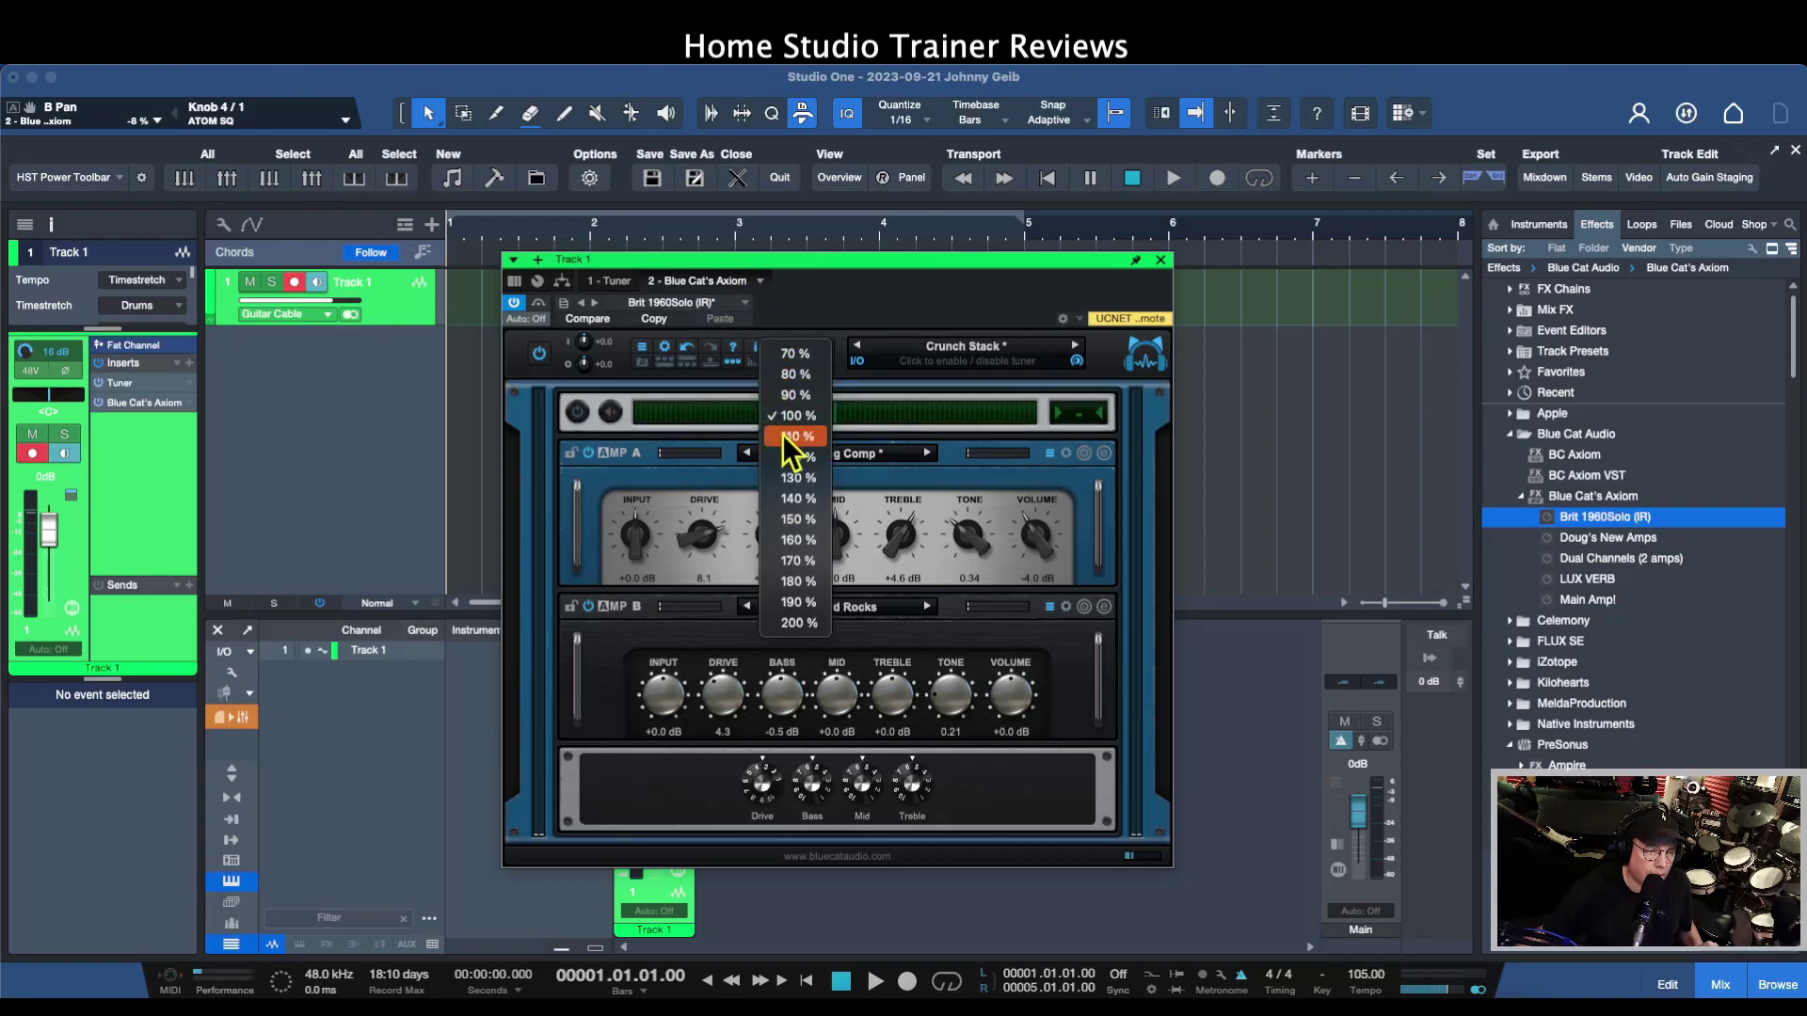
pyautogui.click(838, 459)
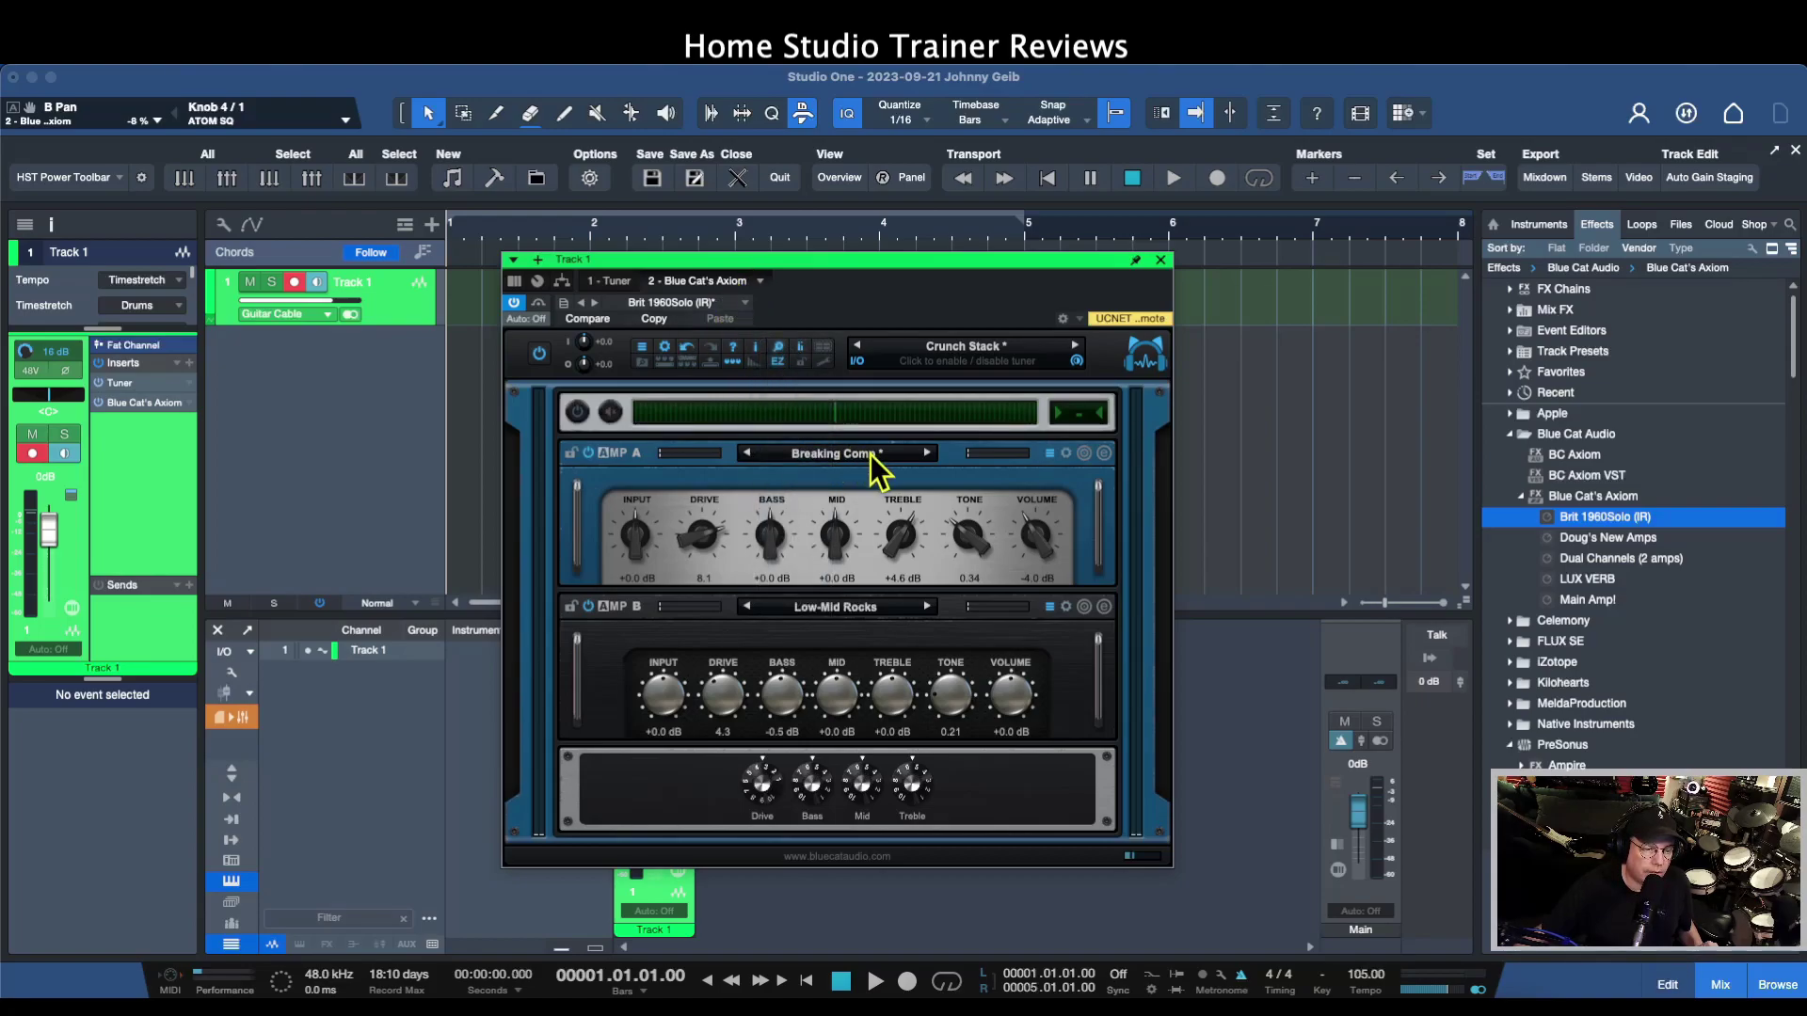
pyautogui.moveTo(852, 259); pyautogui.dragTo(809, 228)
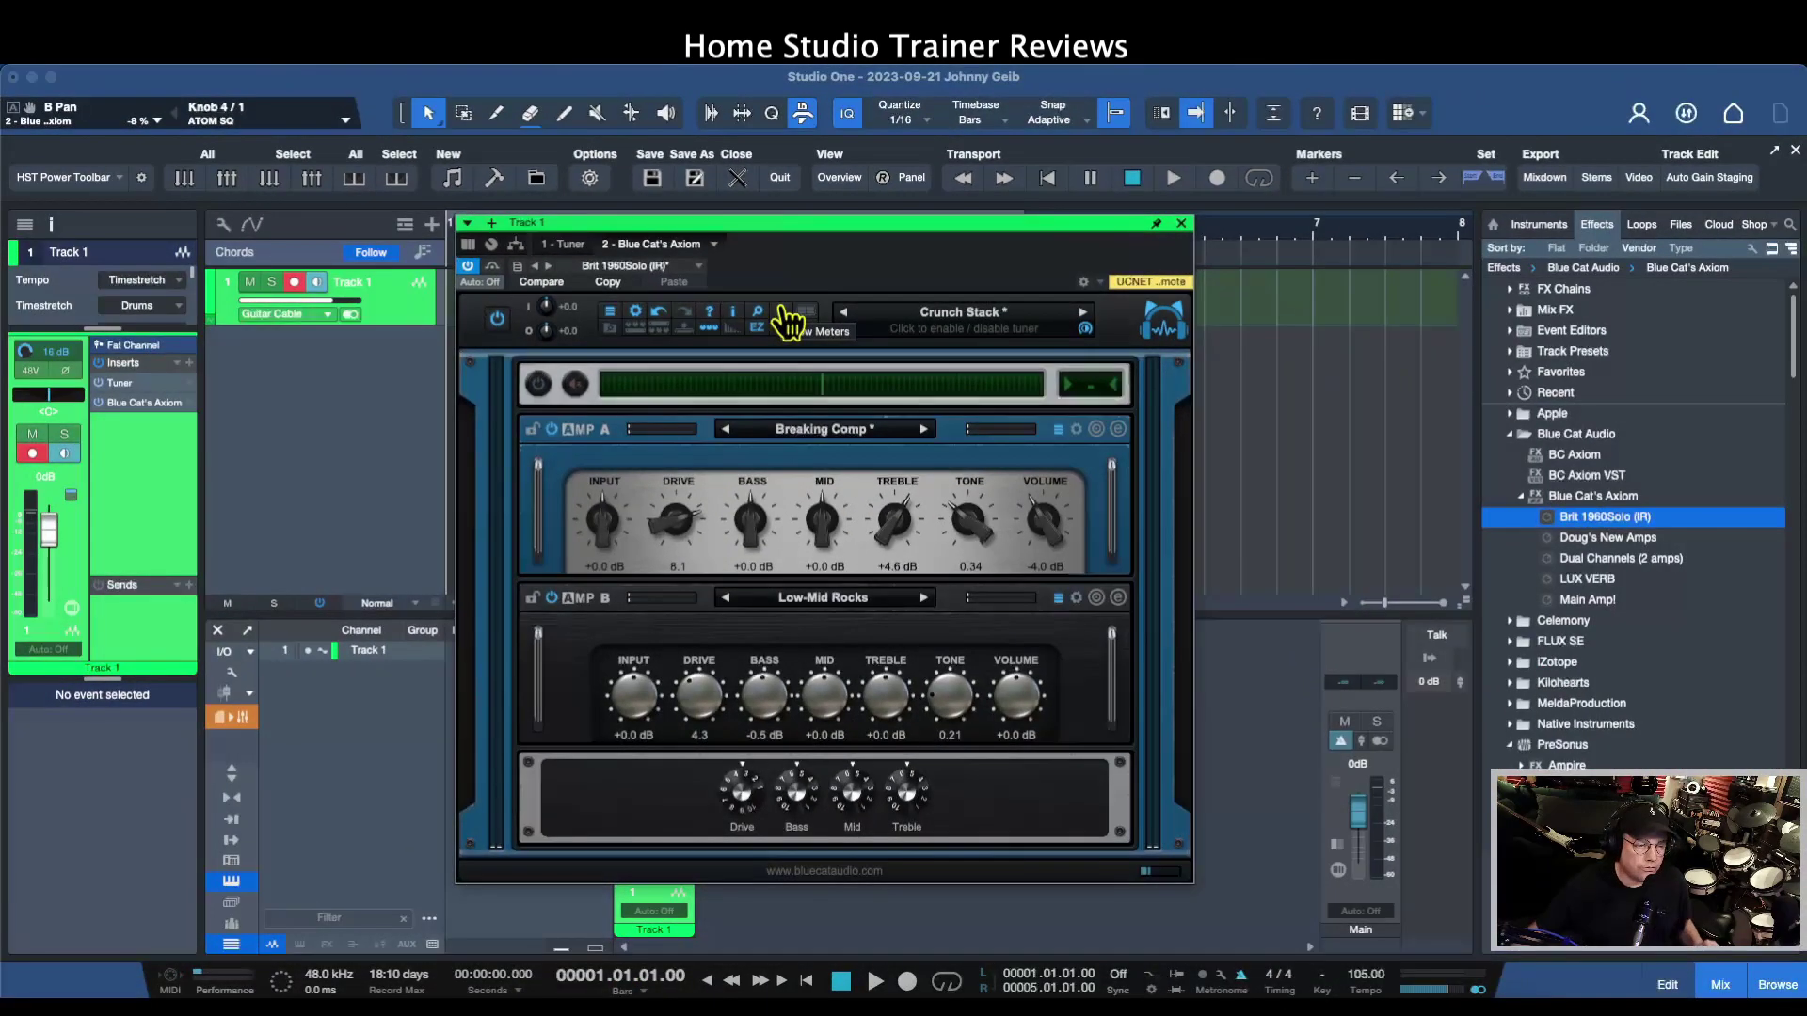
# Hide and show the plug-in's level meters, and view the available input/output channel configurations without changing them
pyautogui.click(784, 316)
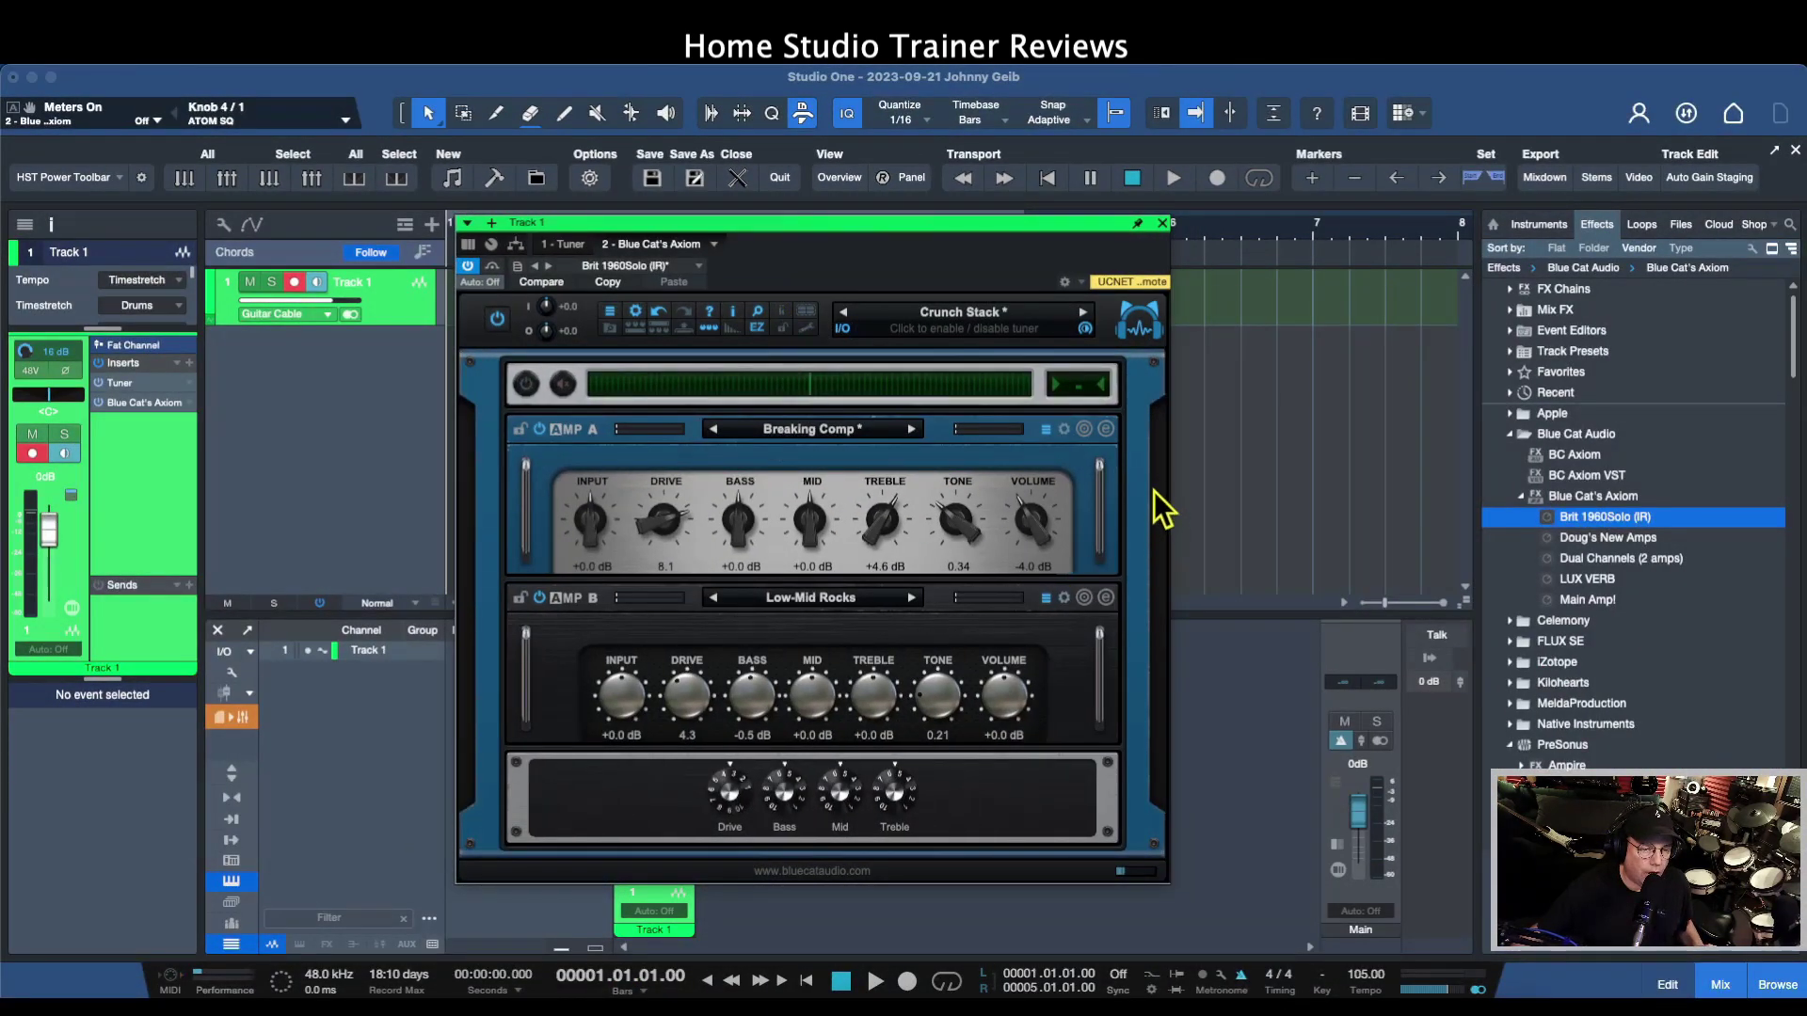
pyautogui.click(785, 318)
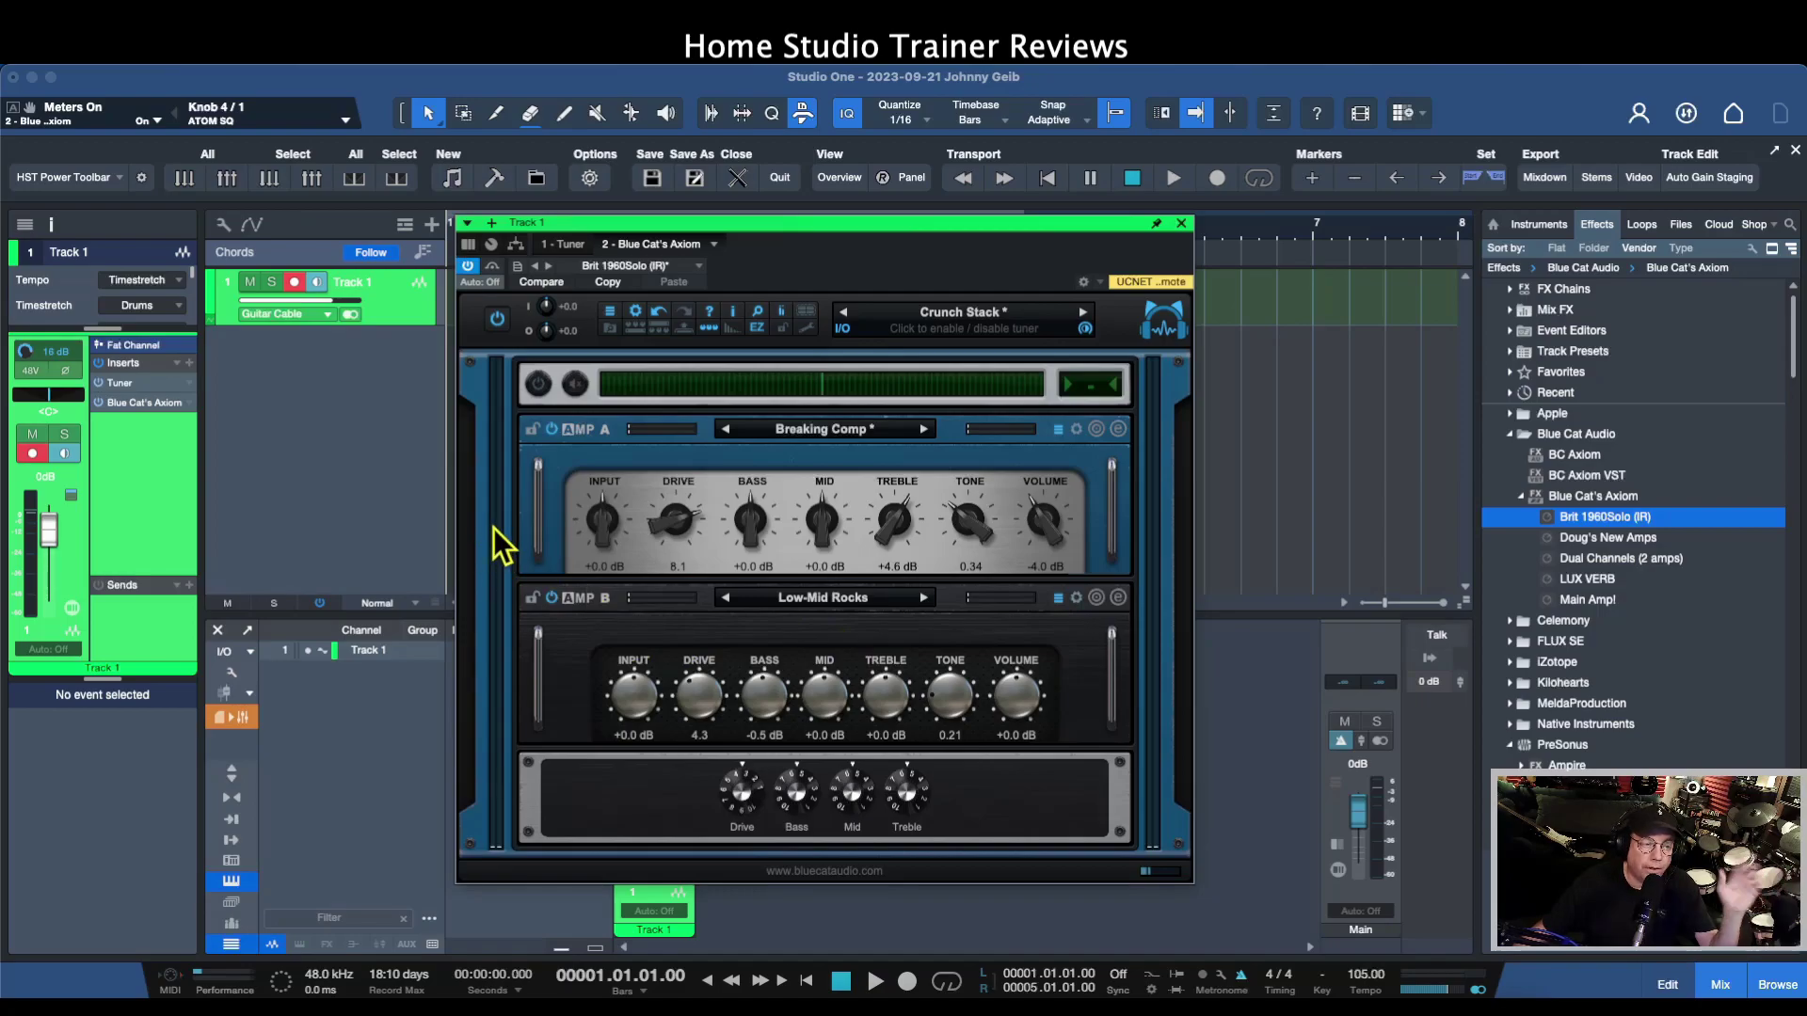
pyautogui.click(843, 329)
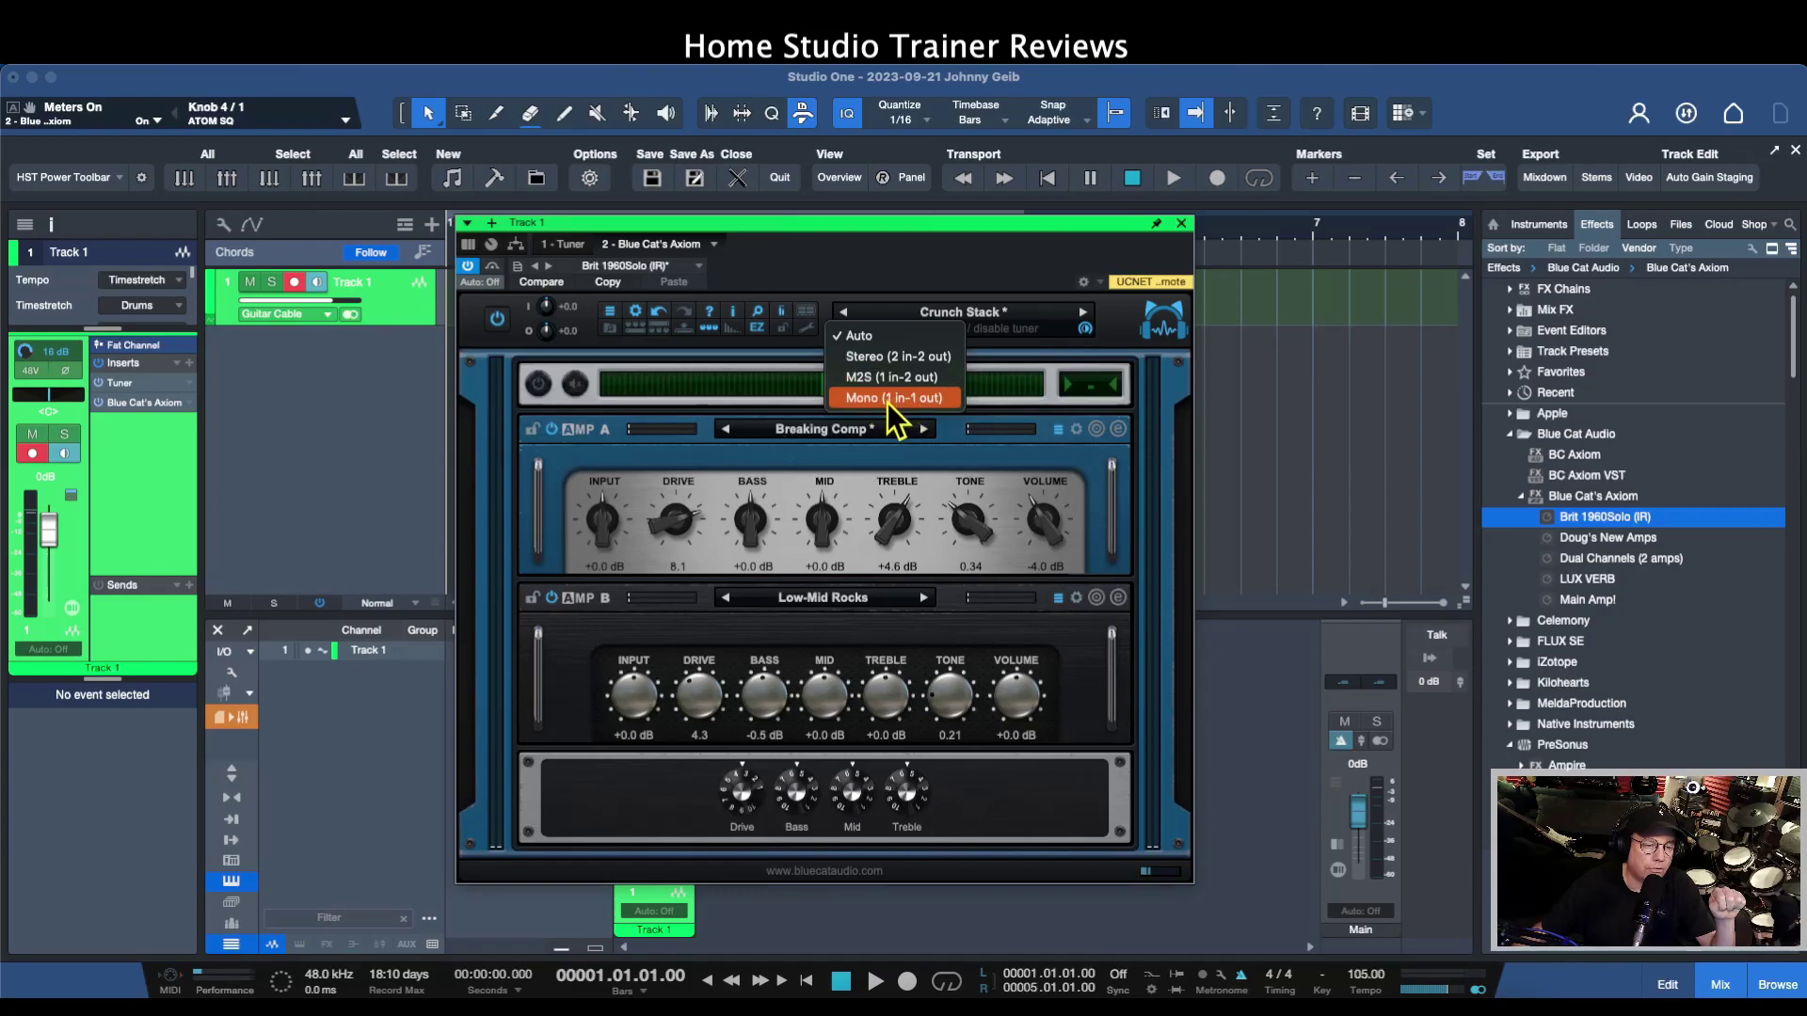
pyautogui.click(892, 274)
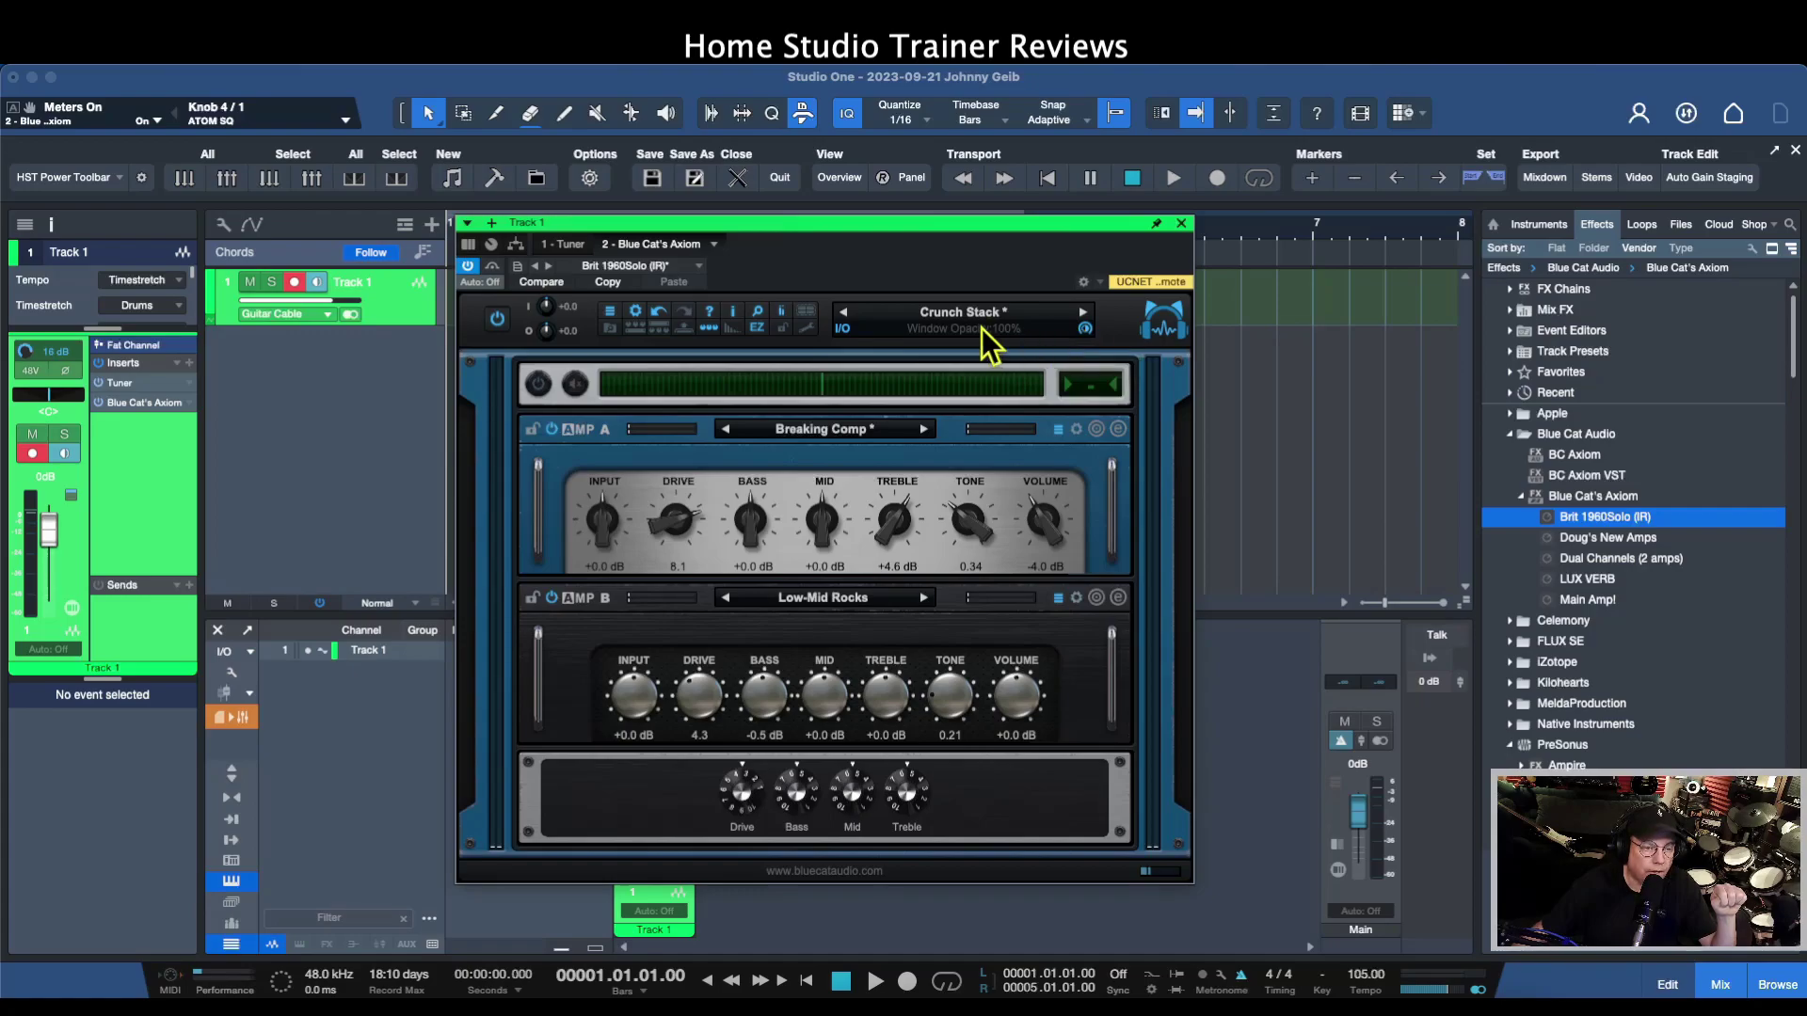
# Look again at the factory presets list of the plug-in and dismiss it without choosing one
pyautogui.click(956, 316)
pyautogui.moveTo(956, 318)
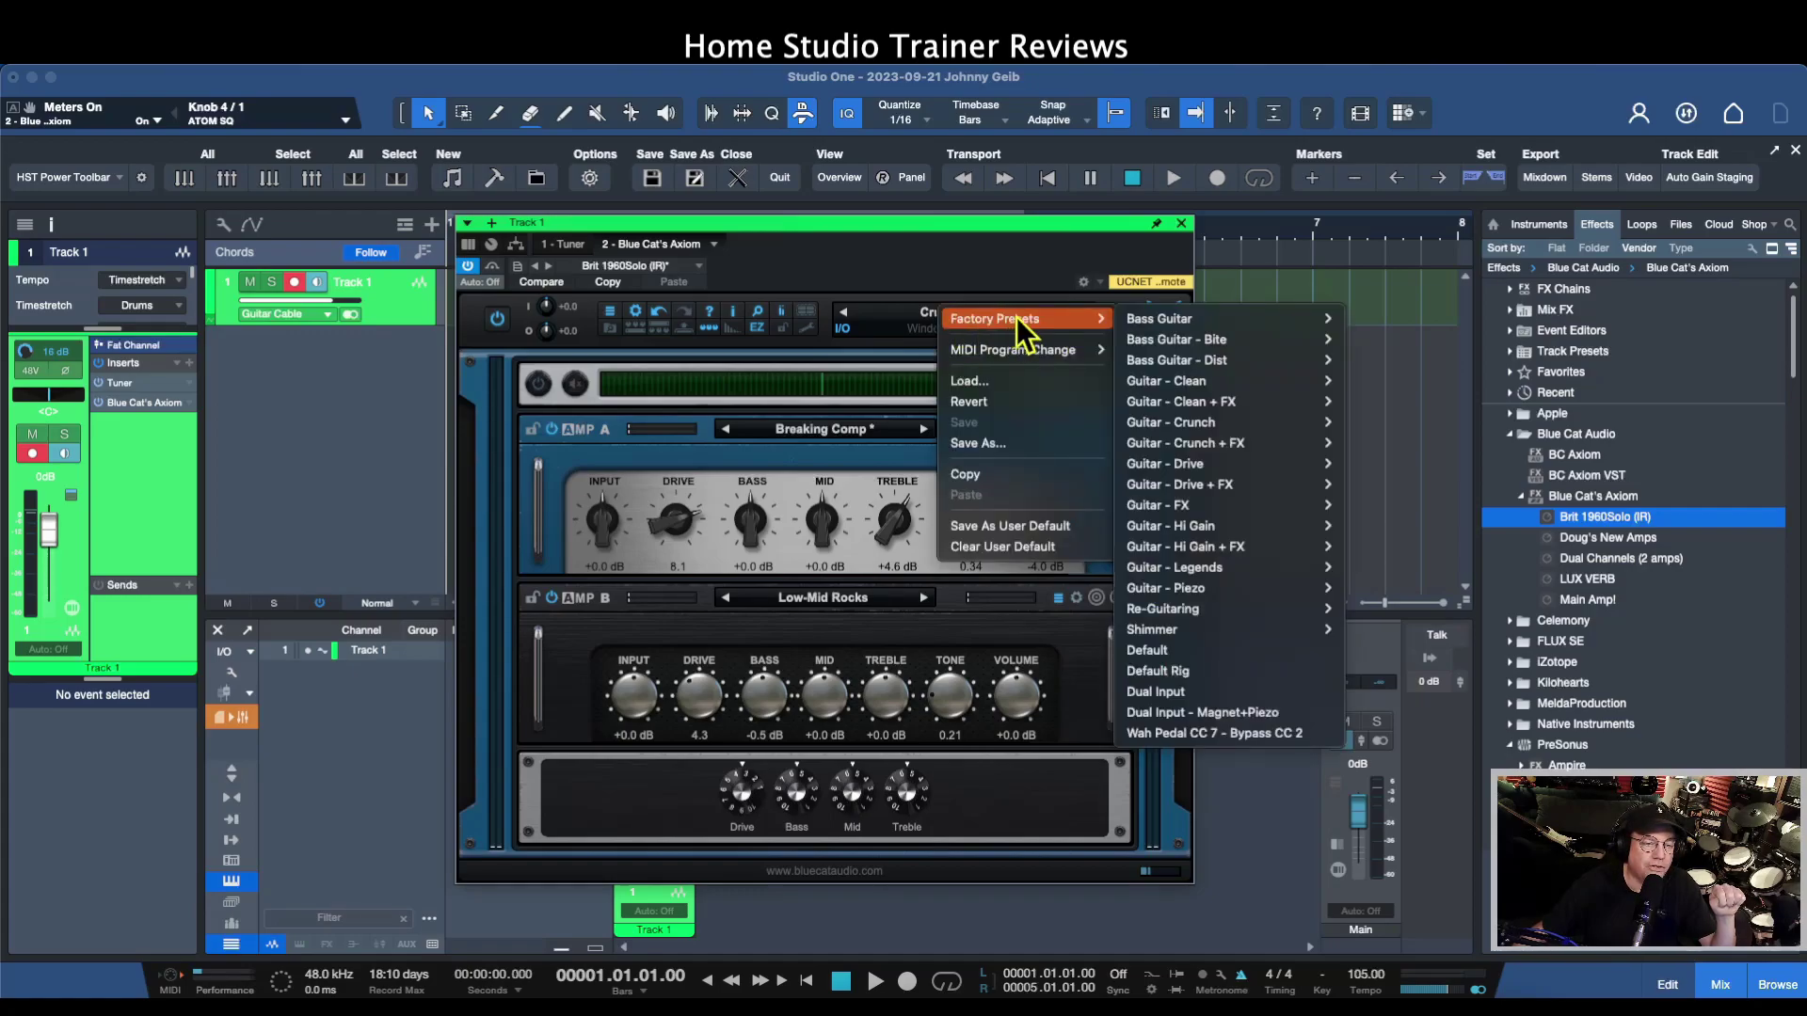
pyautogui.moveTo(1176, 411)
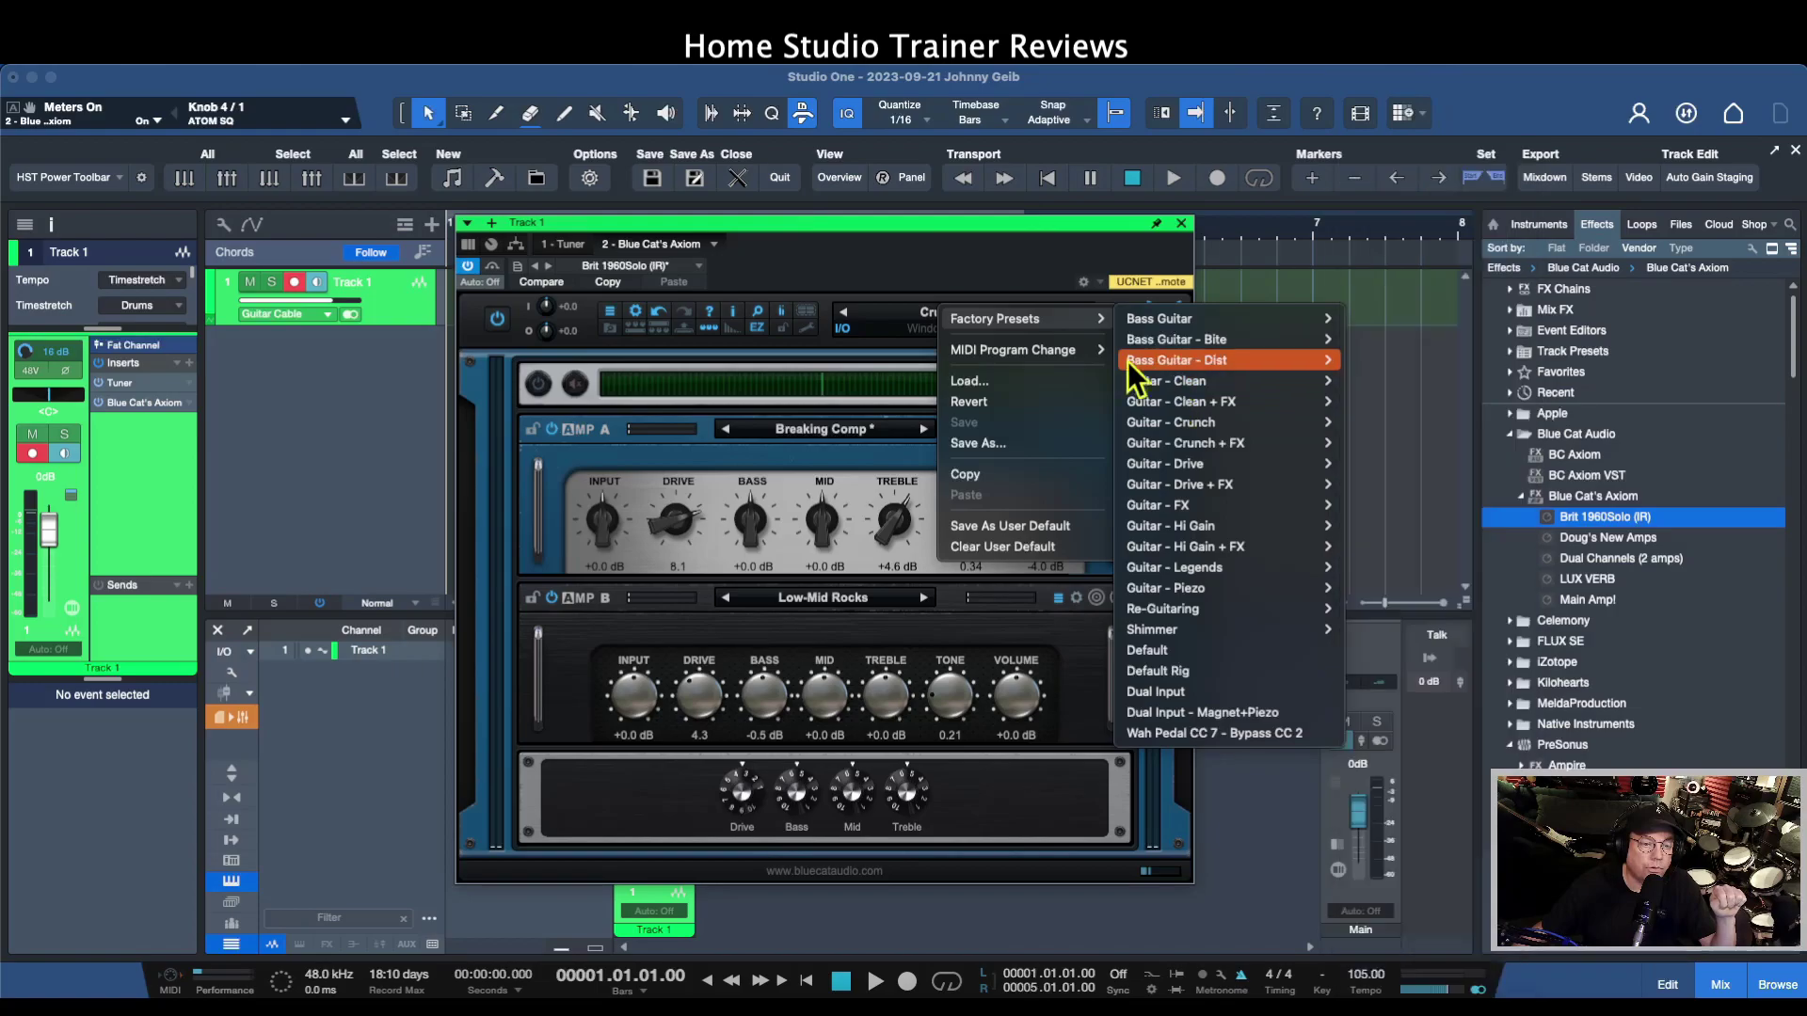
pyautogui.click(959, 316)
pyautogui.click(958, 318)
pyautogui.moveTo(956, 318)
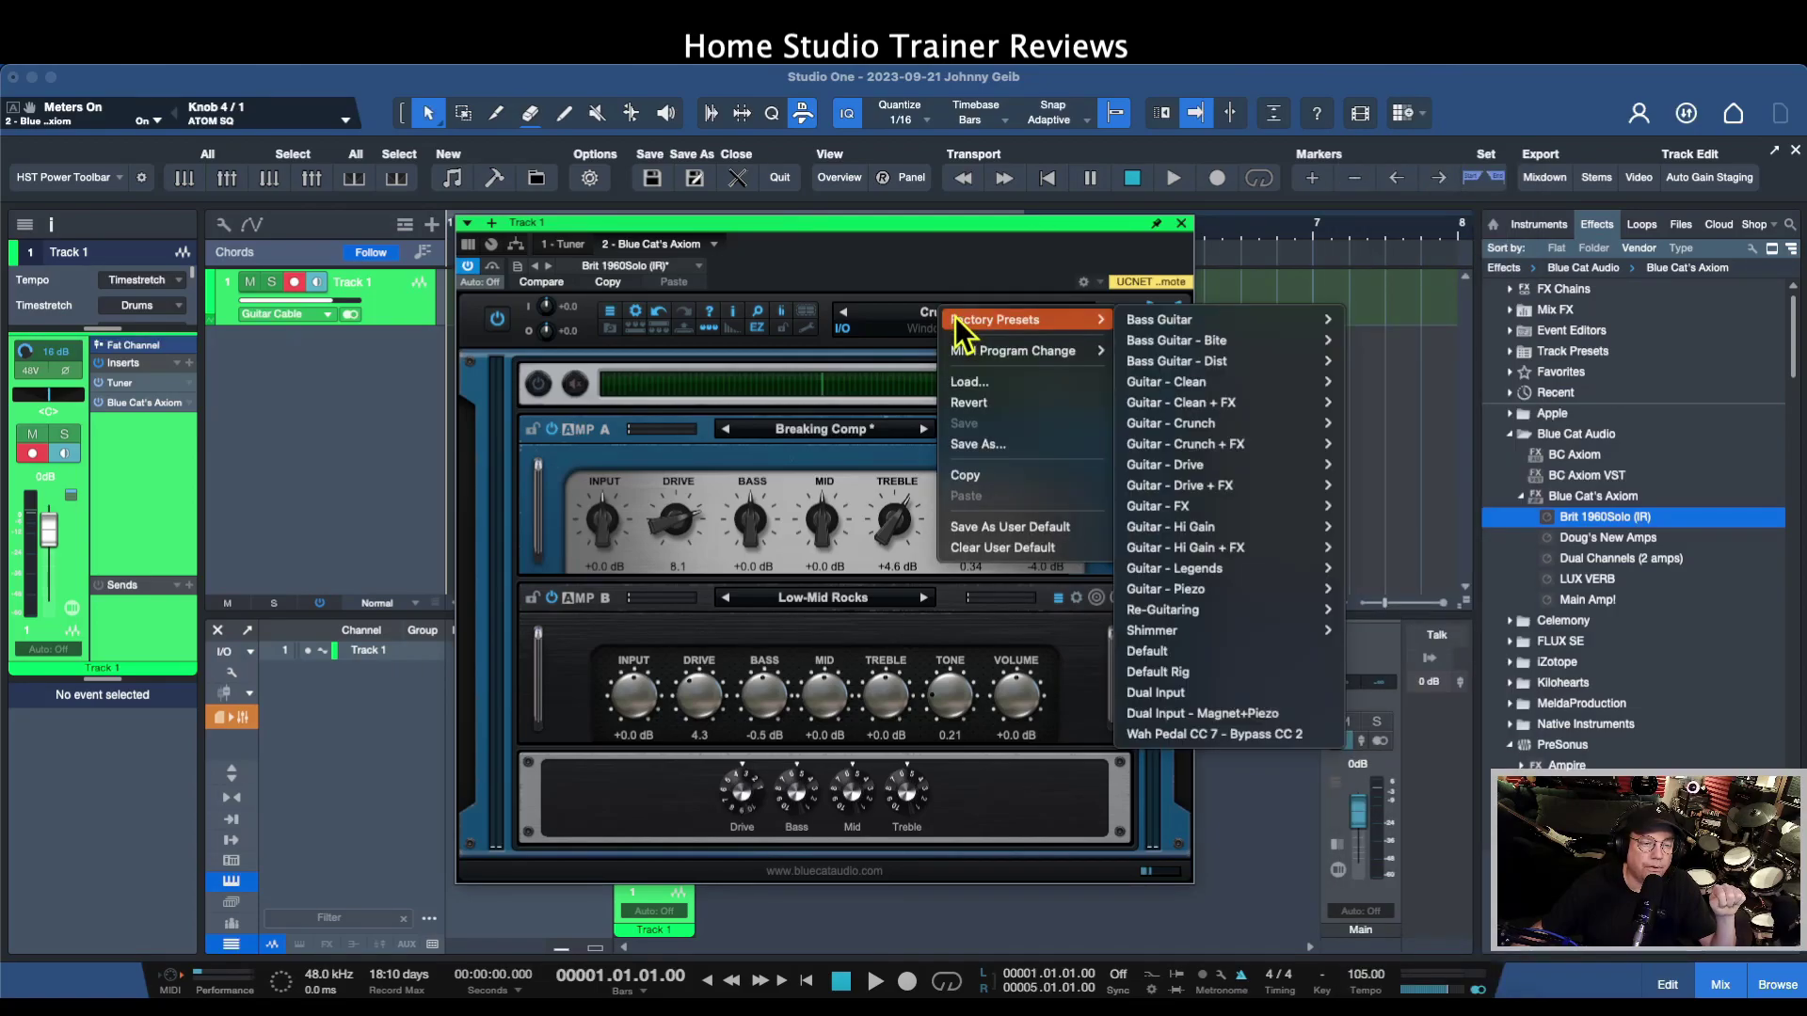
pyautogui.click(984, 227)
# Advance through the plug-in's presets from Crunch Stack until Dual Band Clean & Crunch is loaded
pyautogui.click(1085, 314)
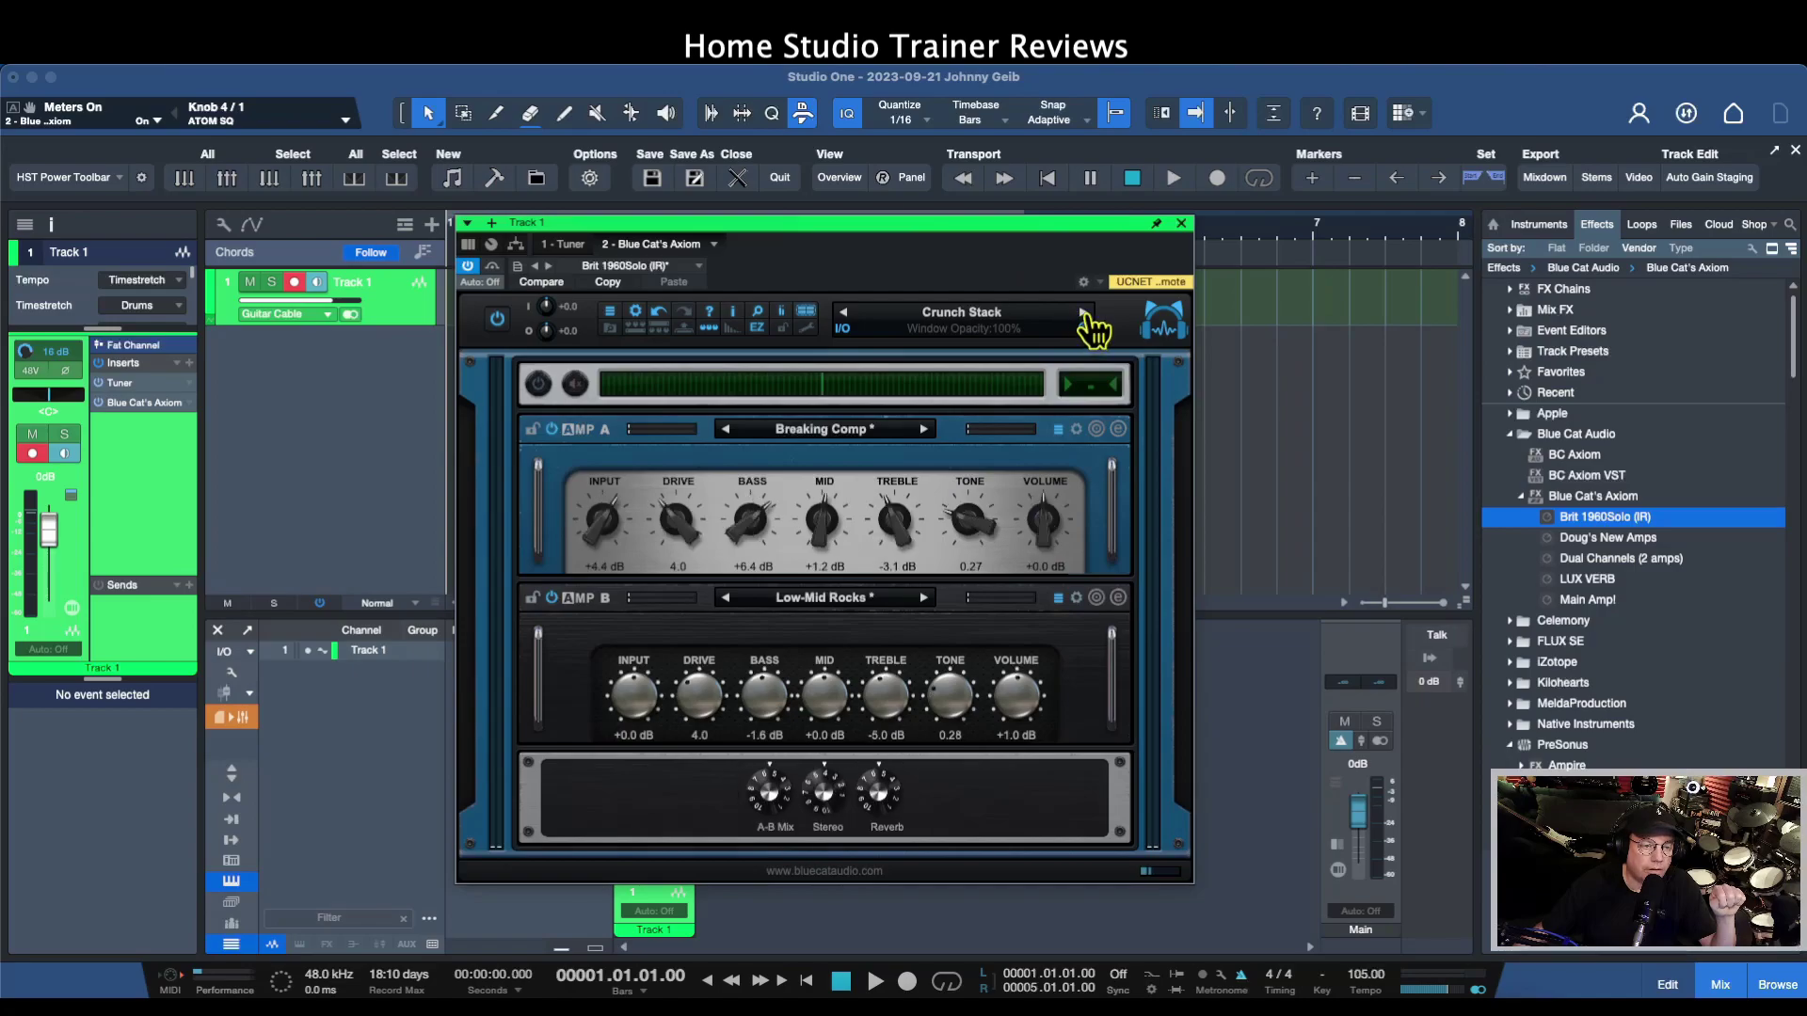
pyautogui.click(1085, 313)
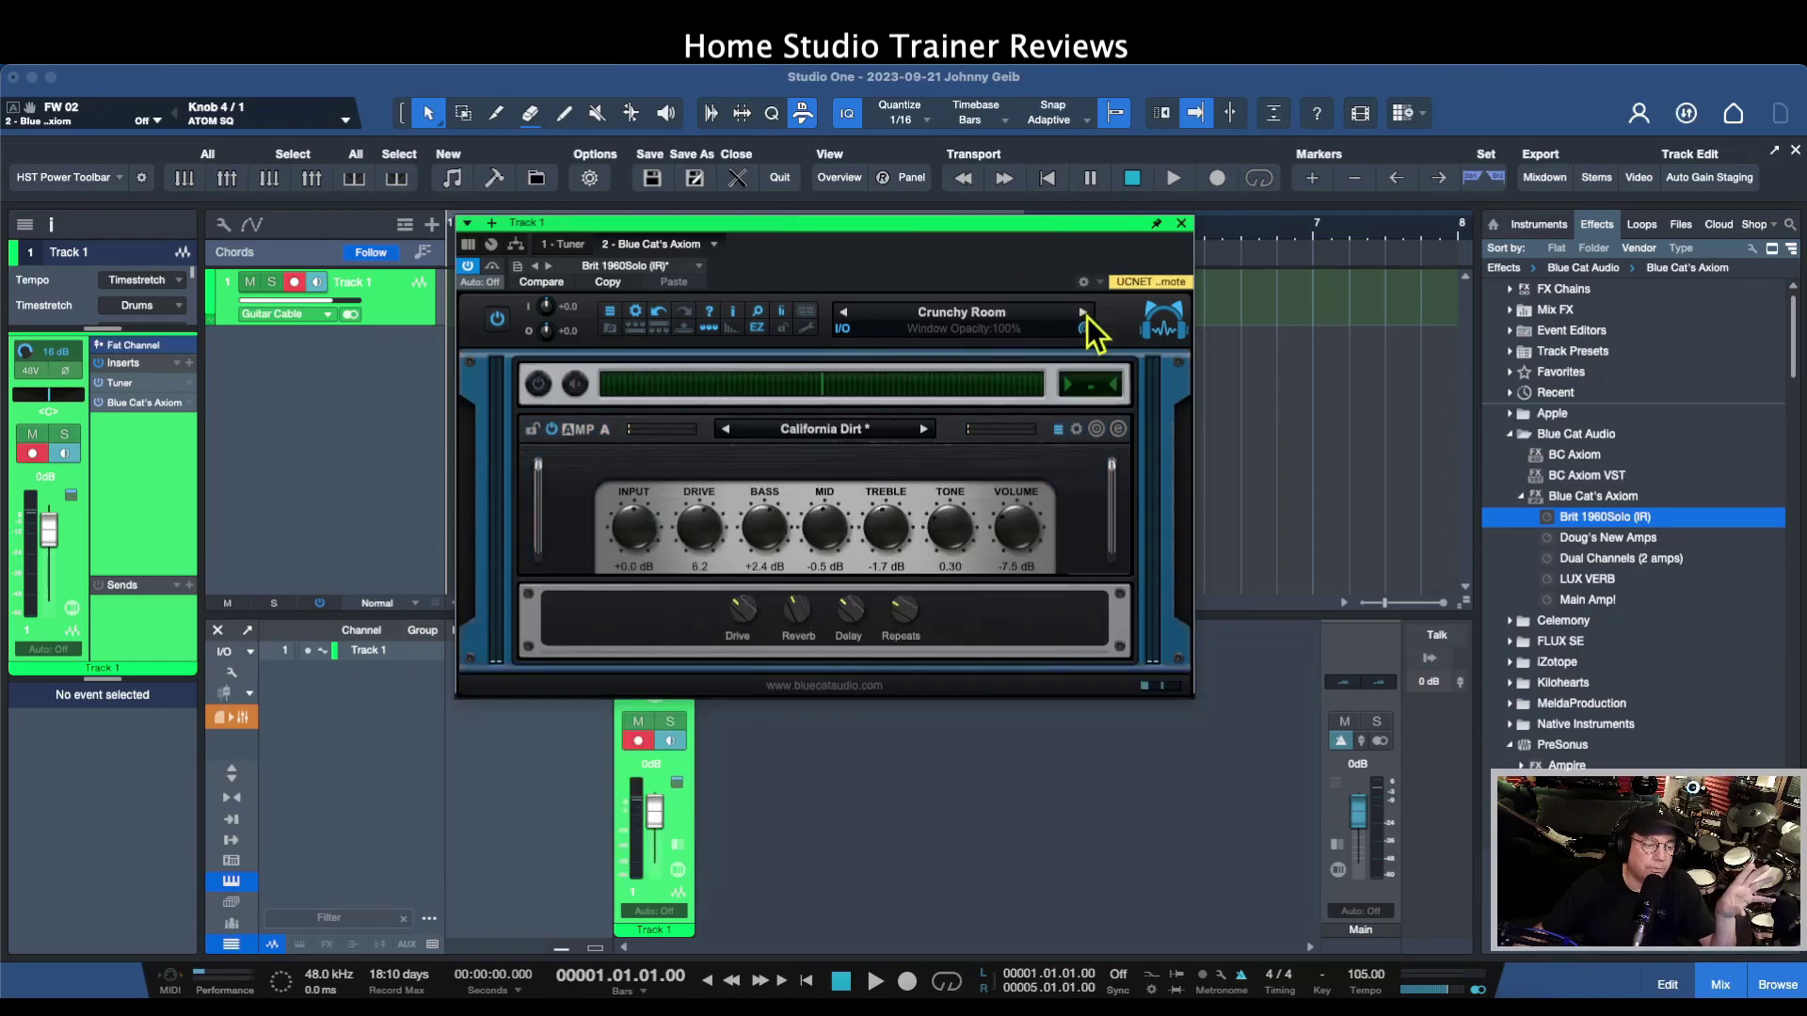
pyautogui.click(1085, 313)
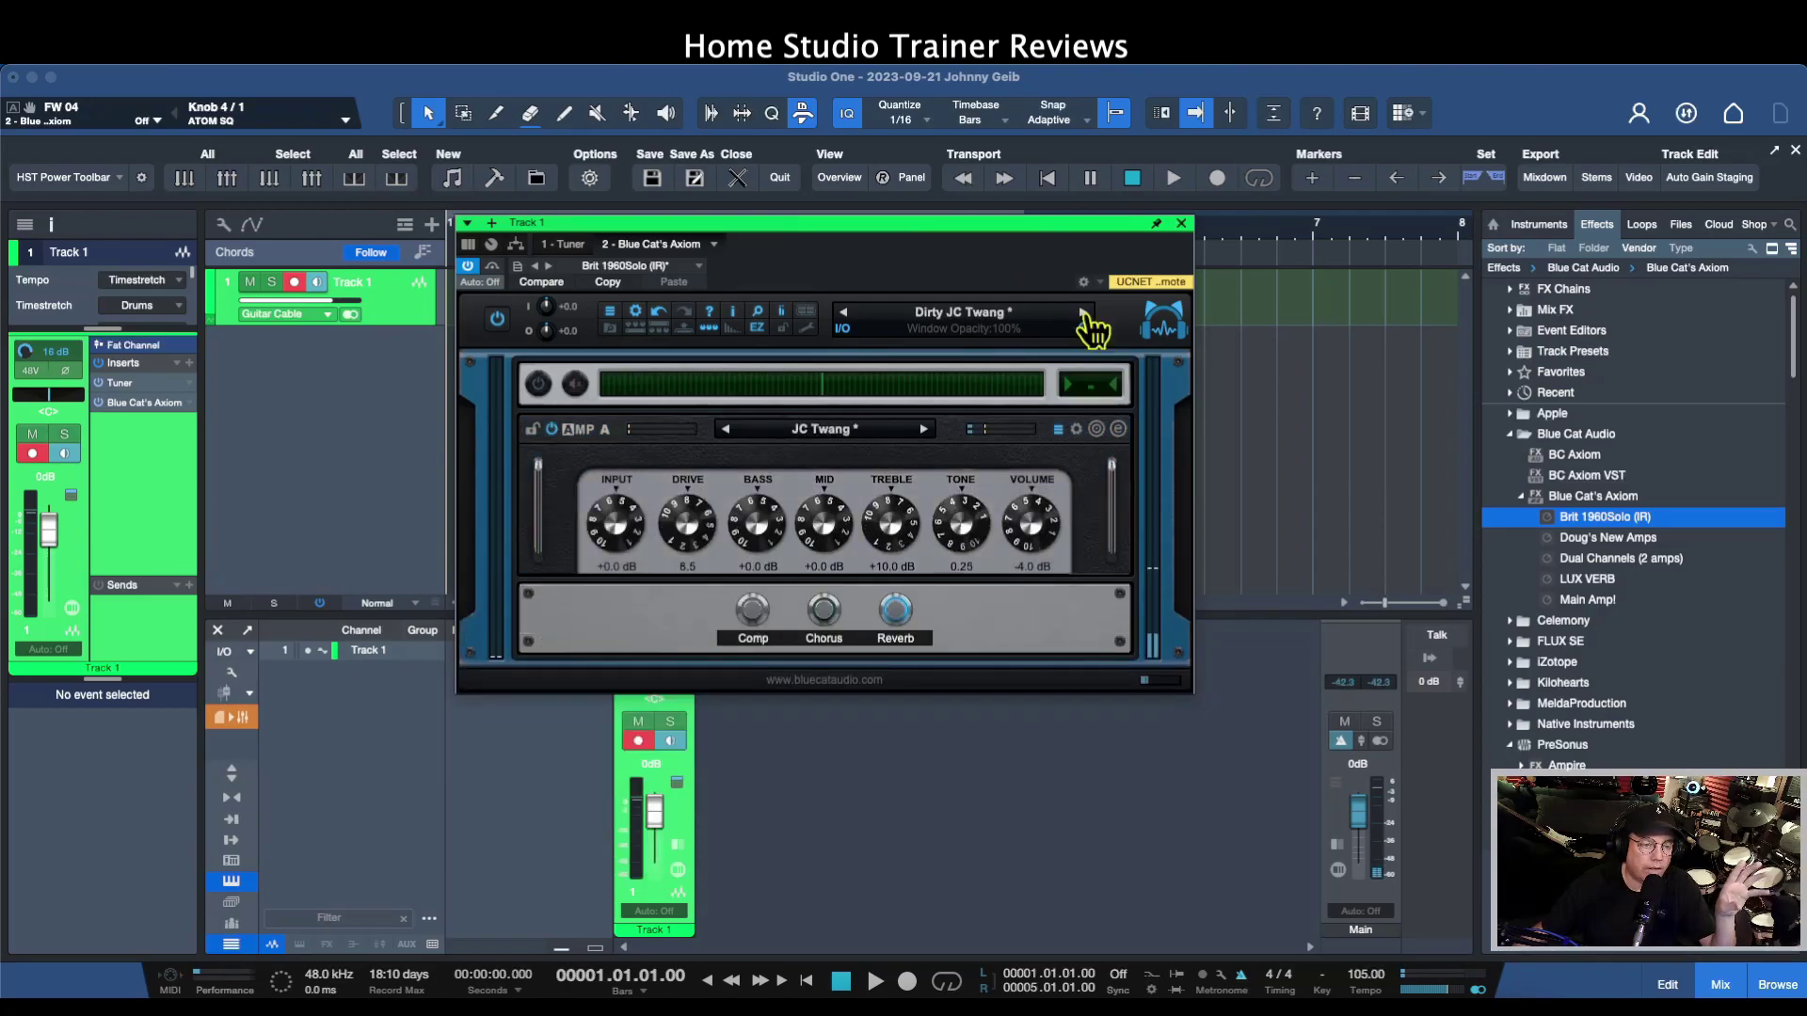
pyautogui.click(1085, 313)
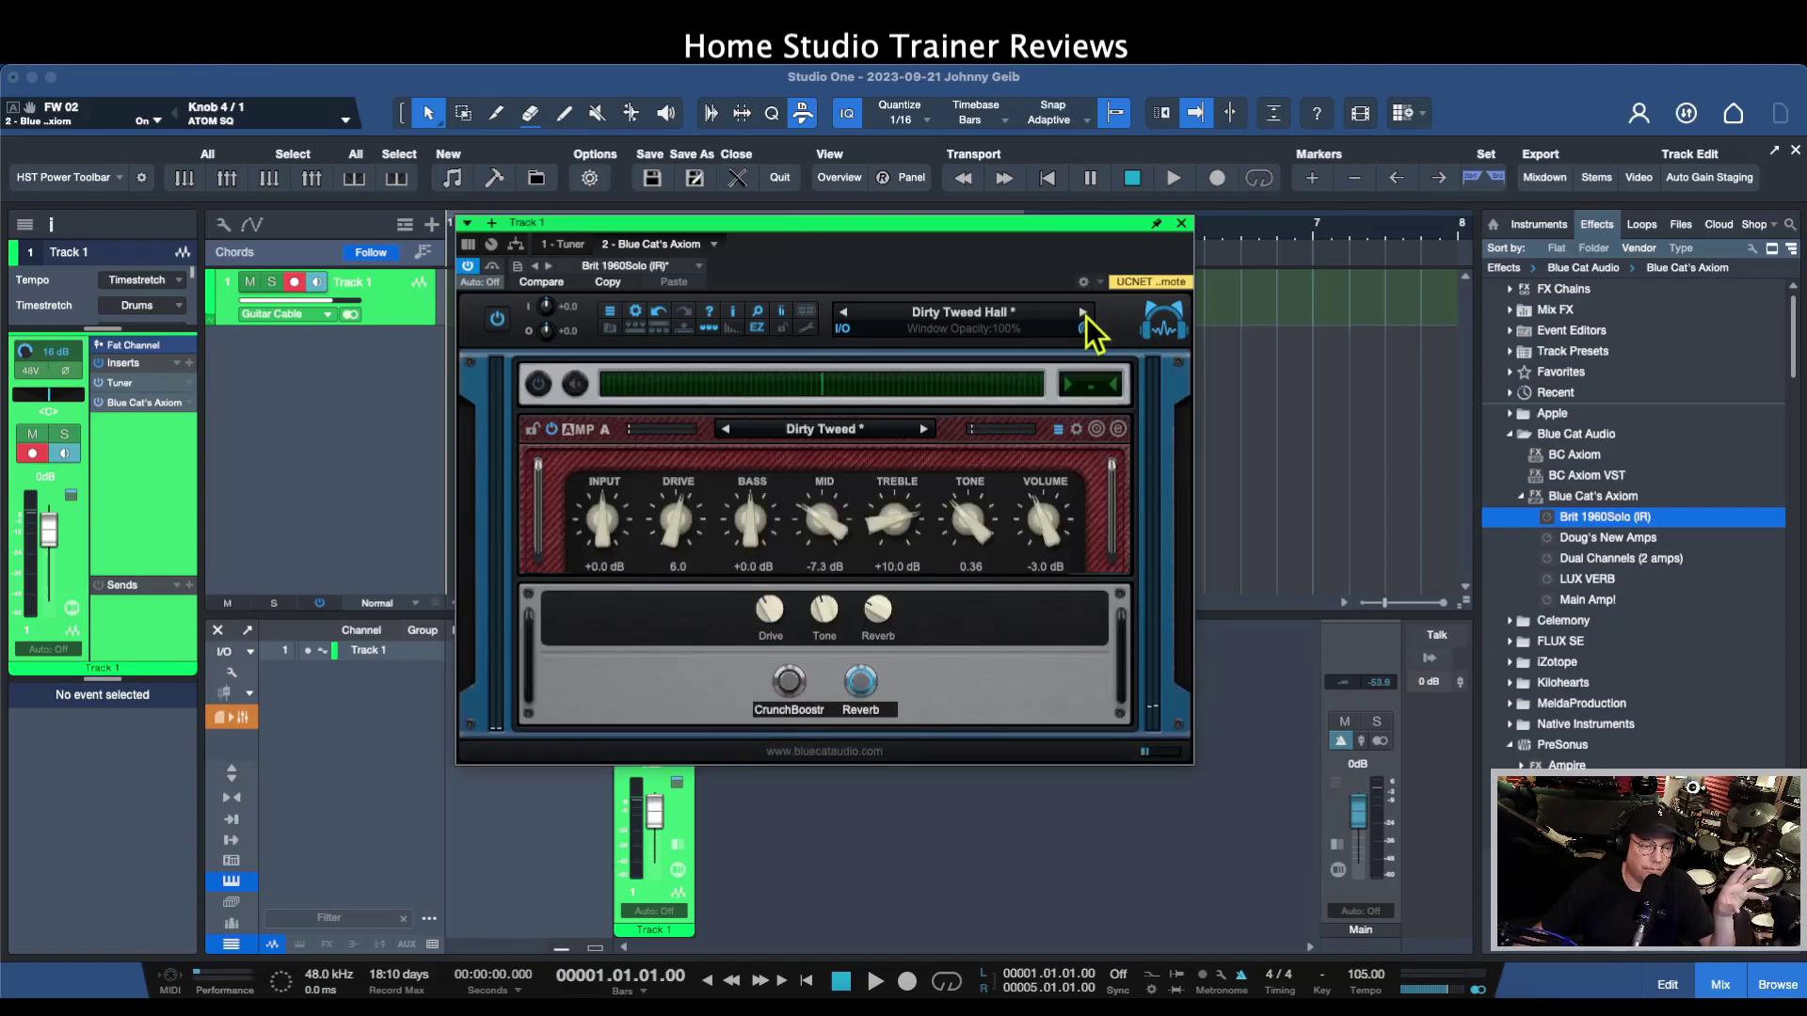
pyautogui.click(1085, 313)
pyautogui.click(1085, 314)
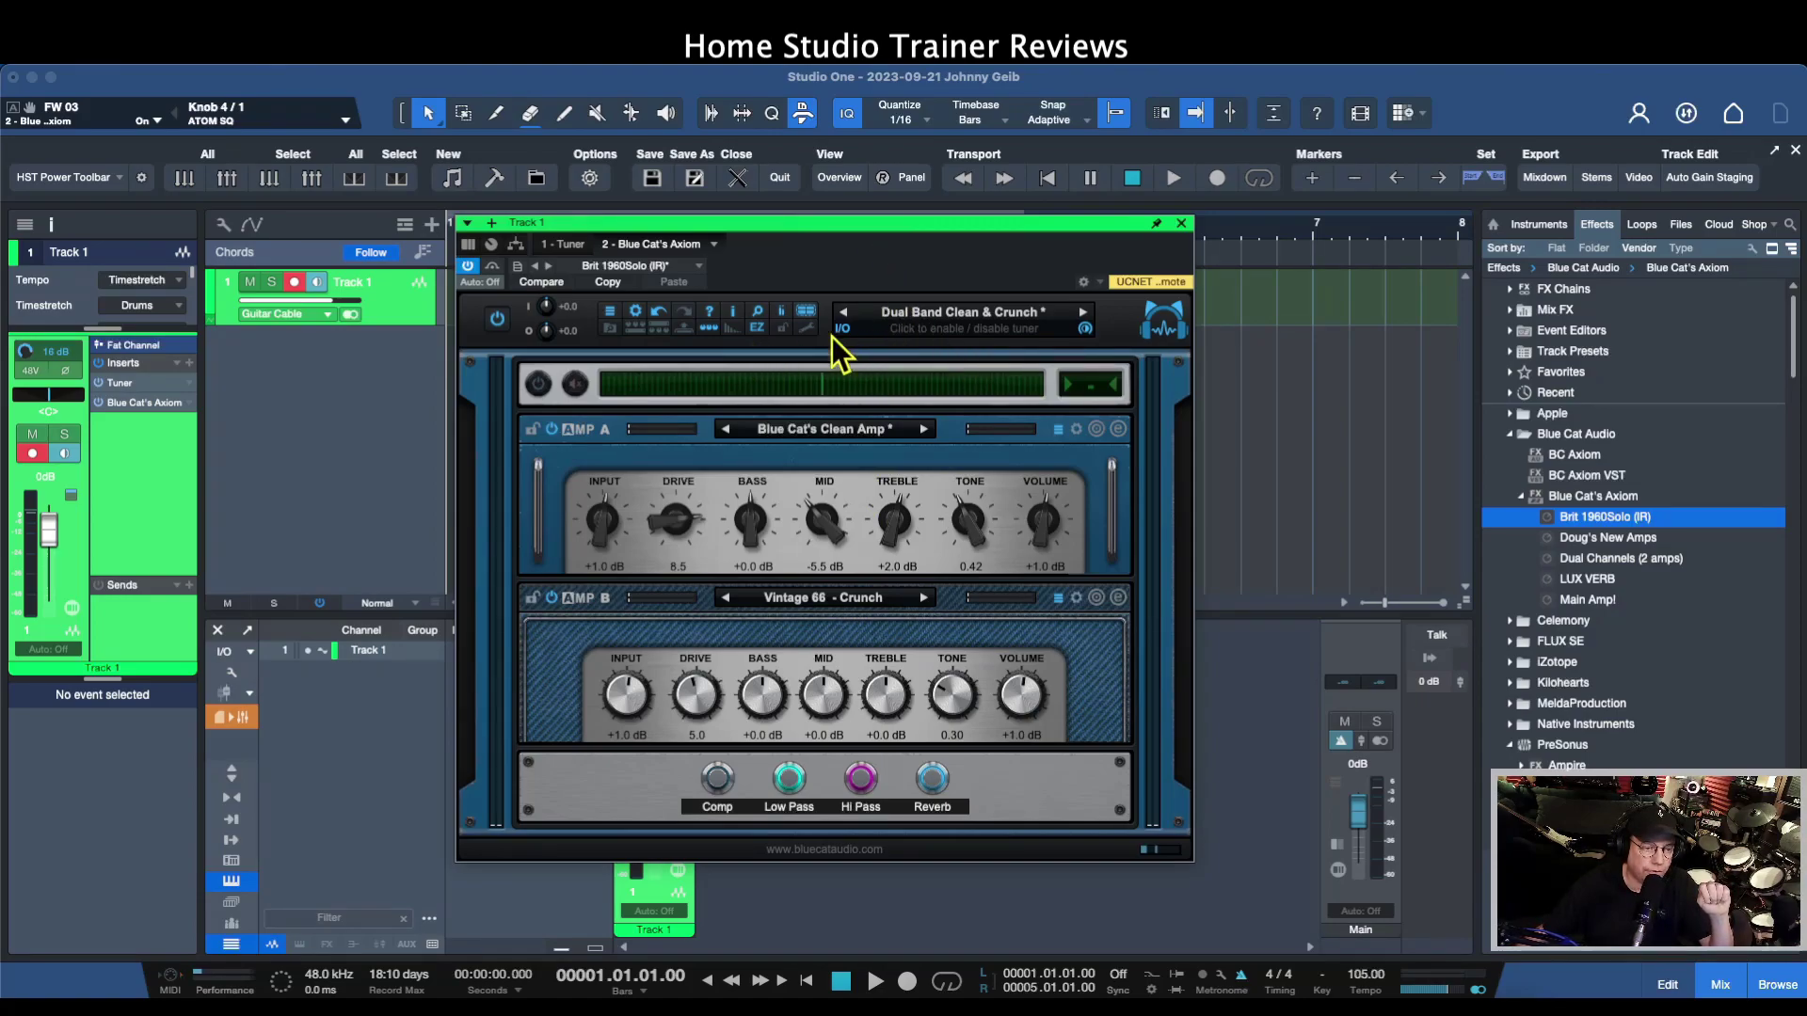
# View the plug-in's factory preset categories without choosing one, then open the Blue Cat Audio website and return to Studio One
pyautogui.click(1080, 313)
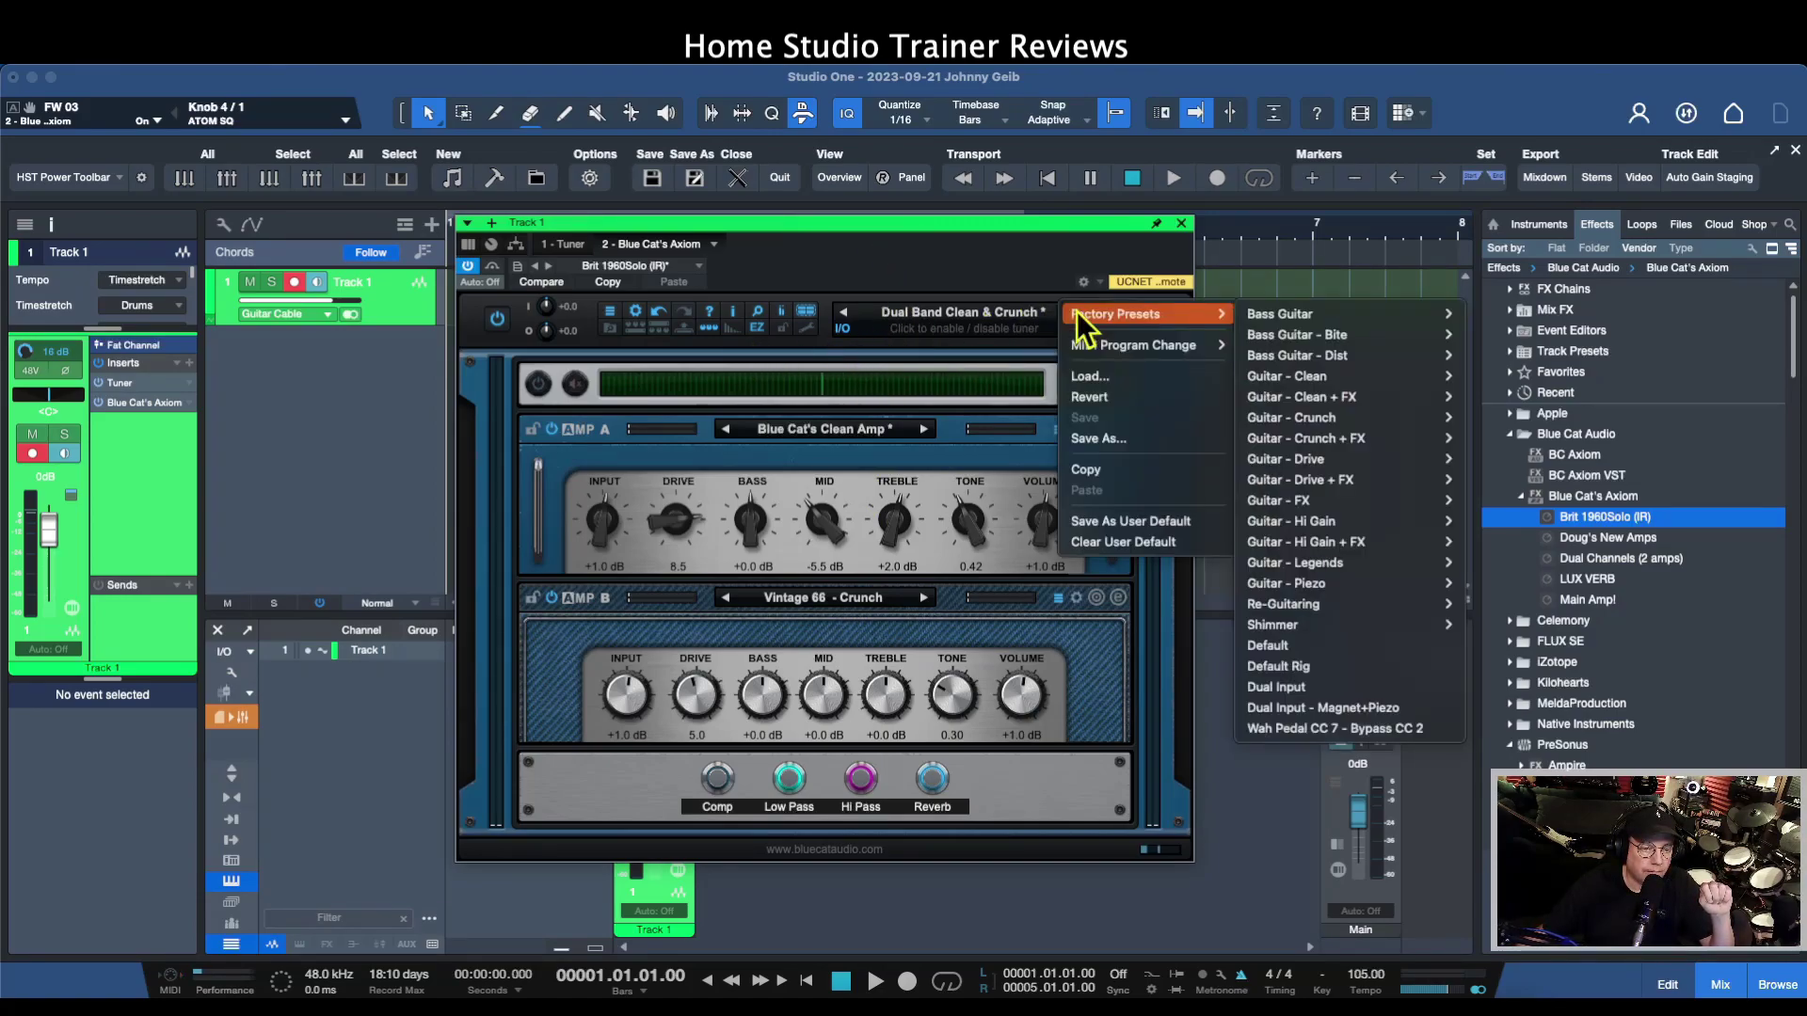
pyautogui.click(1020, 282)
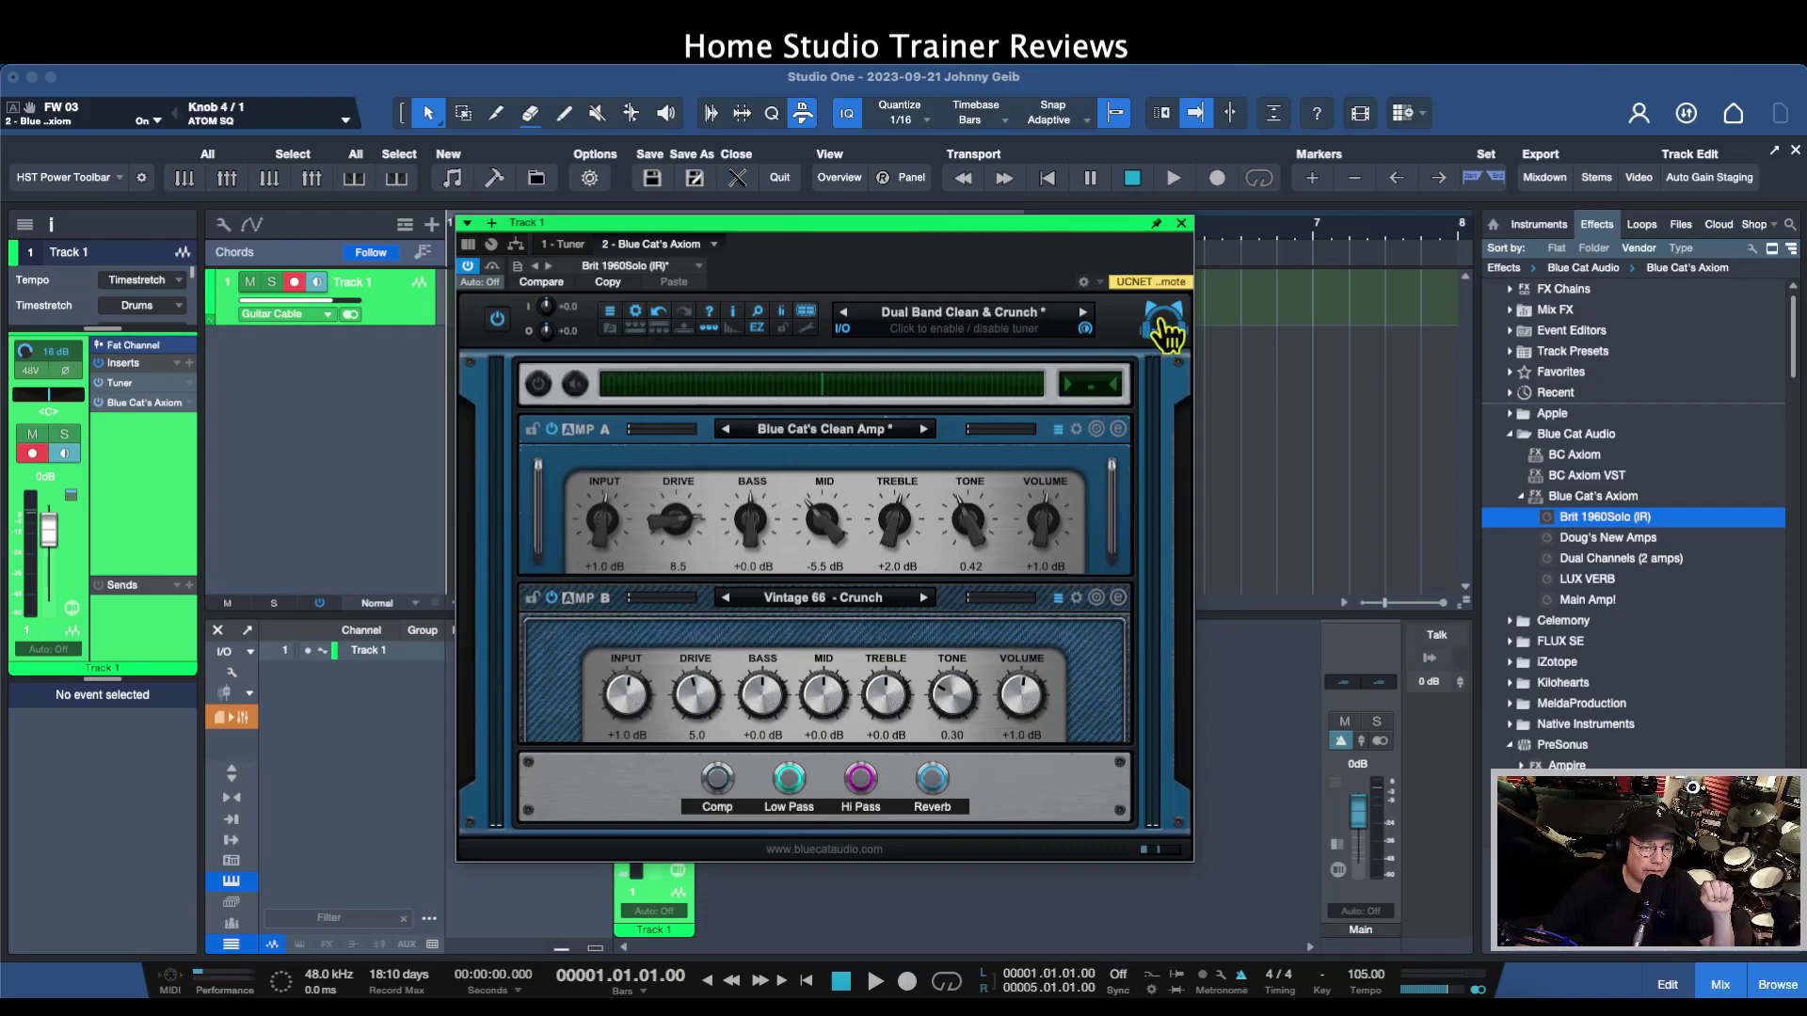
pyautogui.click(1163, 325)
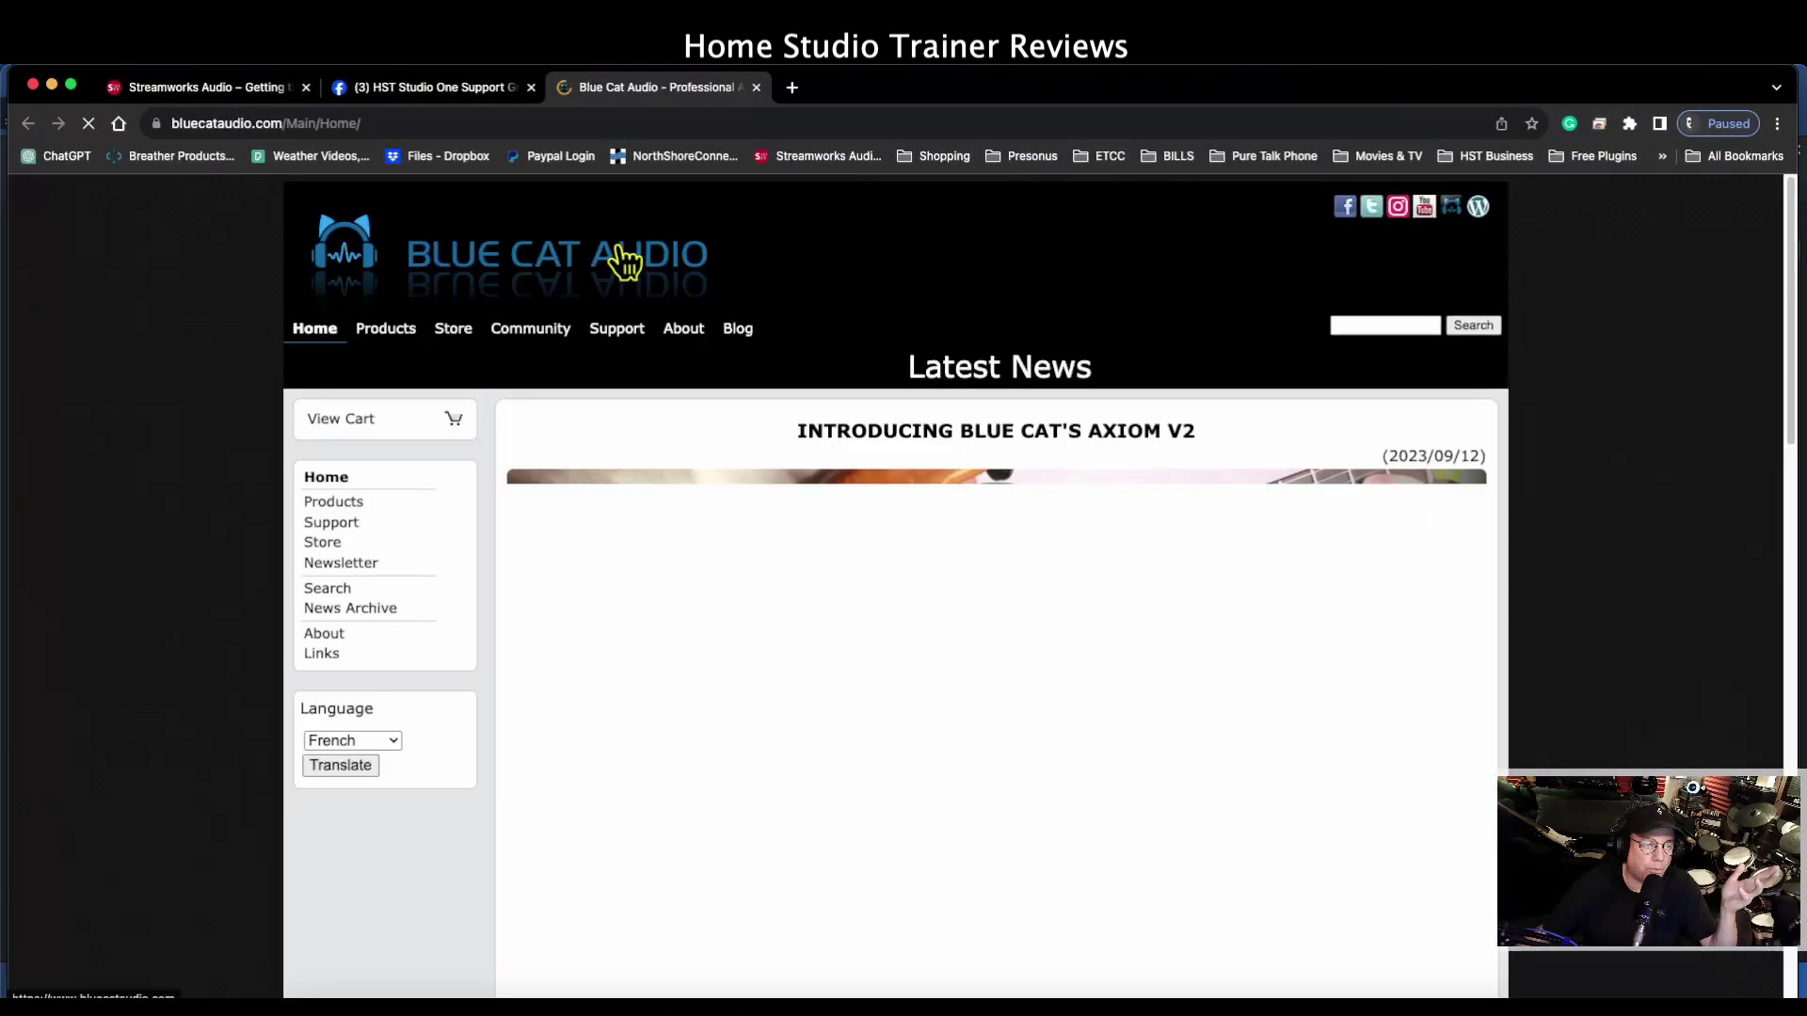
pyautogui.click(52, 85)
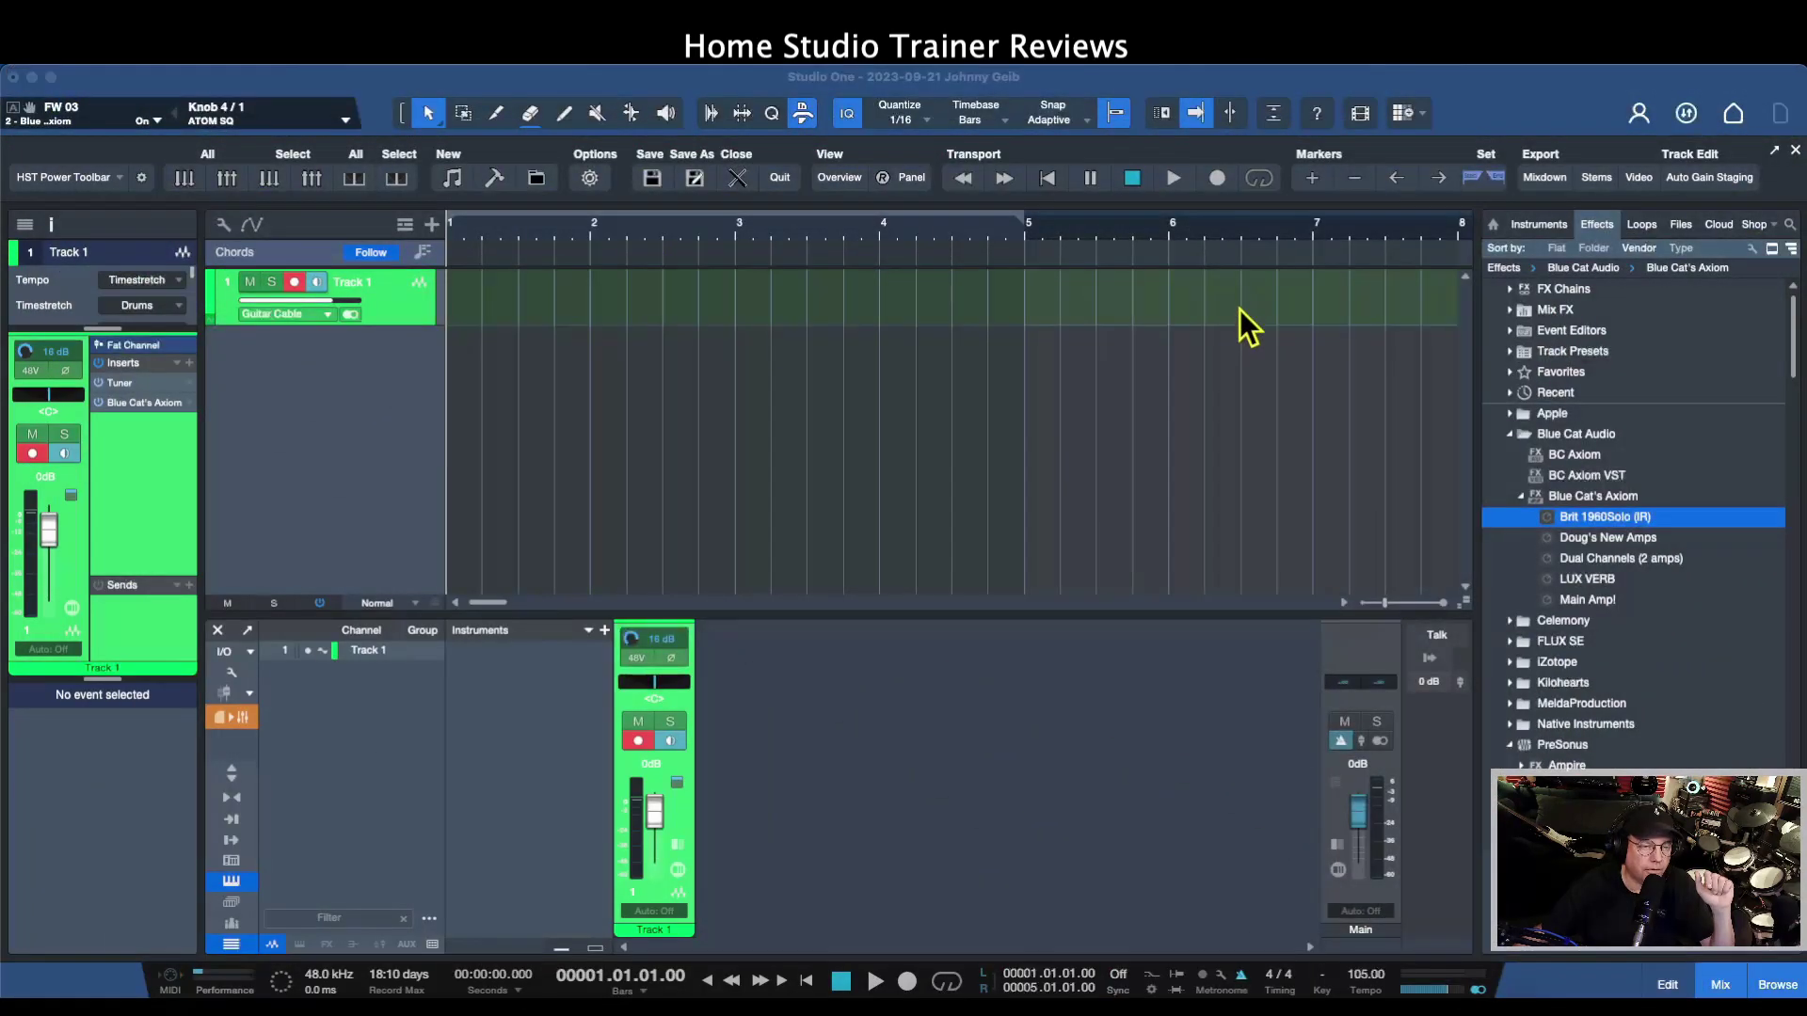
# Switch the plug-in from its EZ view to the full interface and reposition its window
pyautogui.click(633, 318)
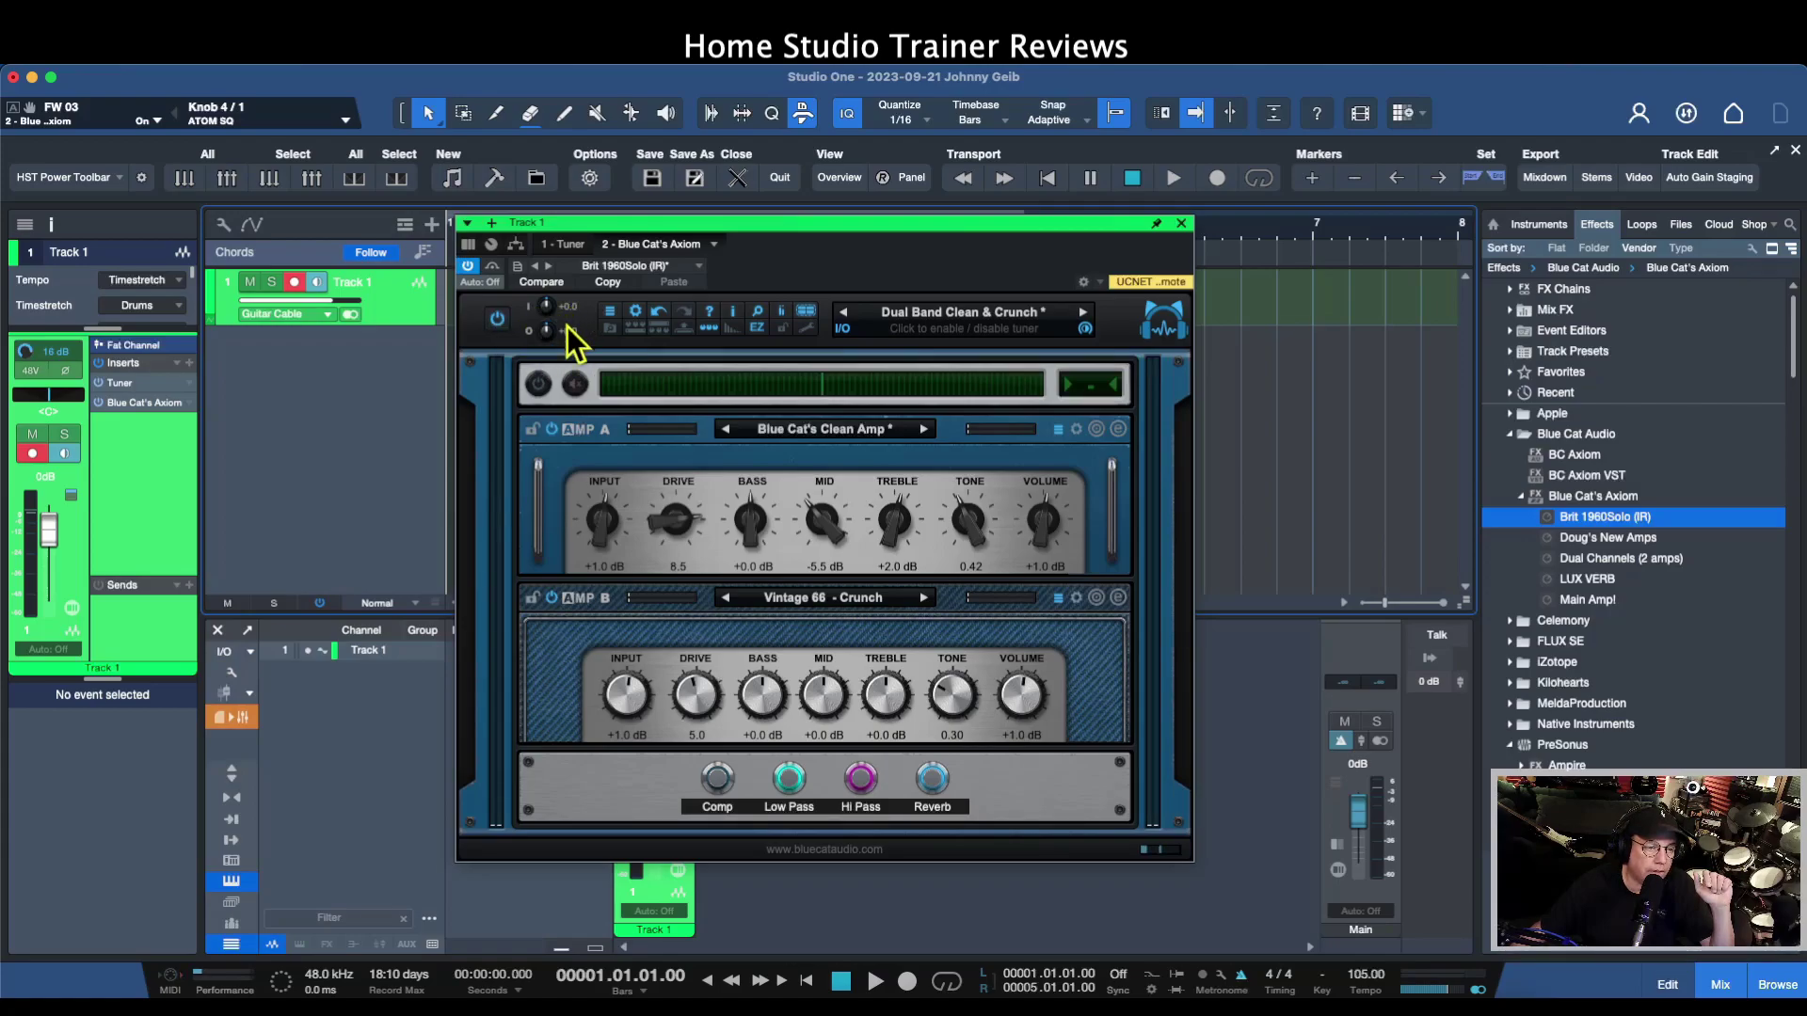
pyautogui.click(758, 331)
pyautogui.moveTo(890, 223); pyautogui.dragTo(755, 222)
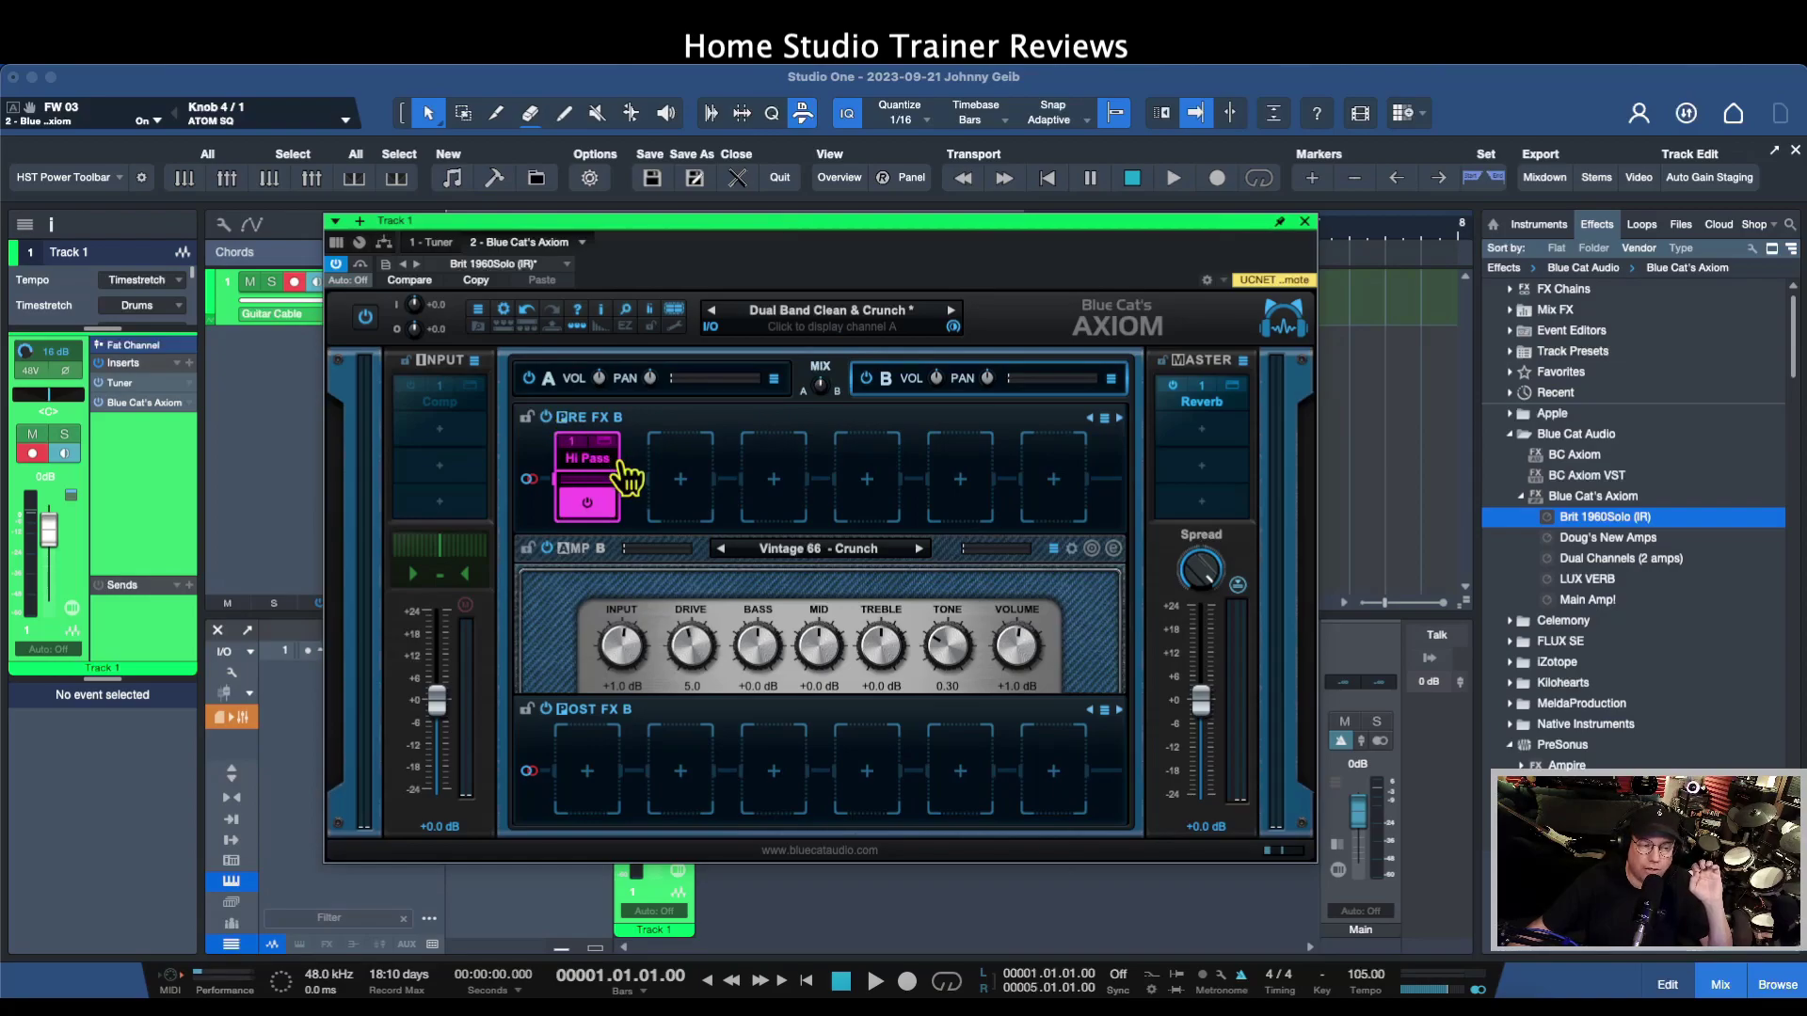
# Browse the built-in effect categories offered for the second Pre FX B slot without loading any effect
pyautogui.click(676, 482)
pyautogui.moveTo(860, 483)
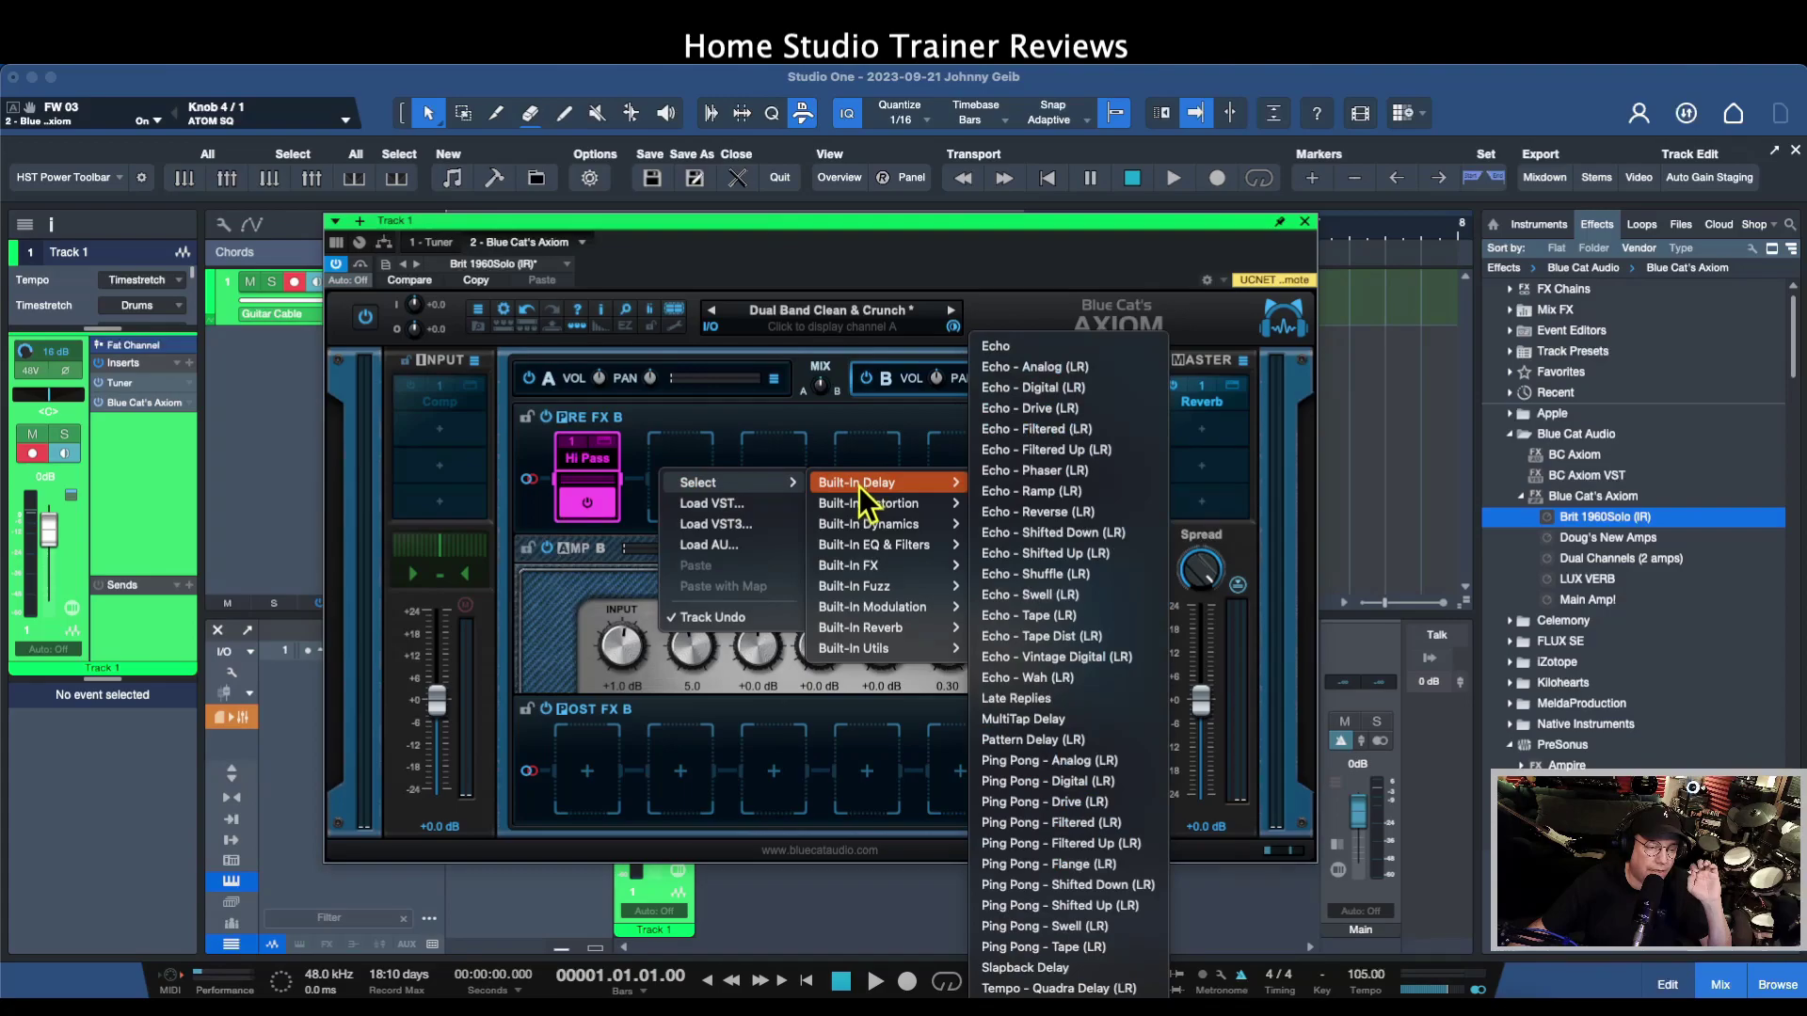
pyautogui.moveTo(856, 524)
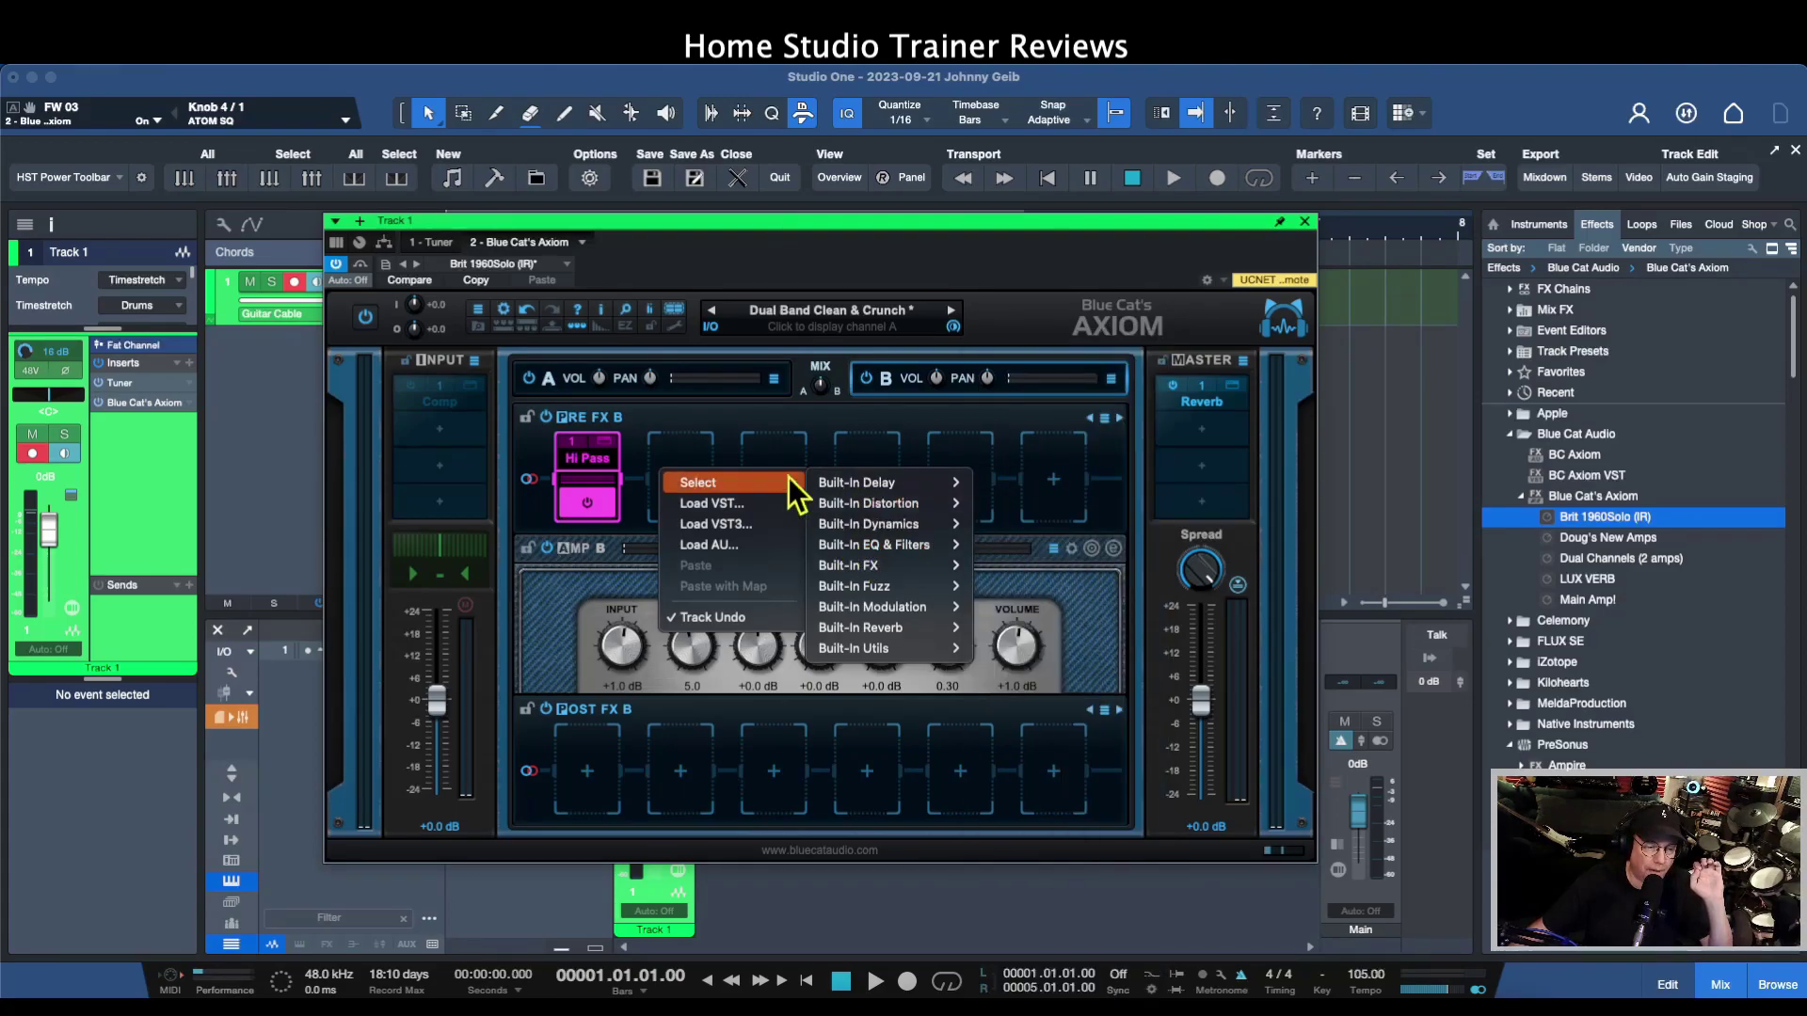
pyautogui.click(734, 445)
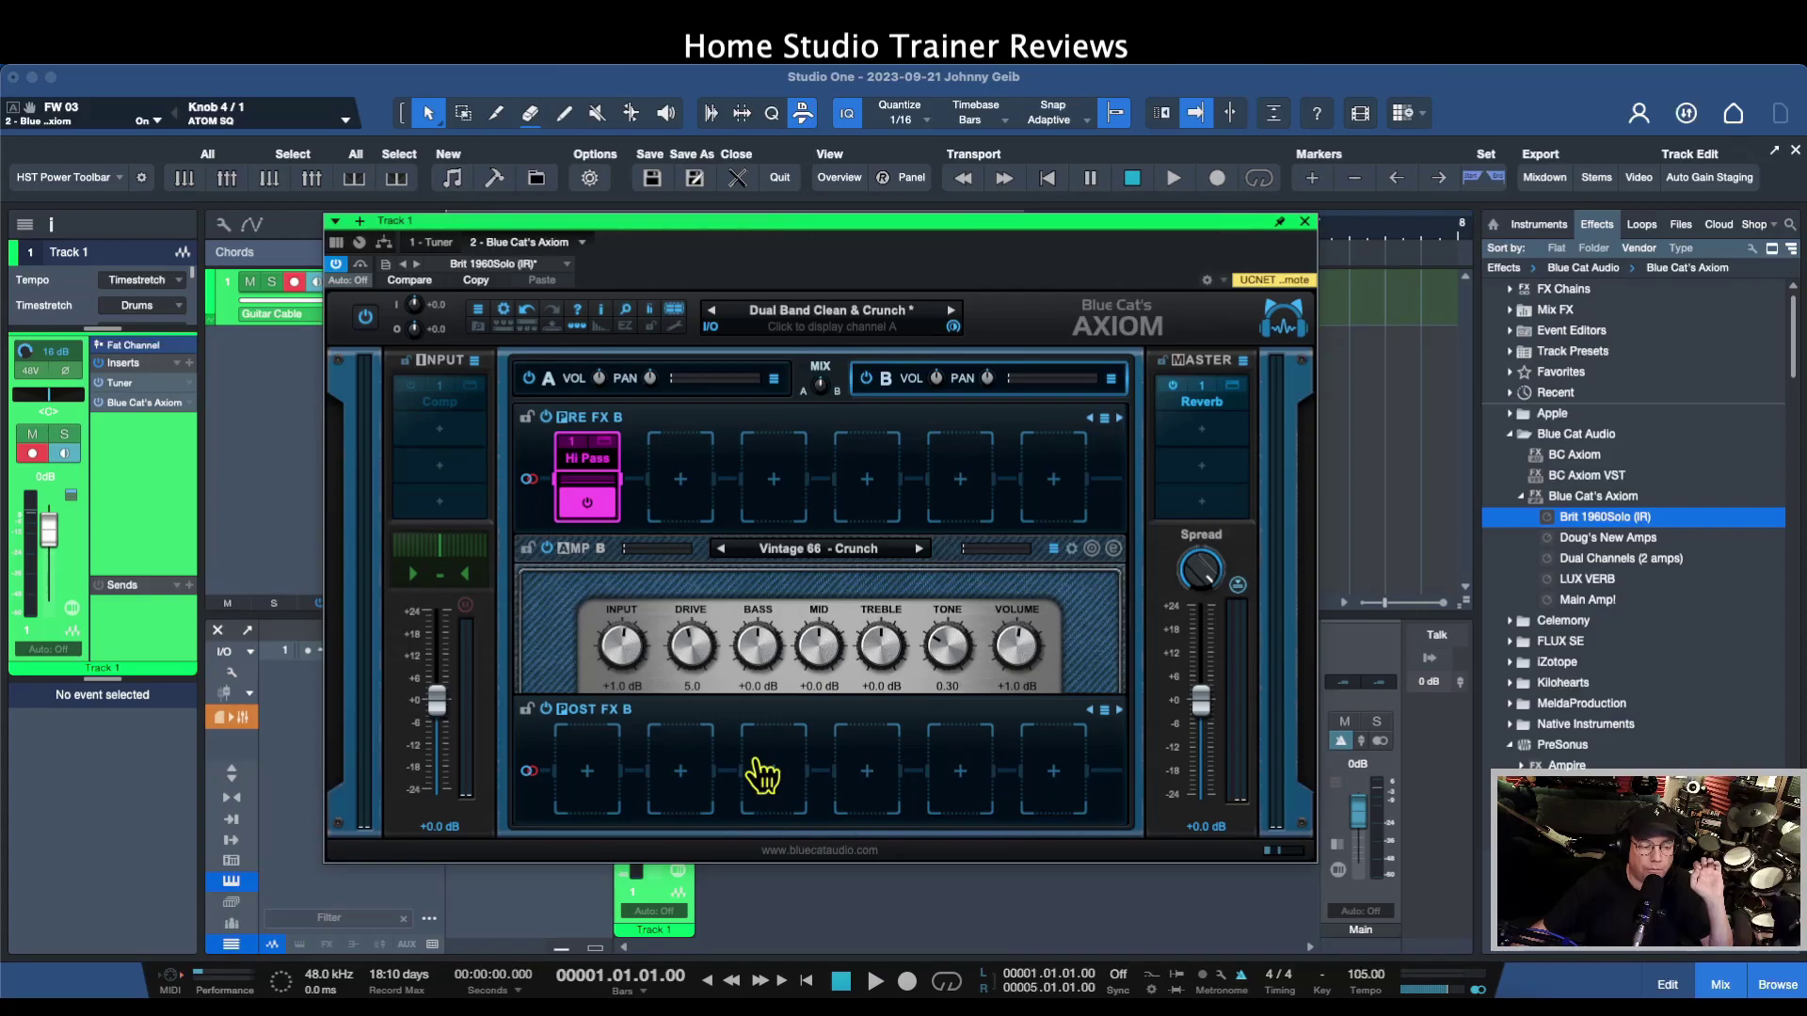
# Load the built-in Echo - Wah (LR) delay into the first Post FX B slot, and move and close its editor
pyautogui.click(587, 768)
pyautogui.moveTo(587, 768)
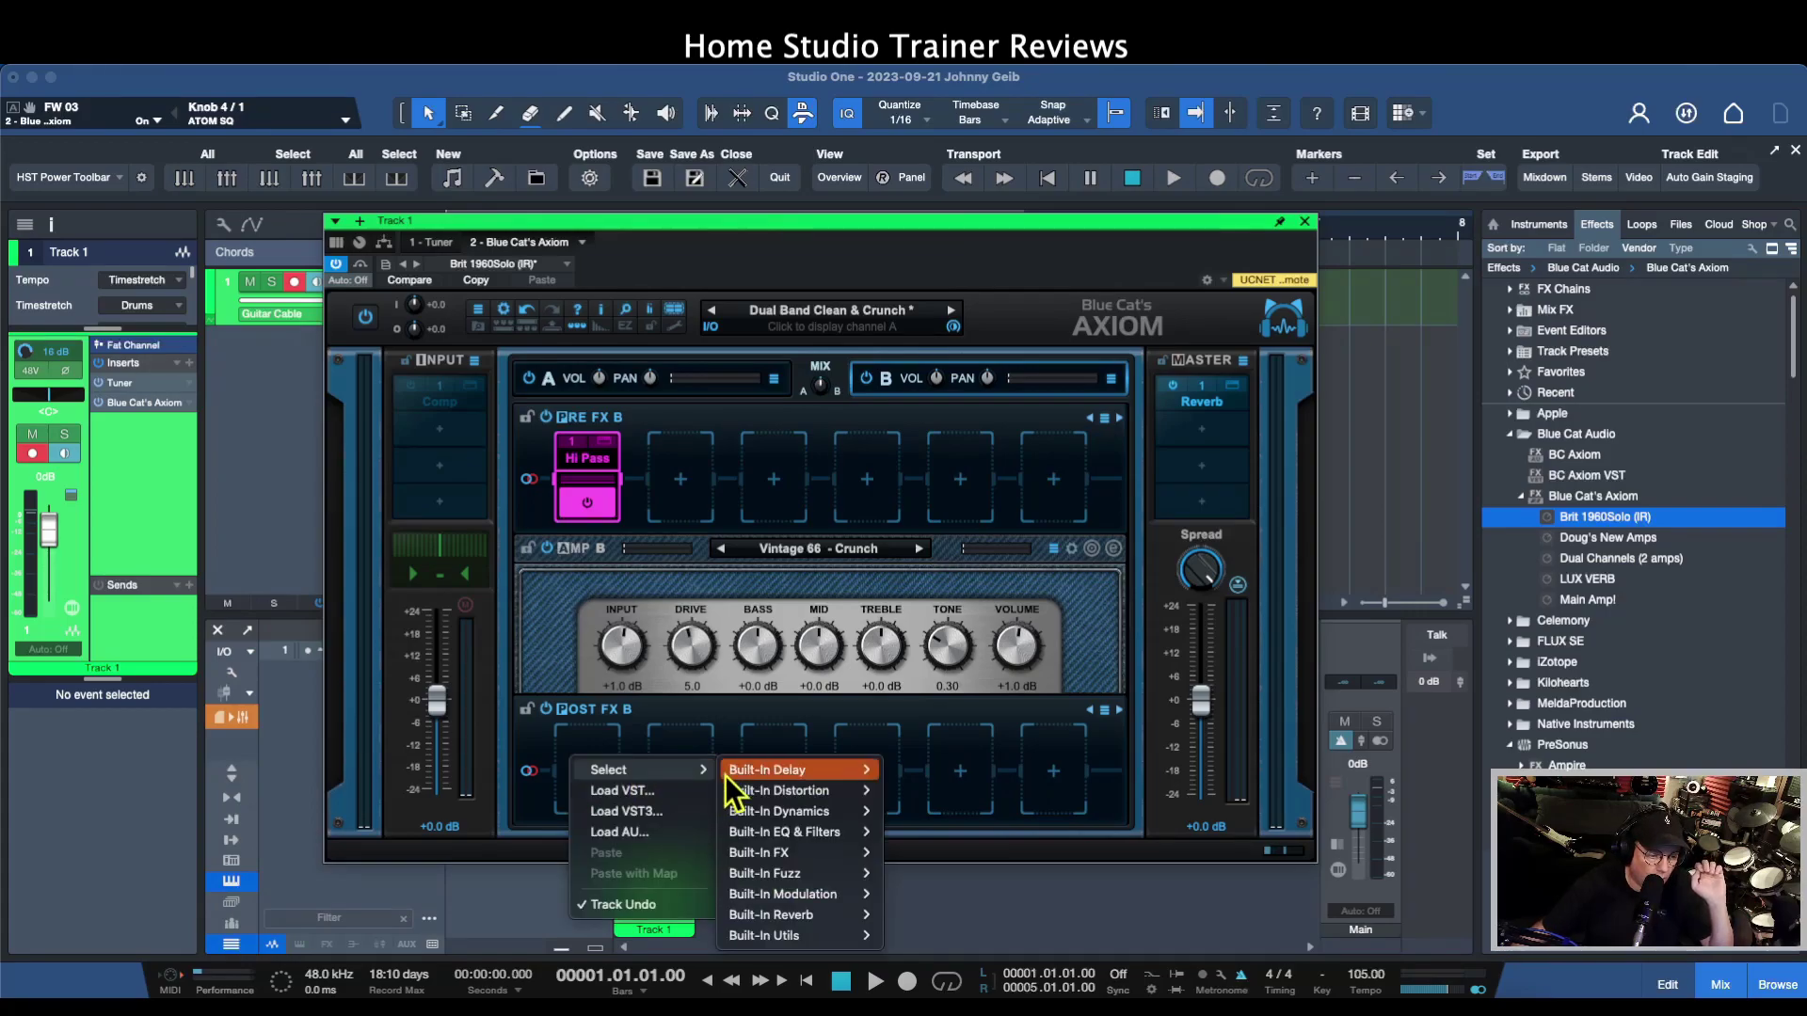
pyautogui.moveTo(811, 776)
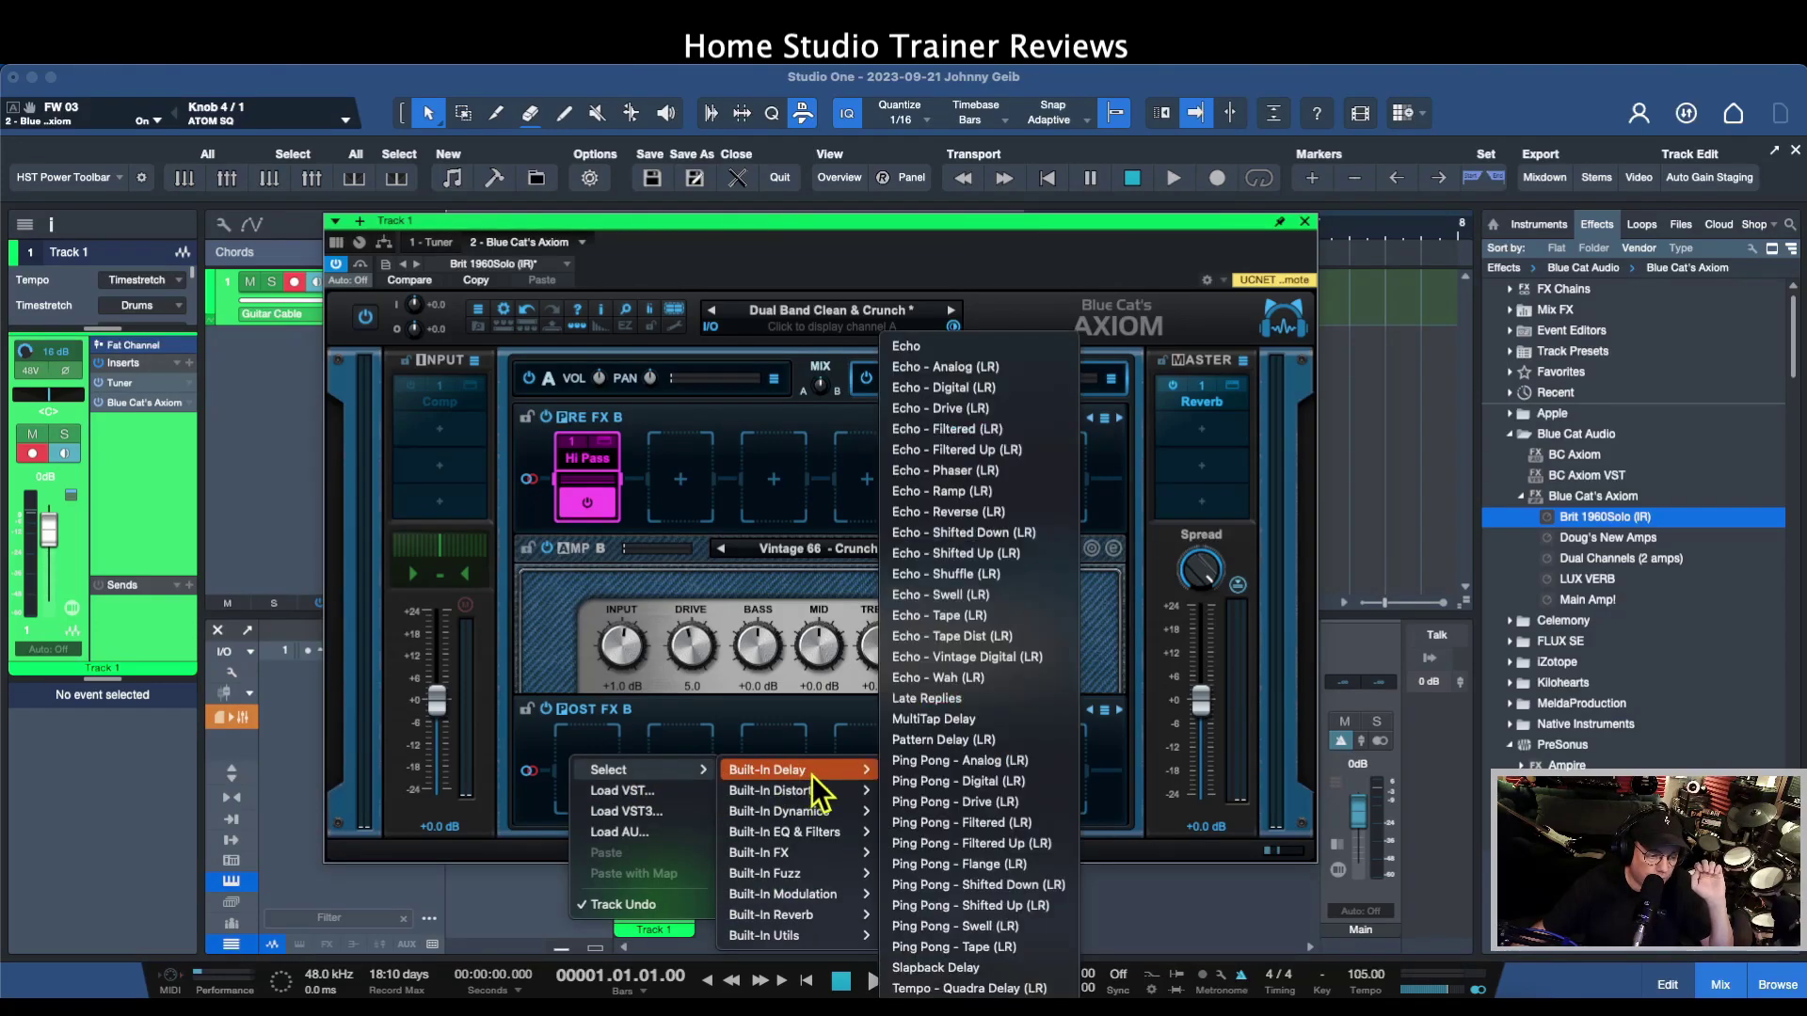
pyautogui.click(935, 677)
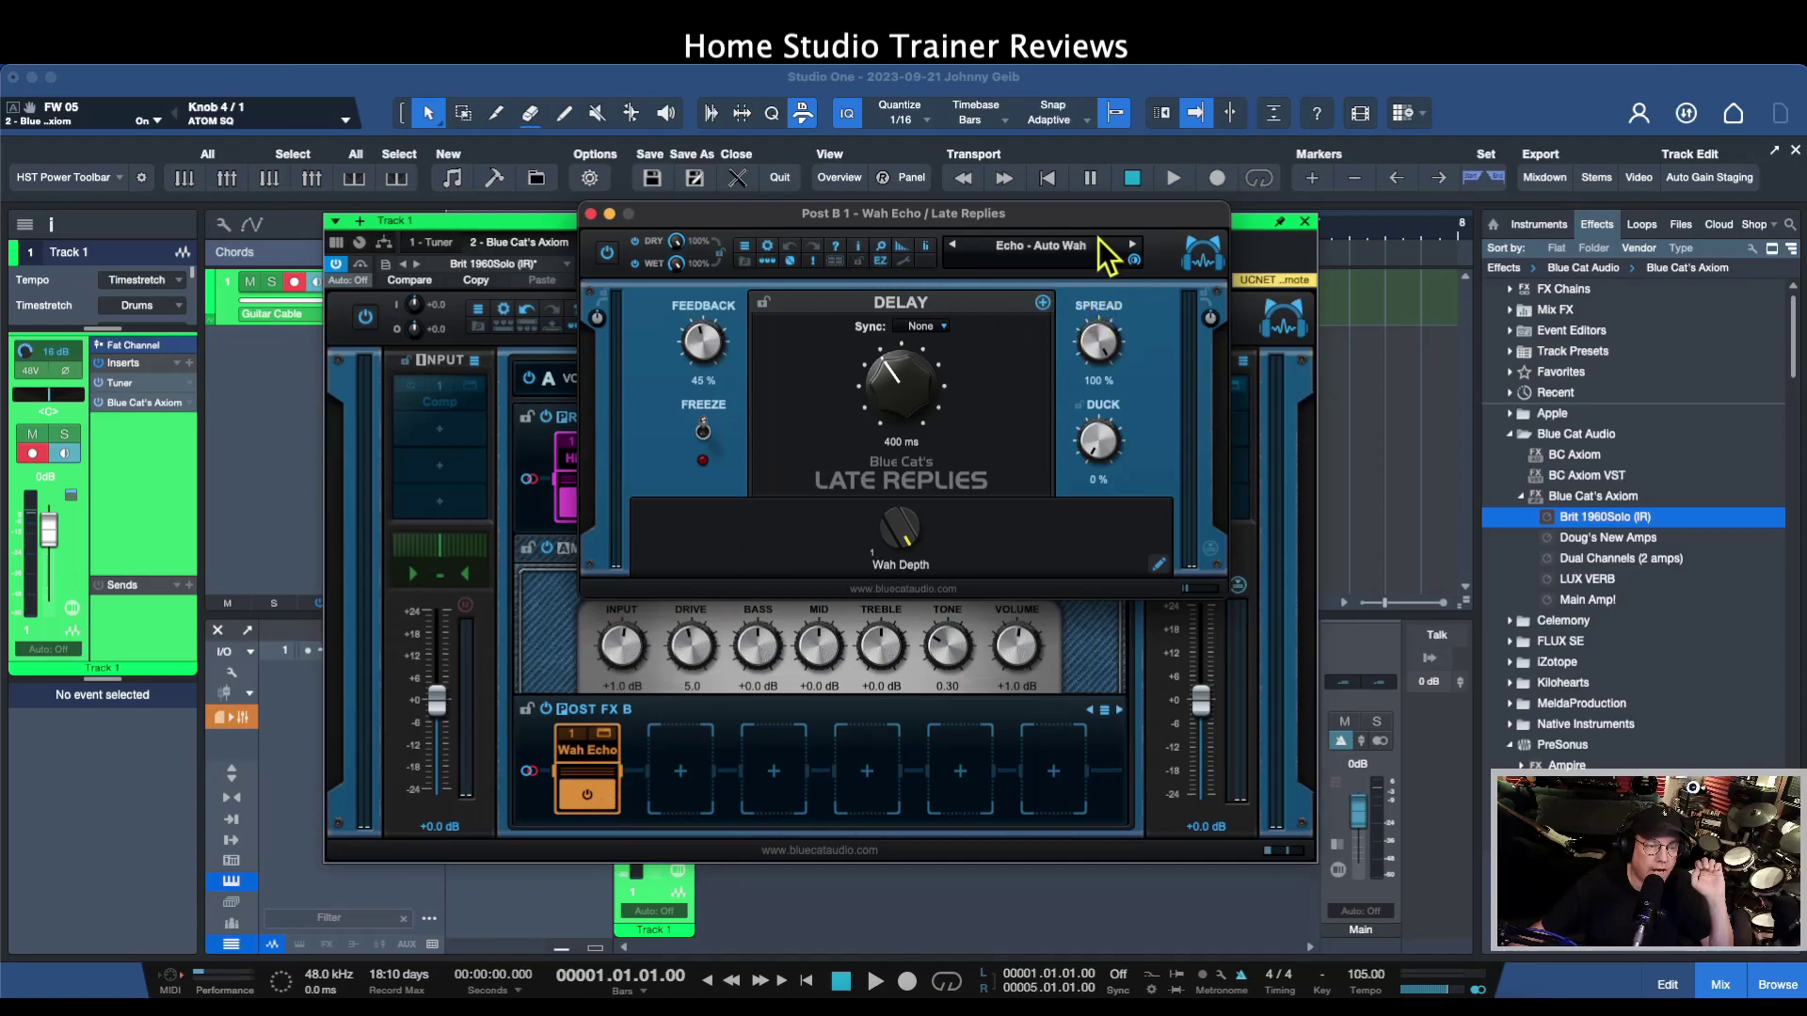
pyautogui.moveTo(1054, 222); pyautogui.dragTo(1326, 325)
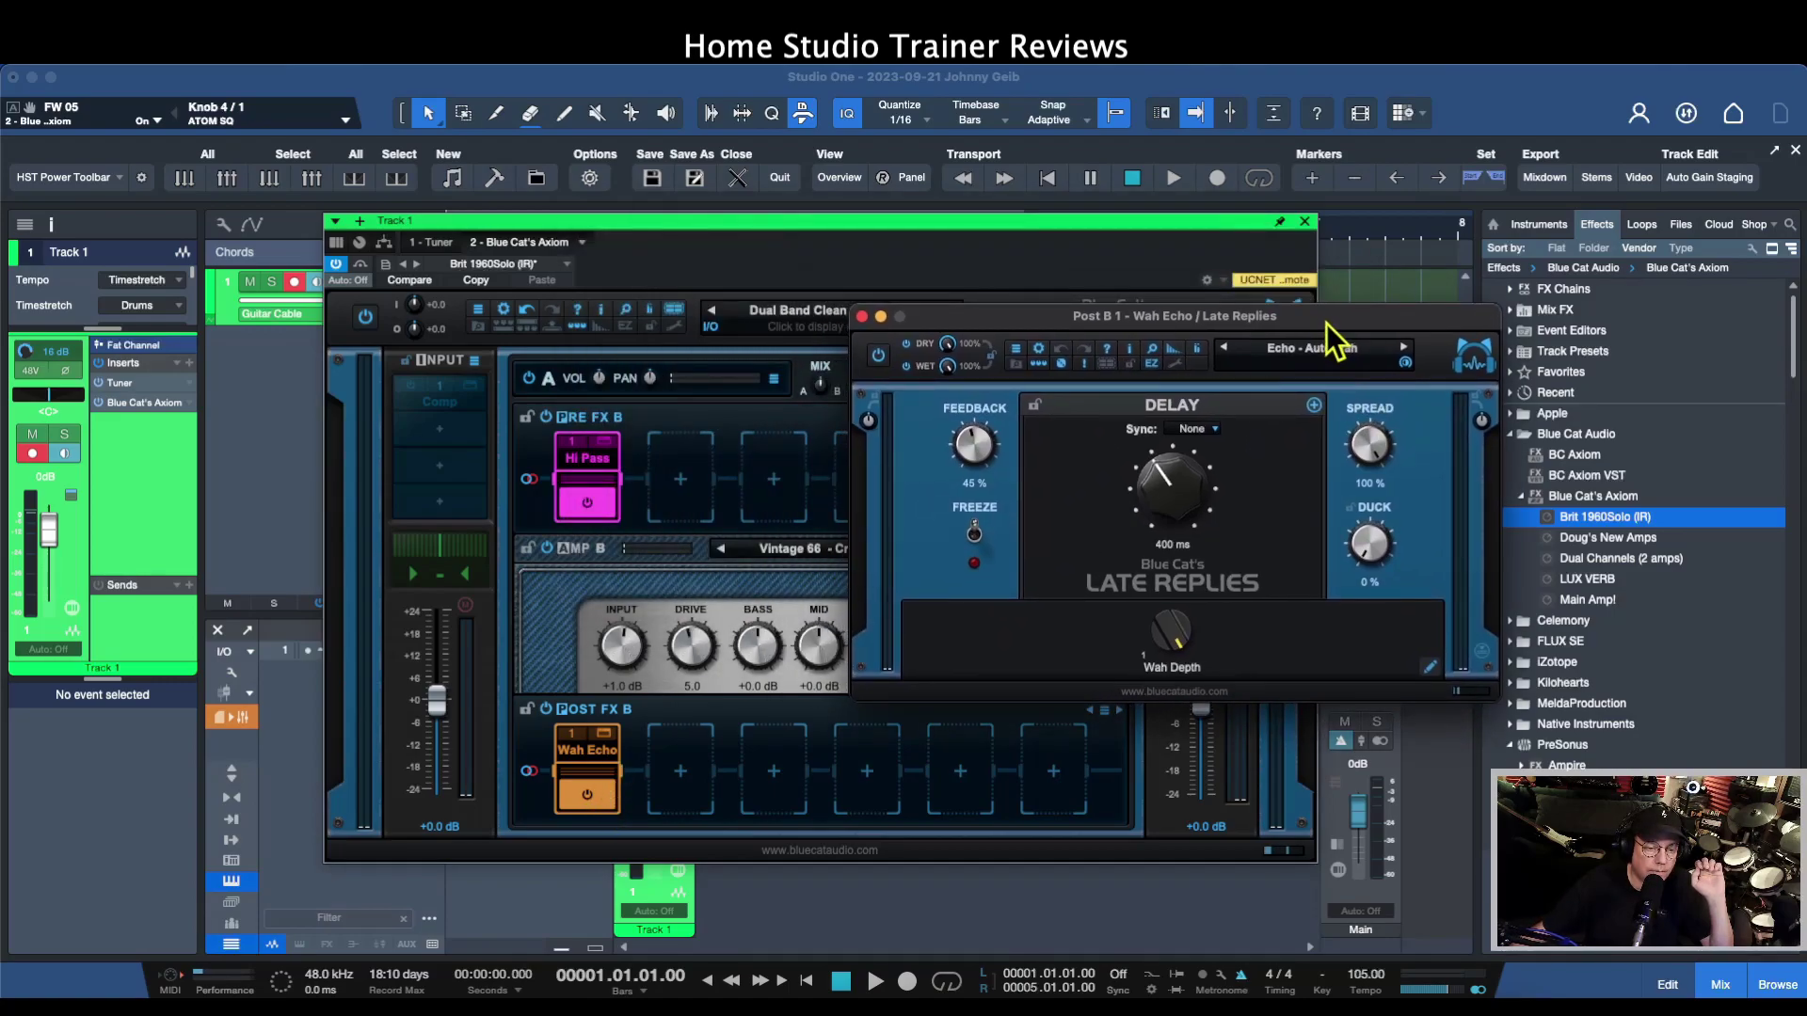
pyautogui.click(861, 319)
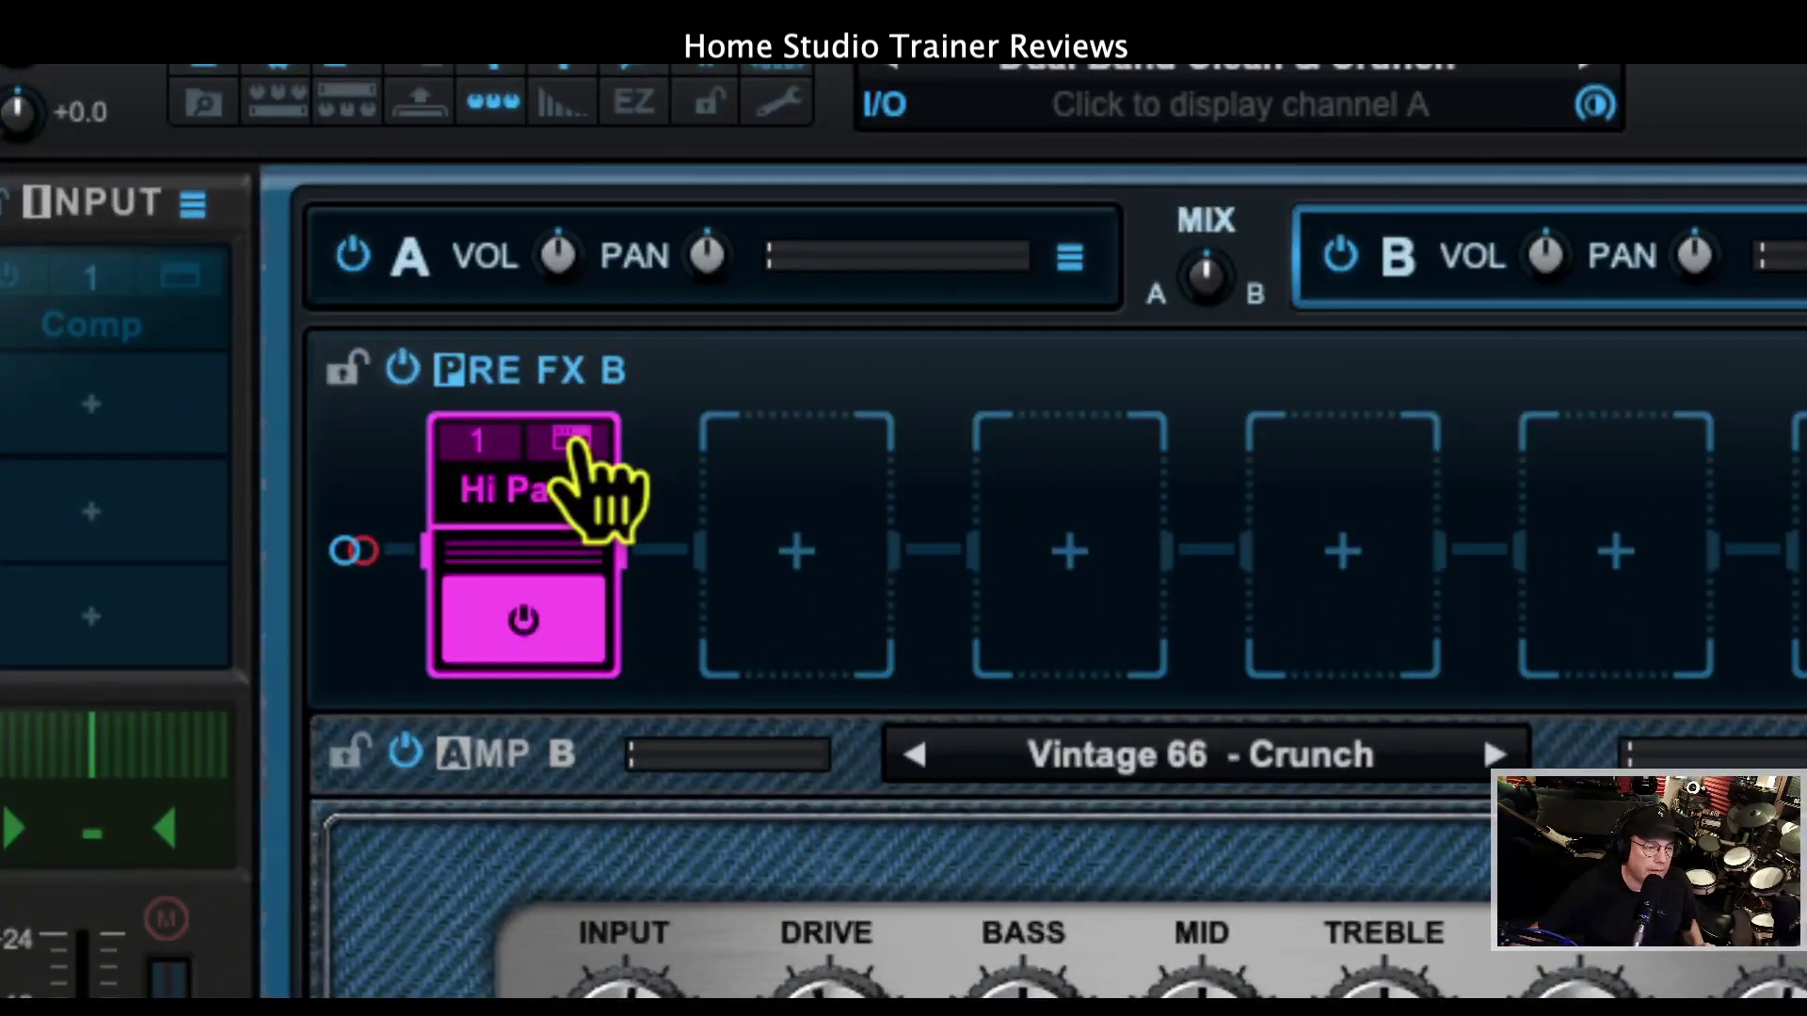
# Show and hide the Hi Pass effect's editor in Pre FX B, and look at its options and presets without changing them
pyautogui.click(572, 440)
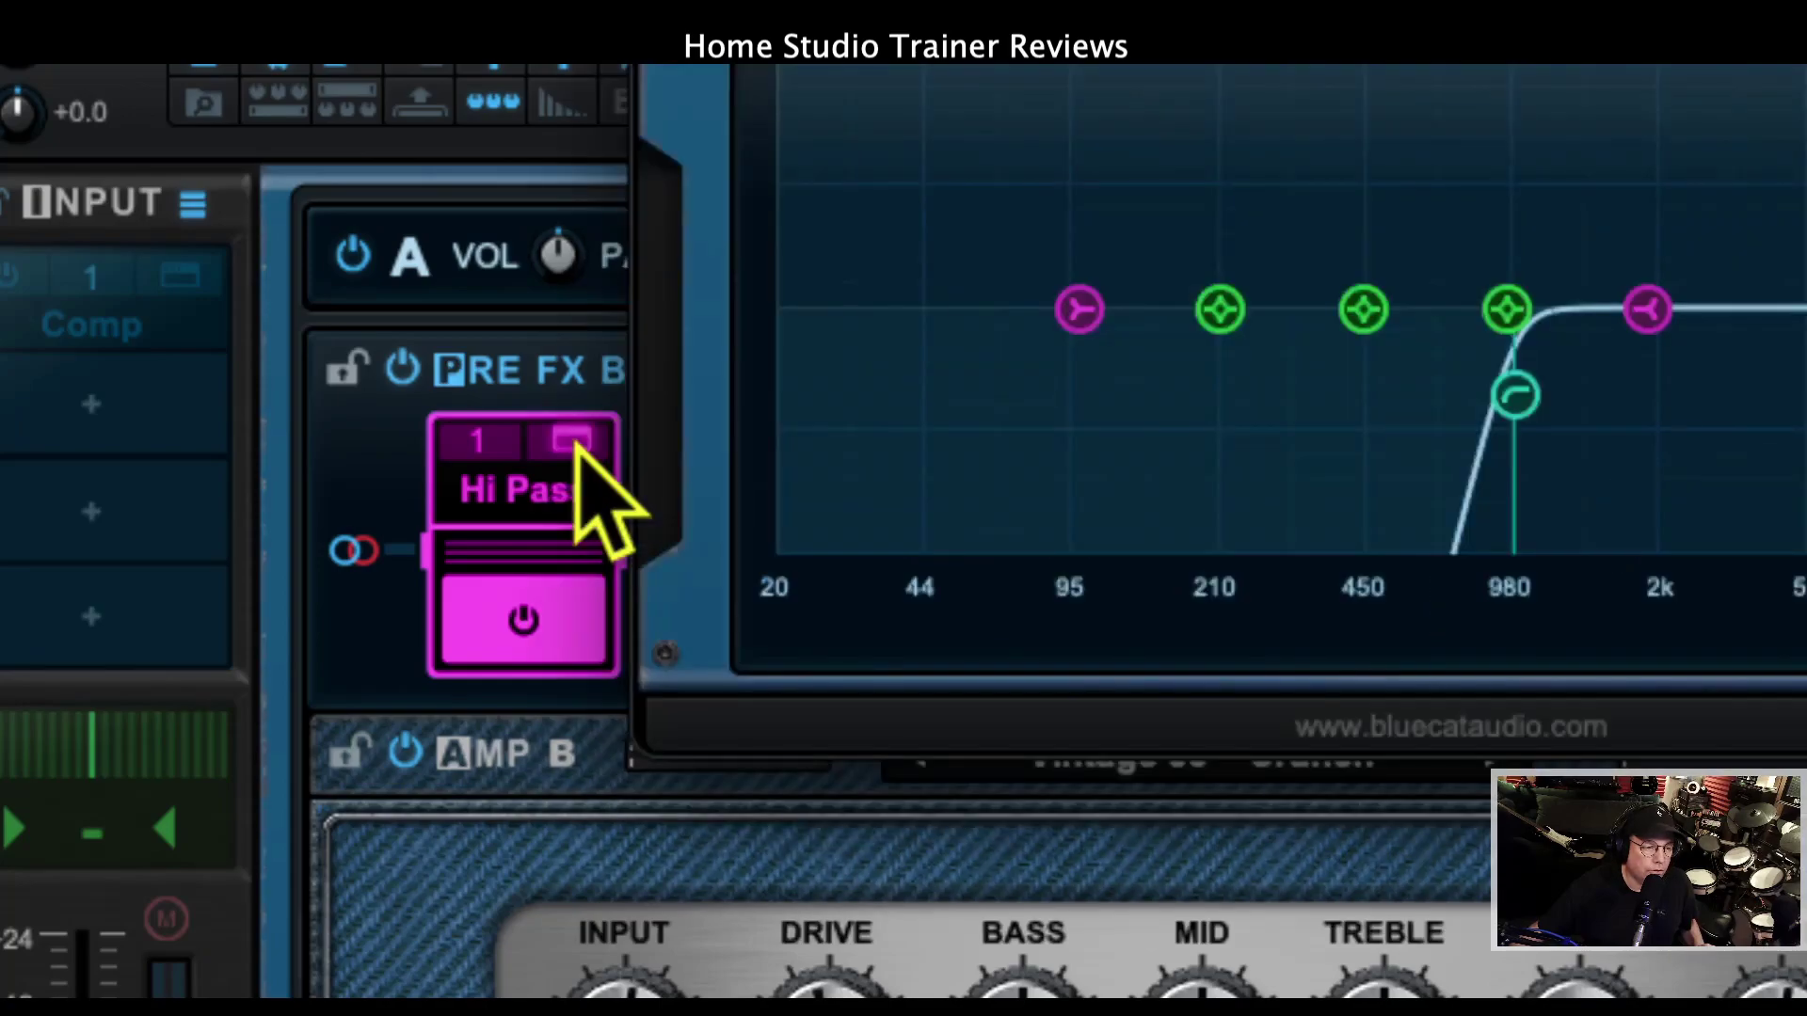
pyautogui.click(588, 444)
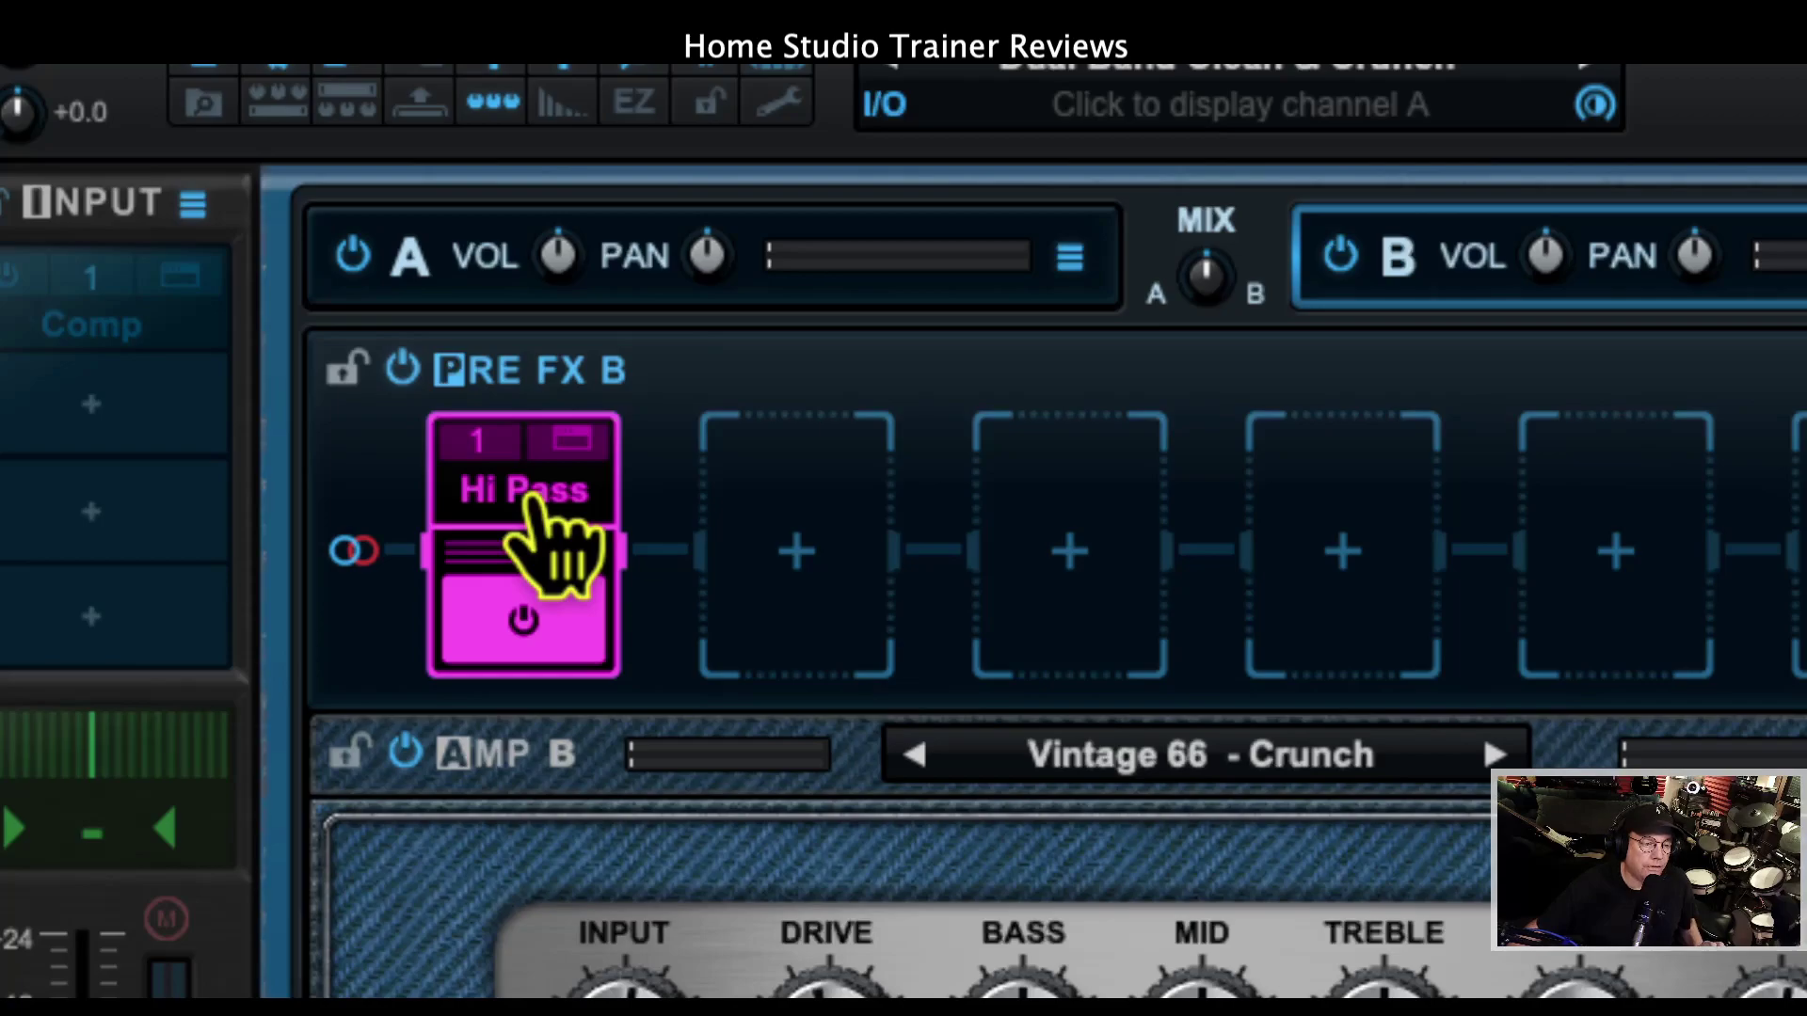
pyautogui.rightClick(531, 497)
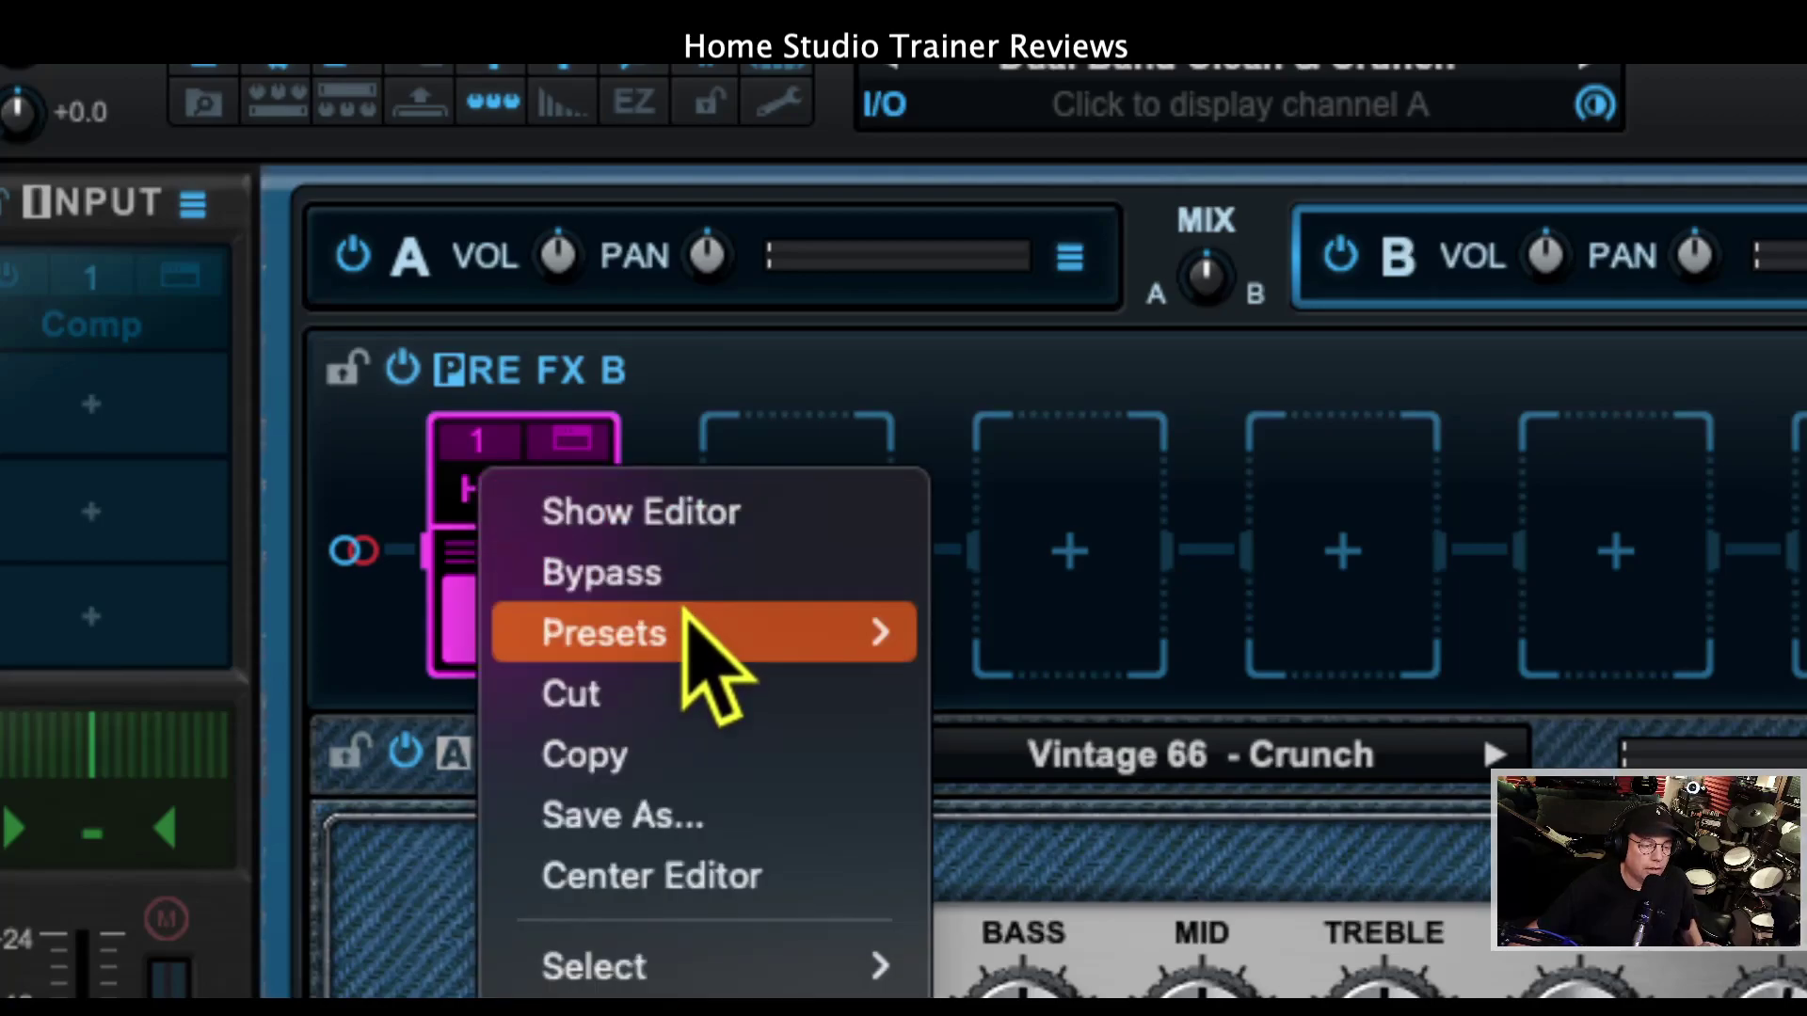
pyautogui.moveTo(685, 625)
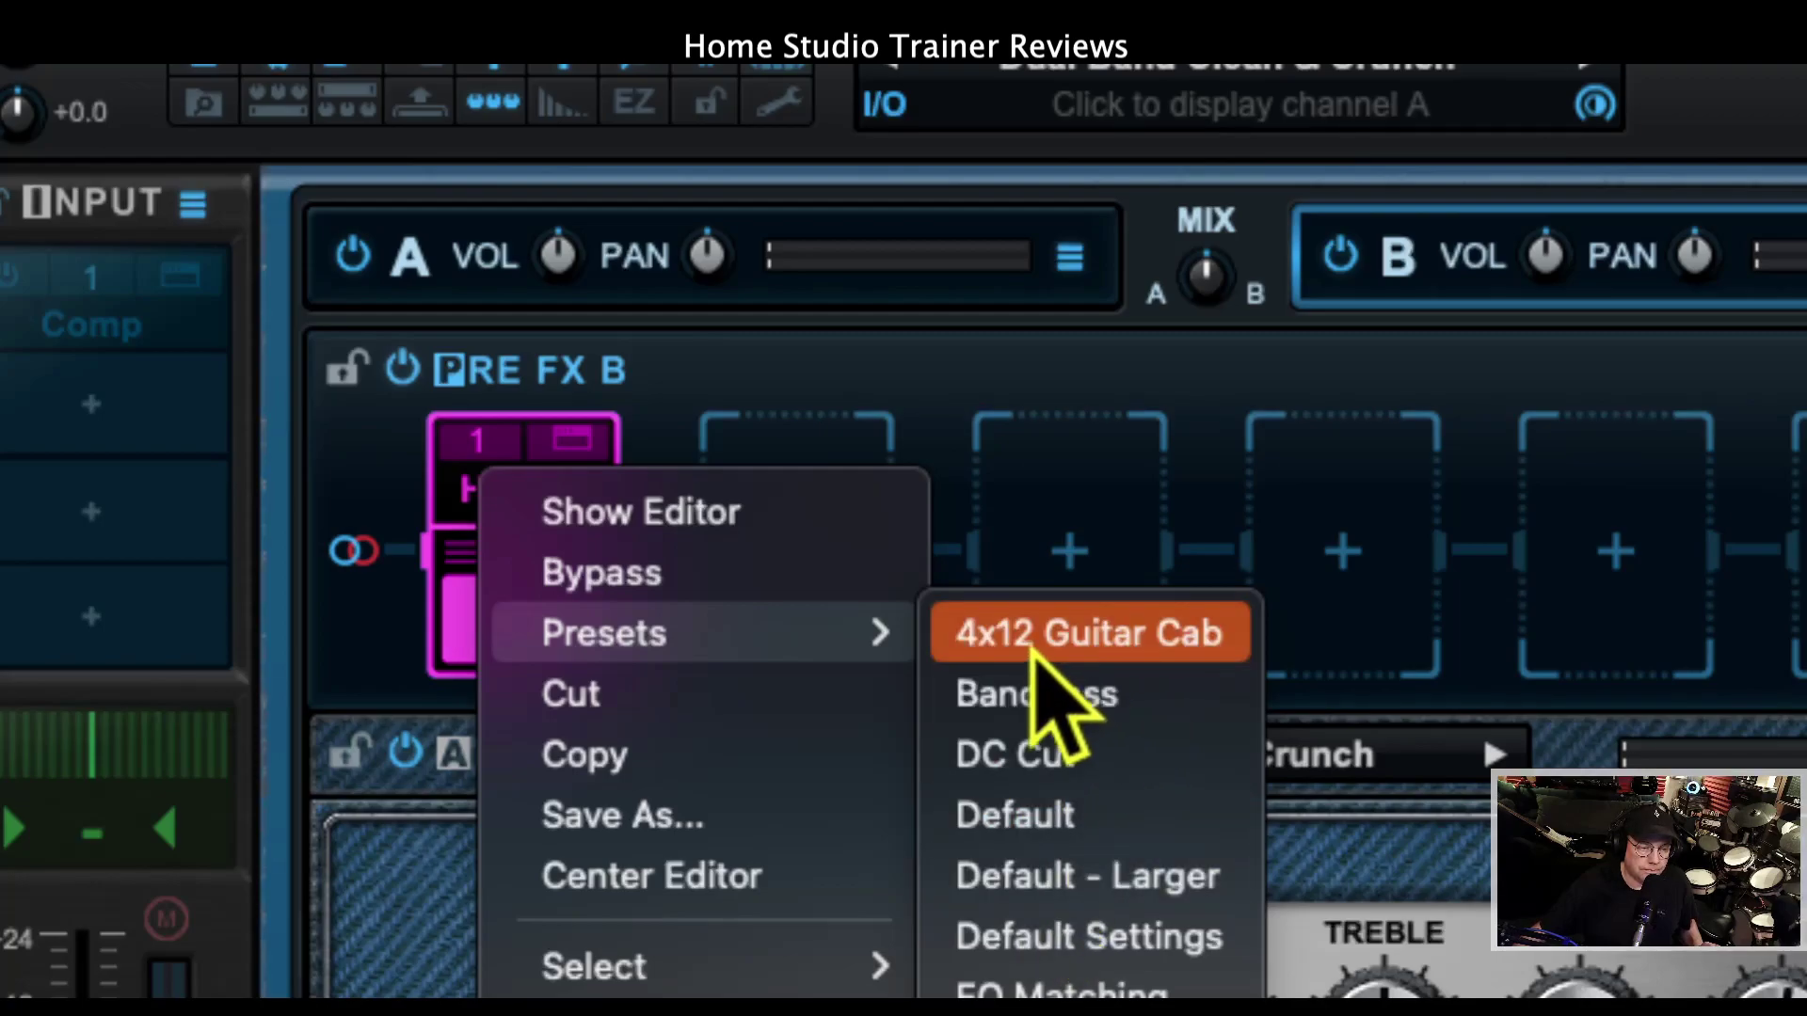
pyautogui.click(480, 629)
# Toggle the bypass of the Hi Pass effect in Pre FX B several times, leaving the effect active
pyautogui.click(513, 612)
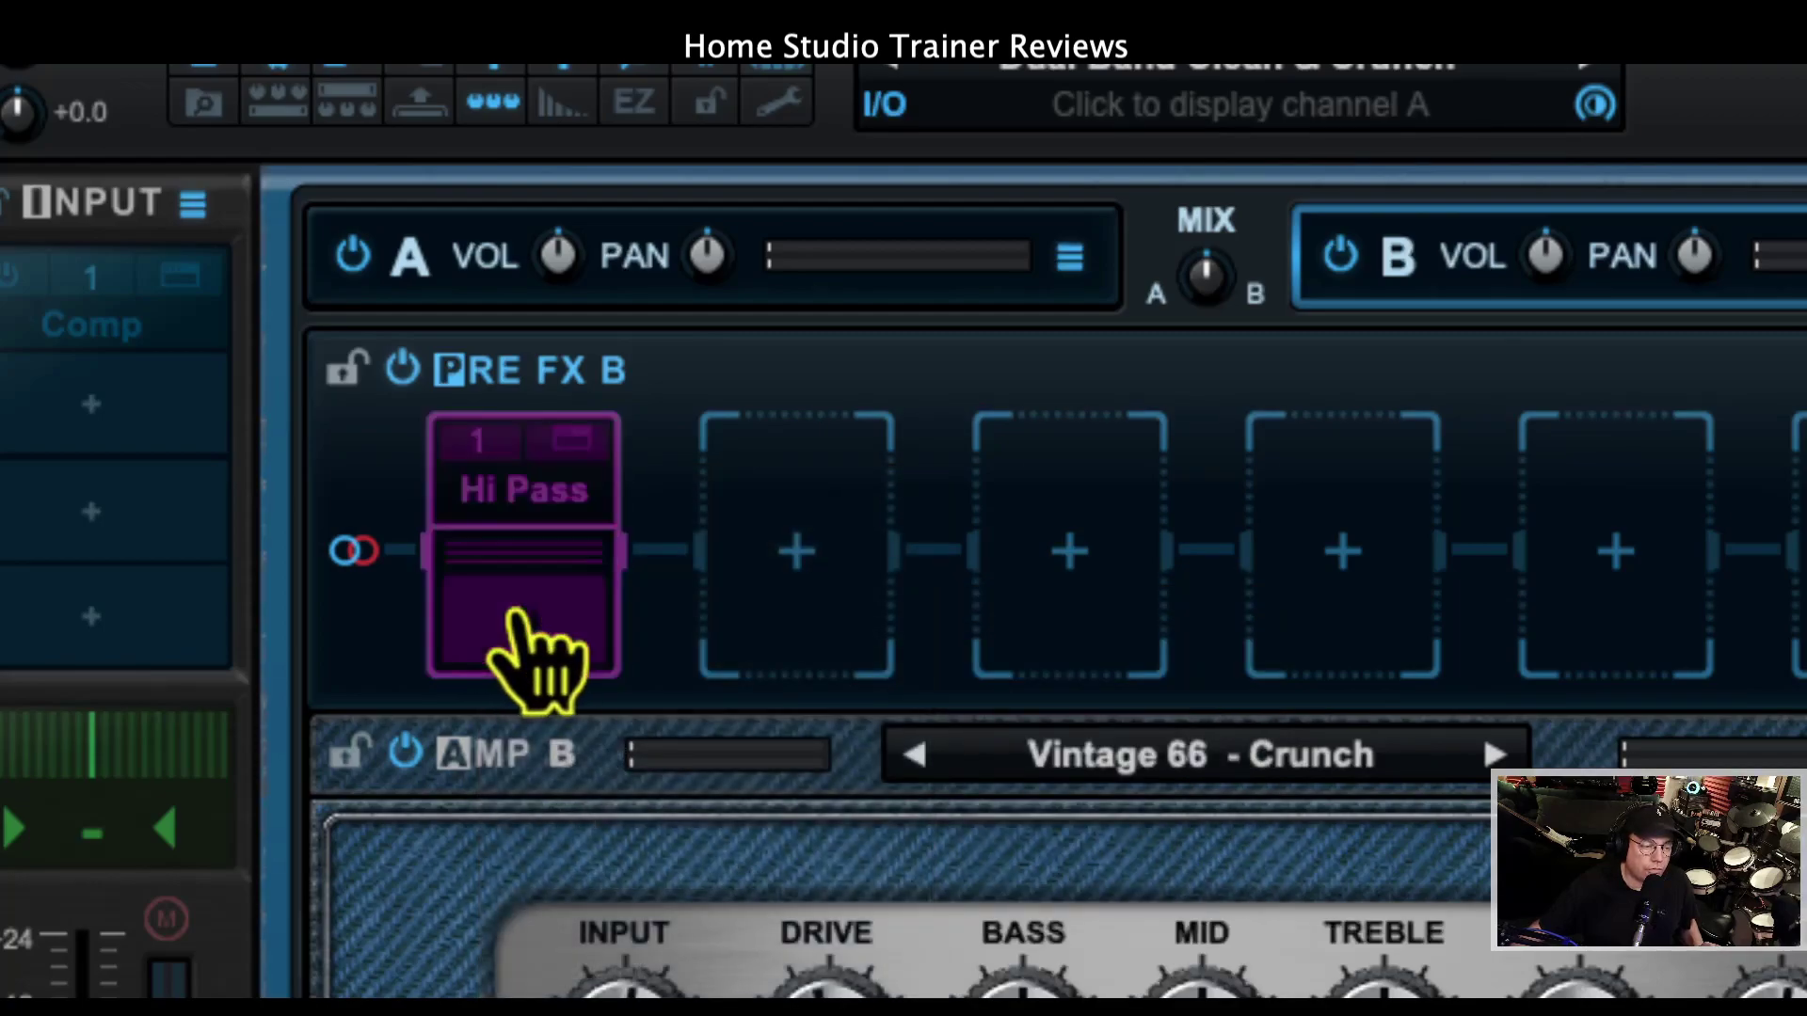
pyautogui.click(516, 614)
pyautogui.click(516, 613)
pyautogui.click(516, 614)
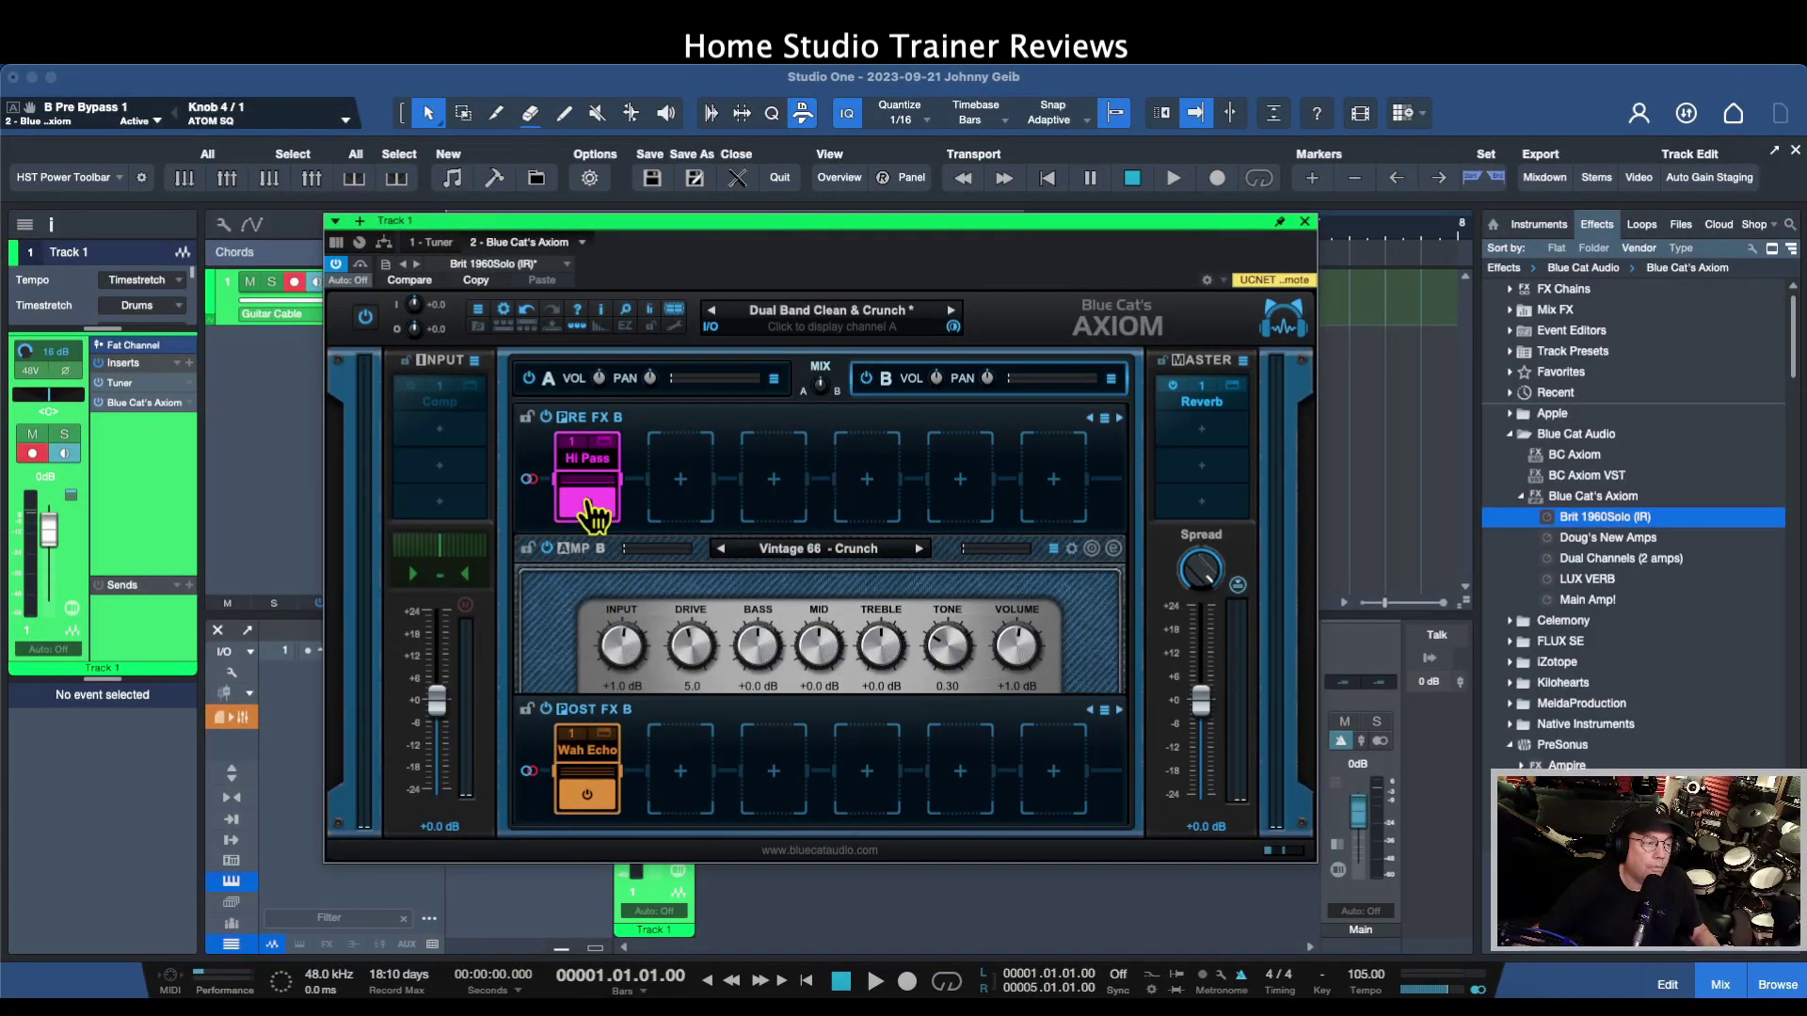
pyautogui.click(589, 513)
pyautogui.click(589, 513)
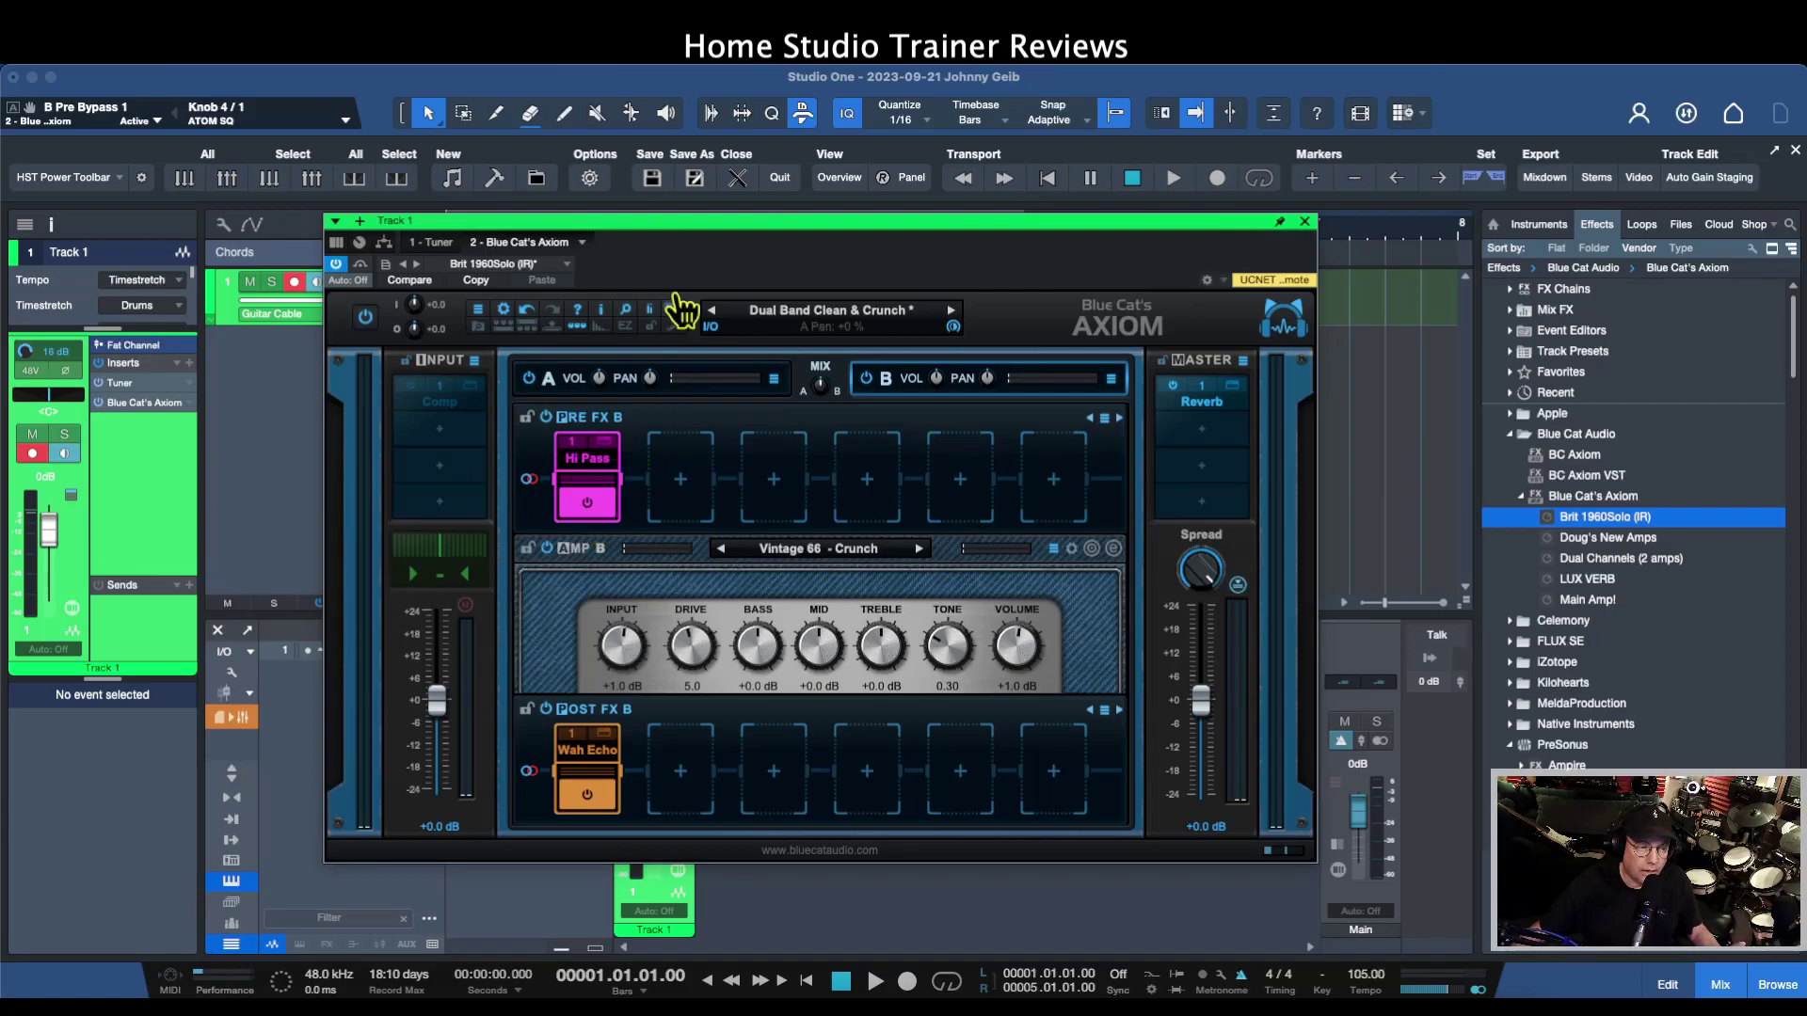
# Reposition the plug-in window and toggle the Wah Echo effect in Post FX B, leaving it bypassed
pyautogui.moveTo(683, 231); pyautogui.dragTo(559, 234)
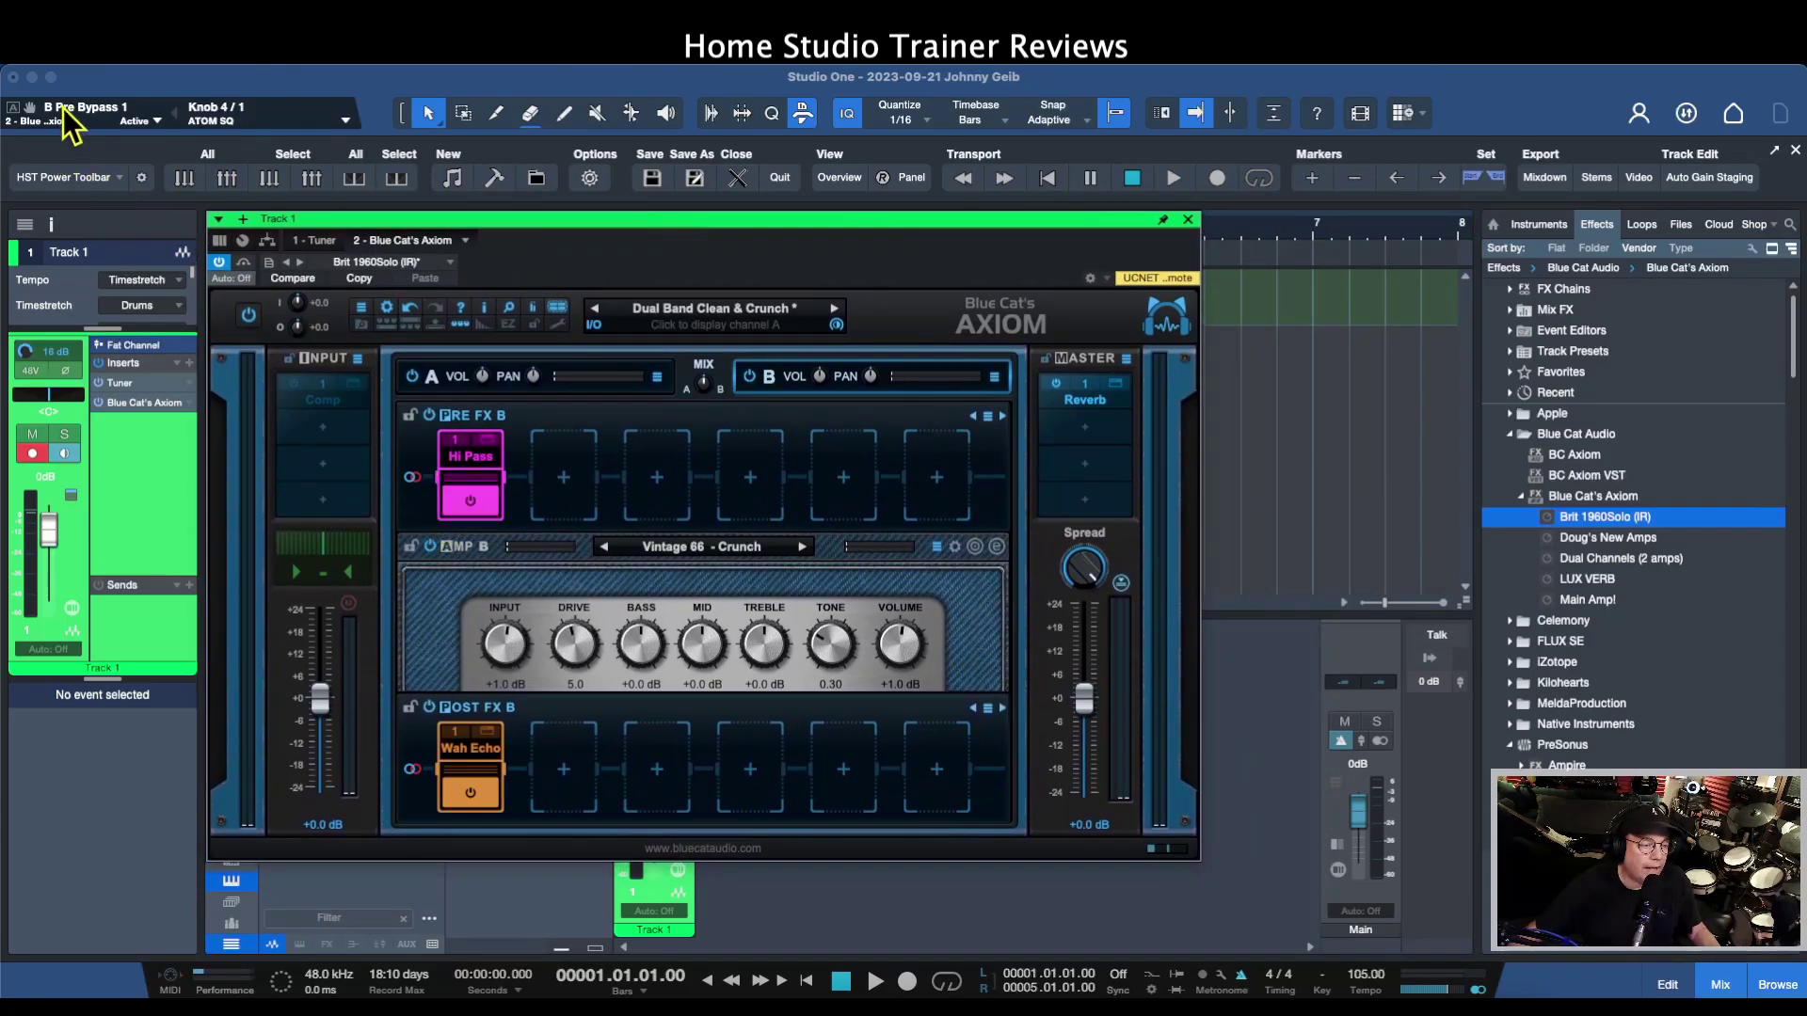
pyautogui.click(480, 804)
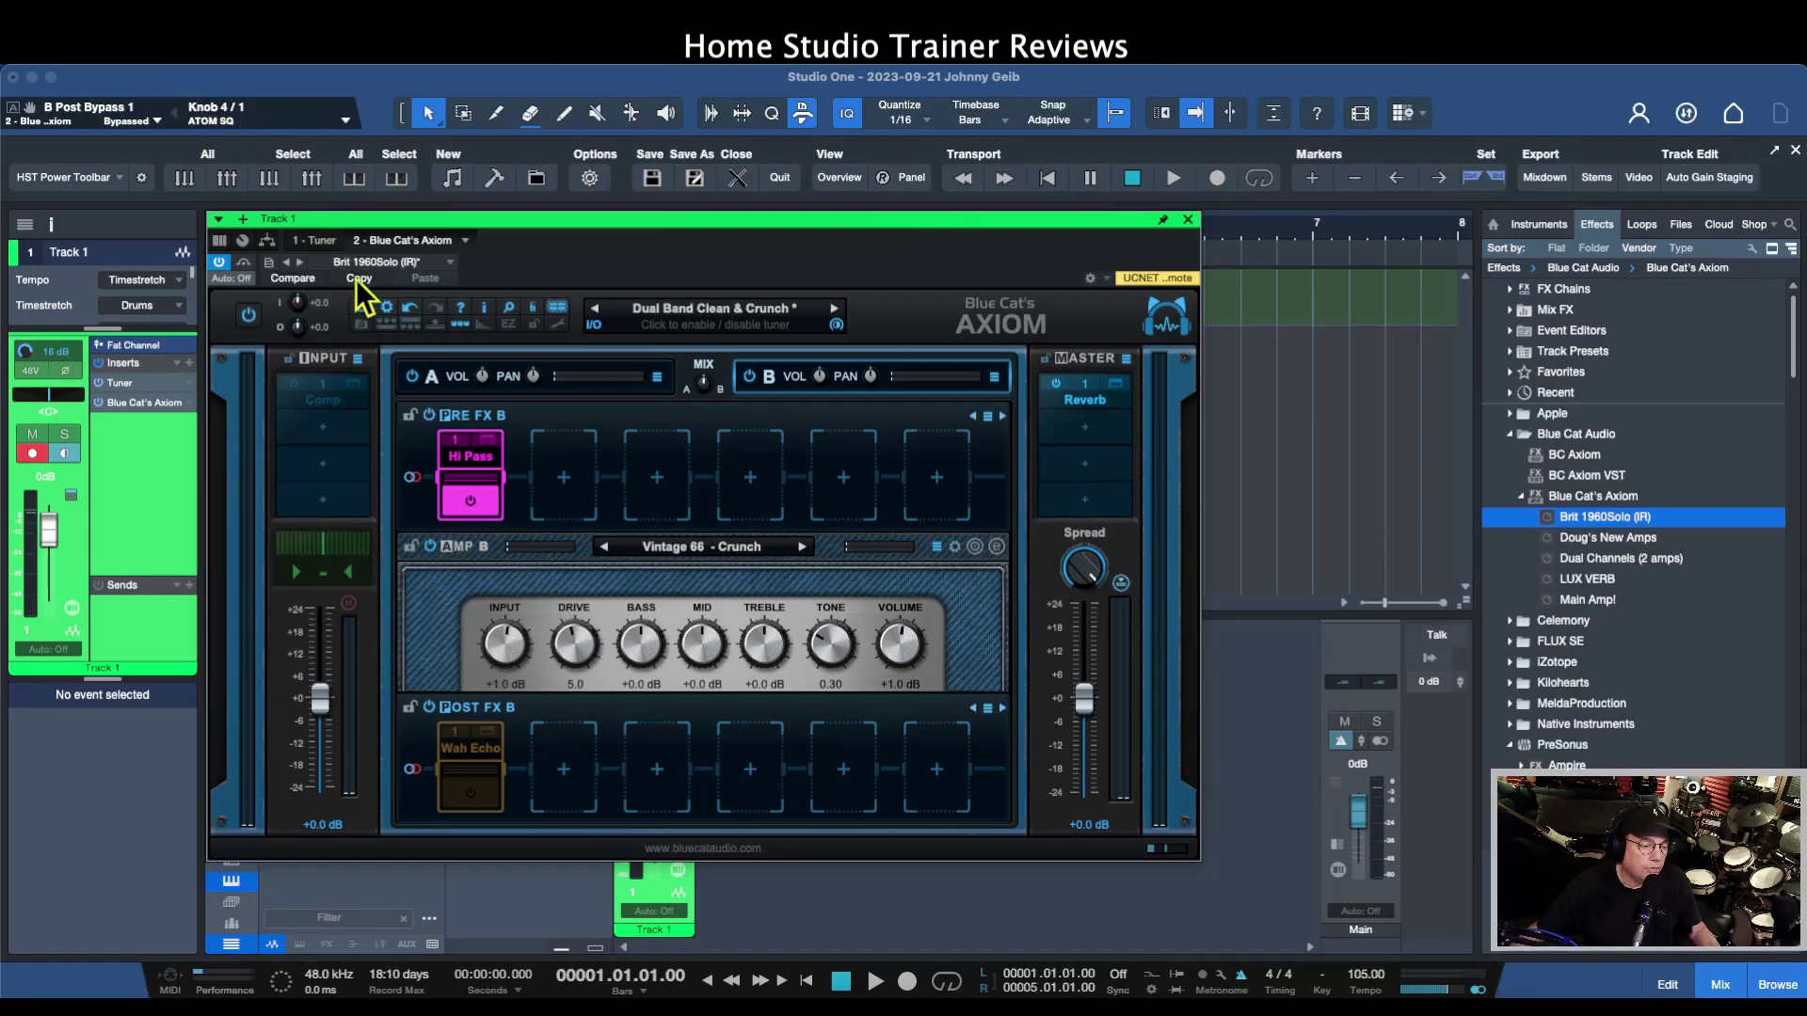
pyautogui.click(487, 802)
pyautogui.click(487, 802)
pyautogui.click(486, 805)
pyautogui.click(486, 804)
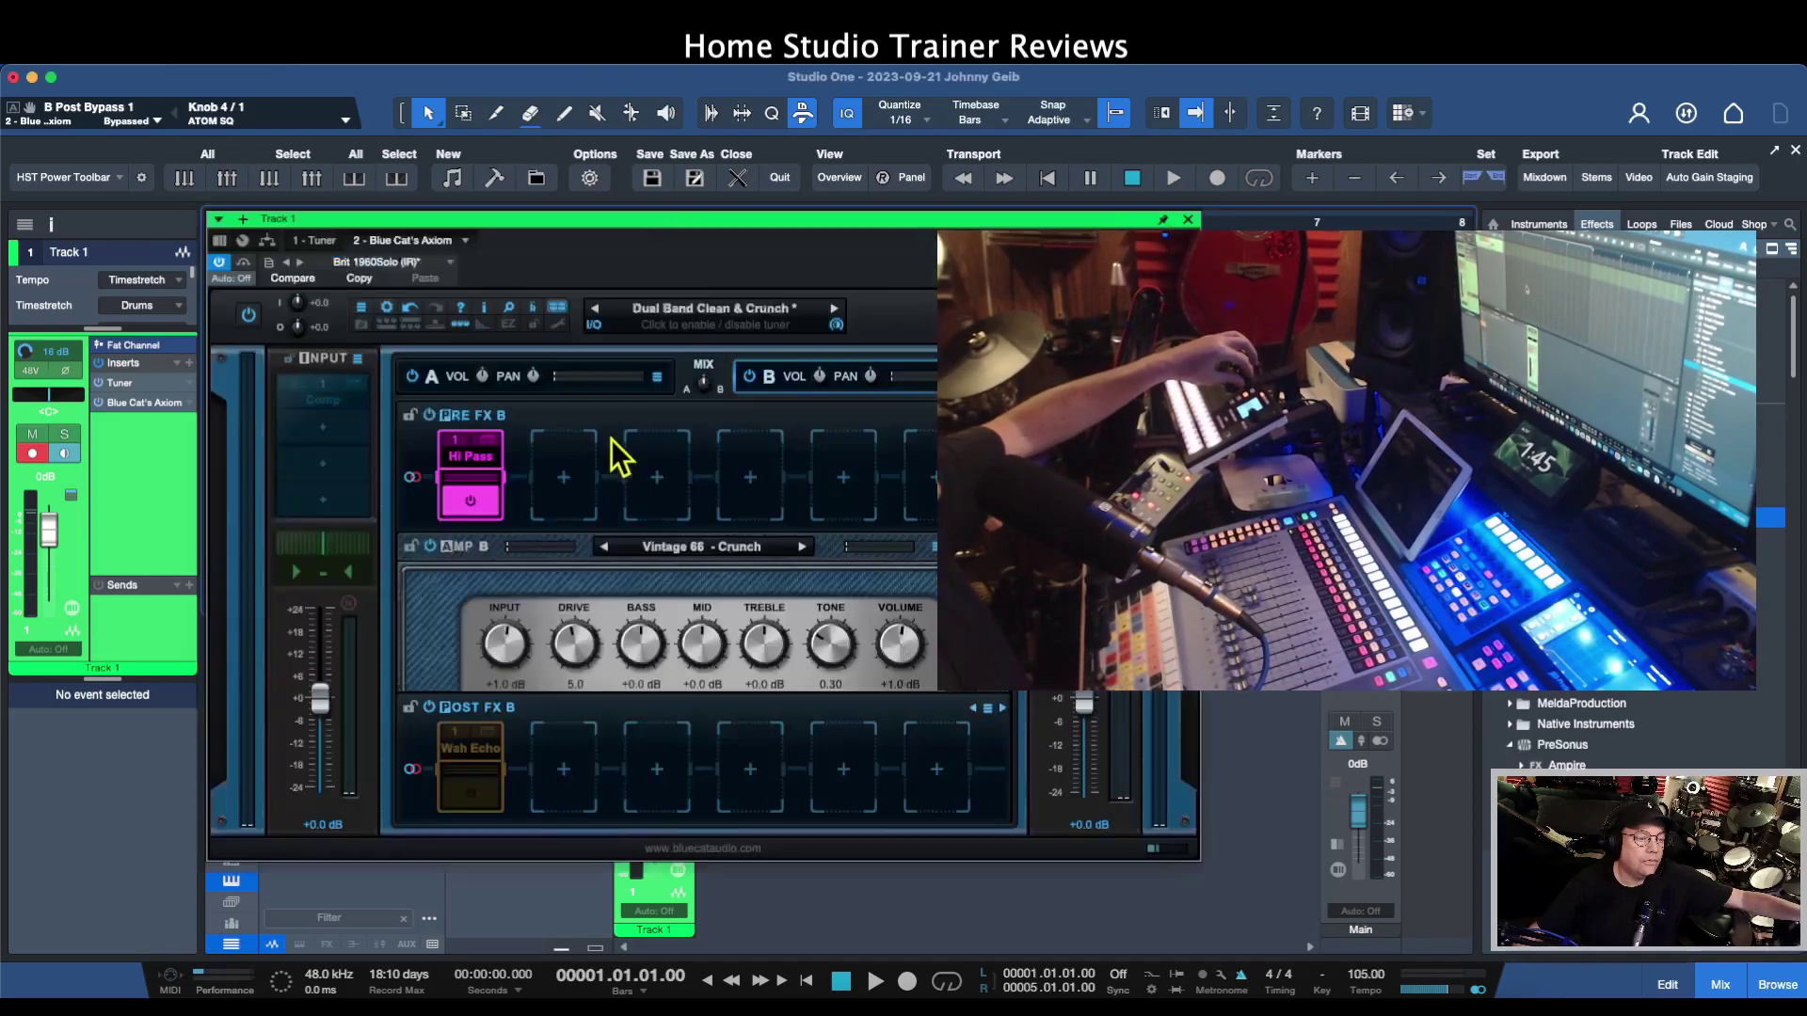
# Link the Hi Pass effect's B Pre Bypass 1 parameter to Knob 4 of the ATOM SQ controller
pyautogui.click(475, 516)
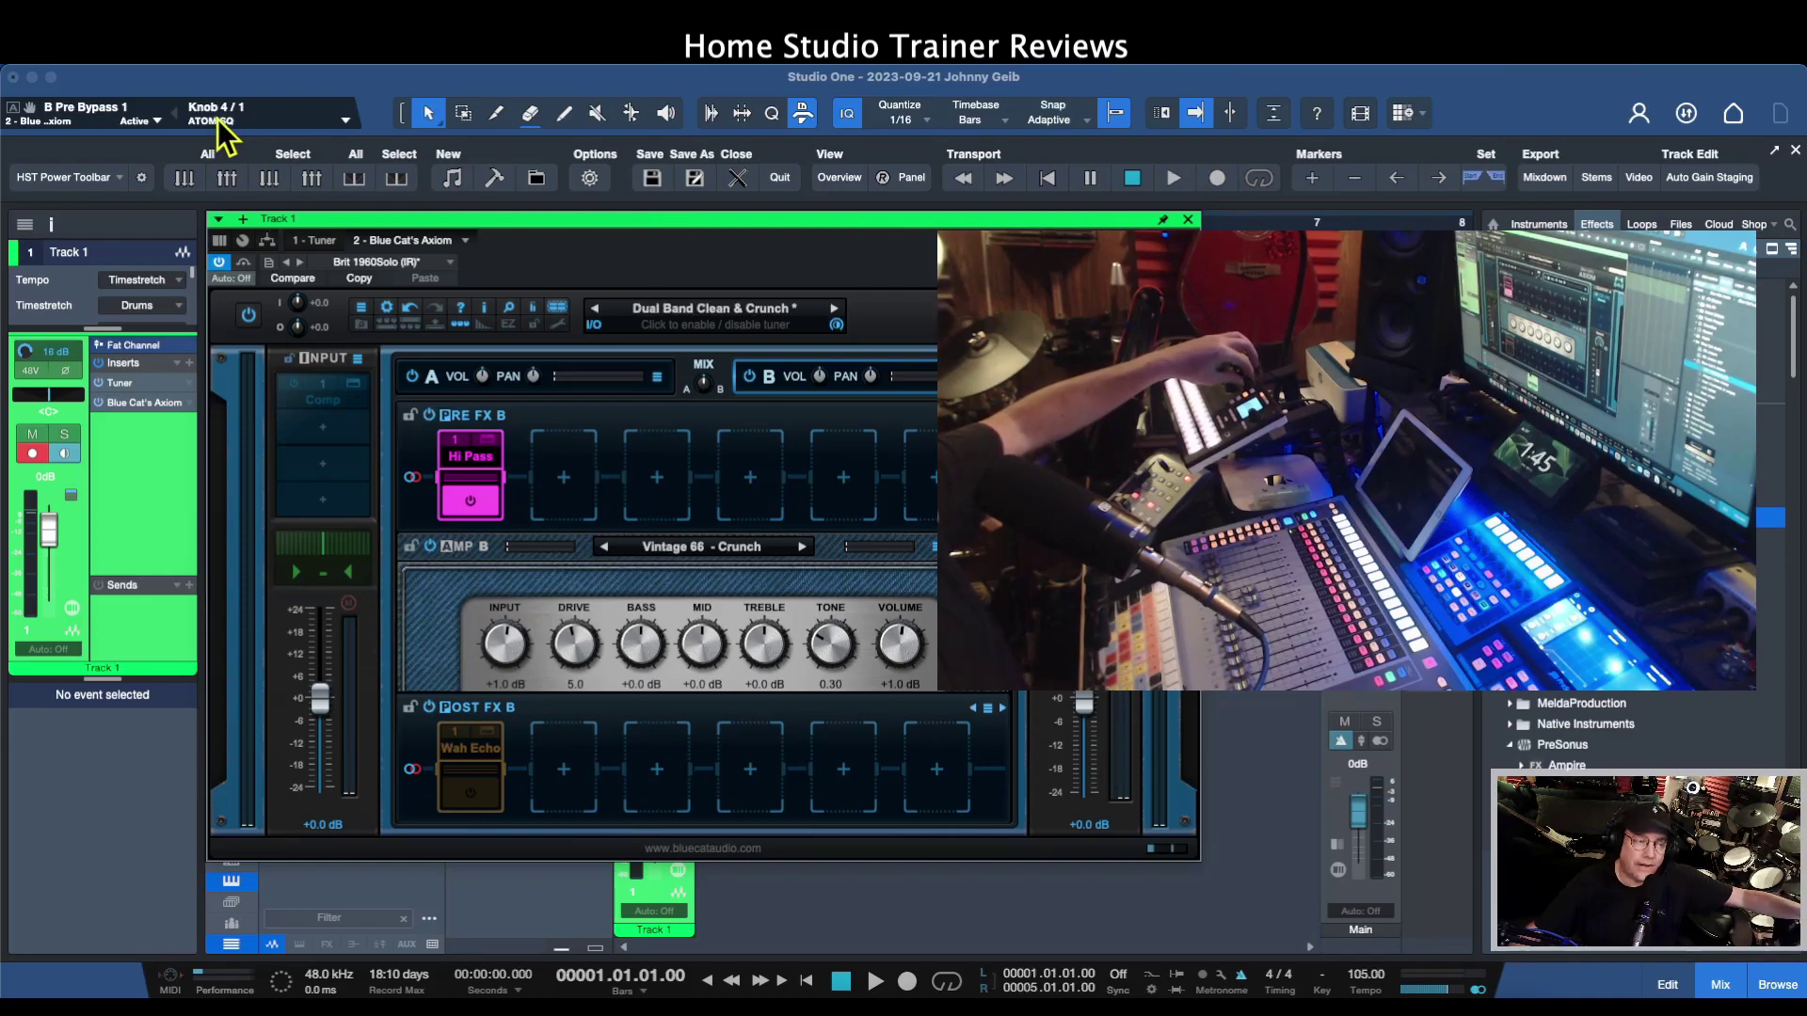
pyautogui.click(180, 116)
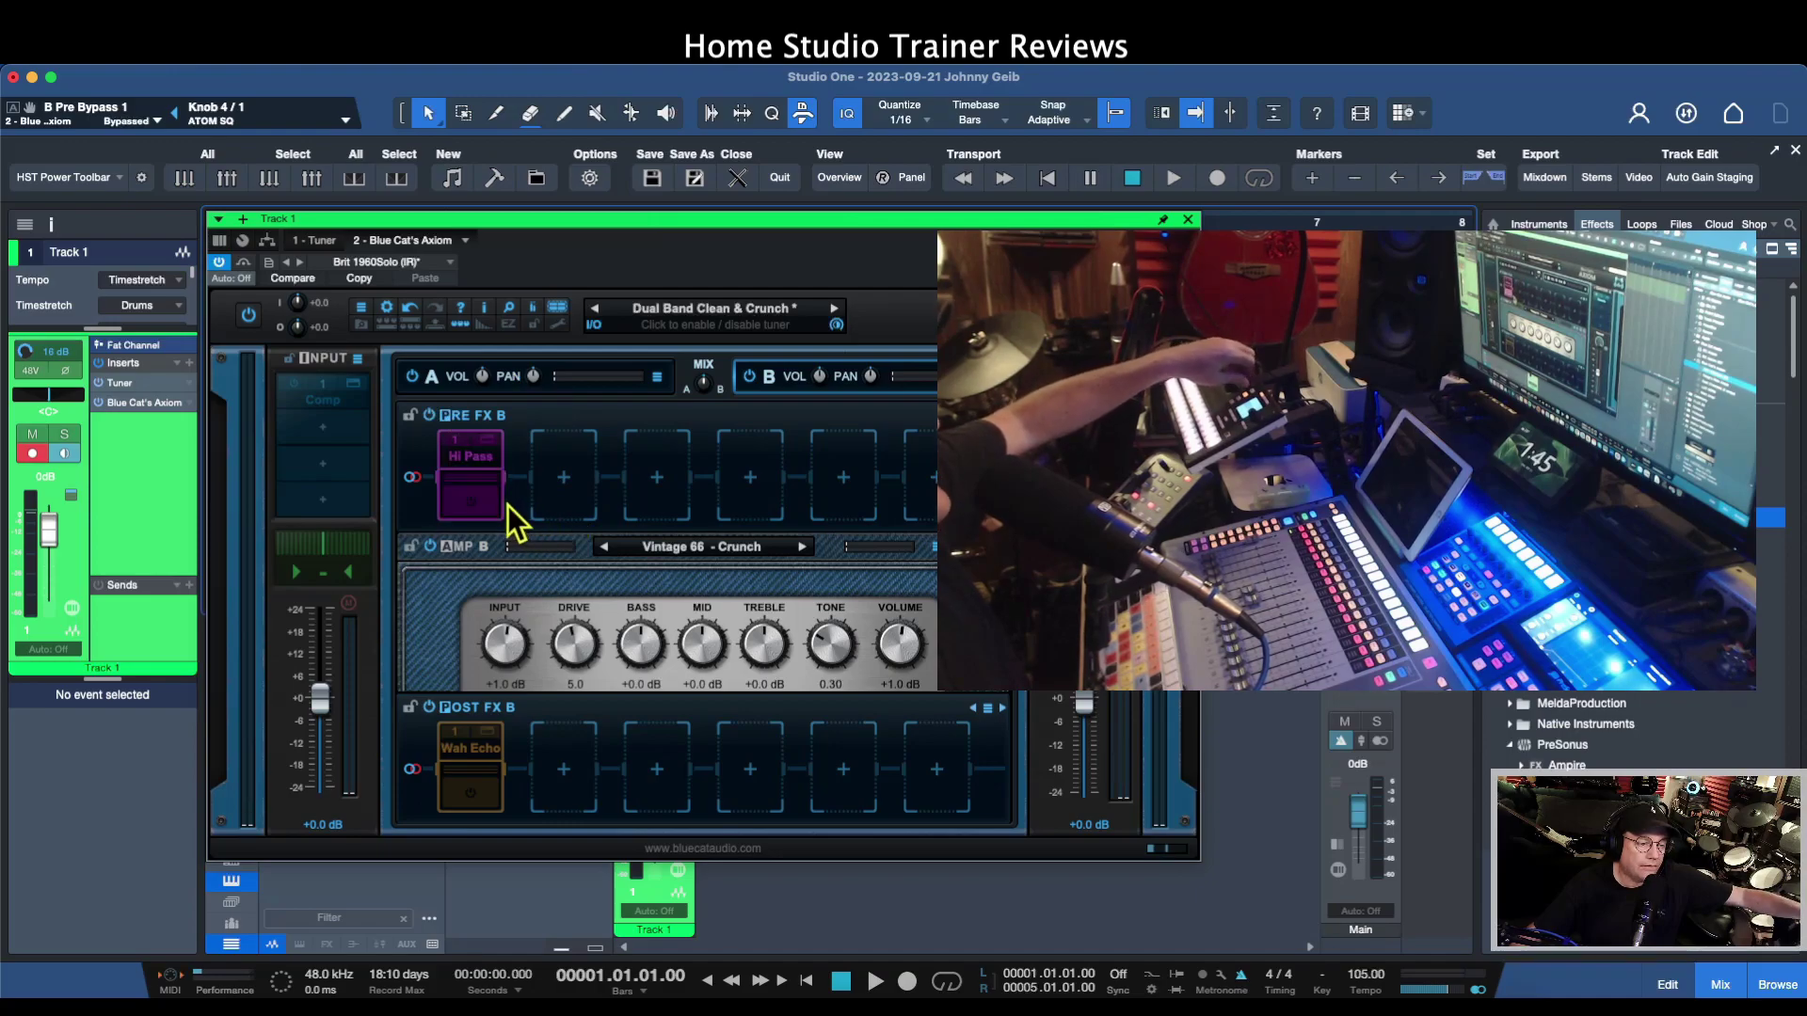
# Test the linked Hi Pass bypass by switching it on and off repeatedly, leaving the effect active
pyautogui.click(487, 516)
pyautogui.click(487, 516)
pyautogui.click(486, 515)
pyautogui.click(486, 516)
pyautogui.click(487, 516)
pyautogui.click(487, 516)
pyautogui.click(486, 516)
pyautogui.click(486, 516)
pyautogui.click(486, 515)
pyautogui.click(487, 516)
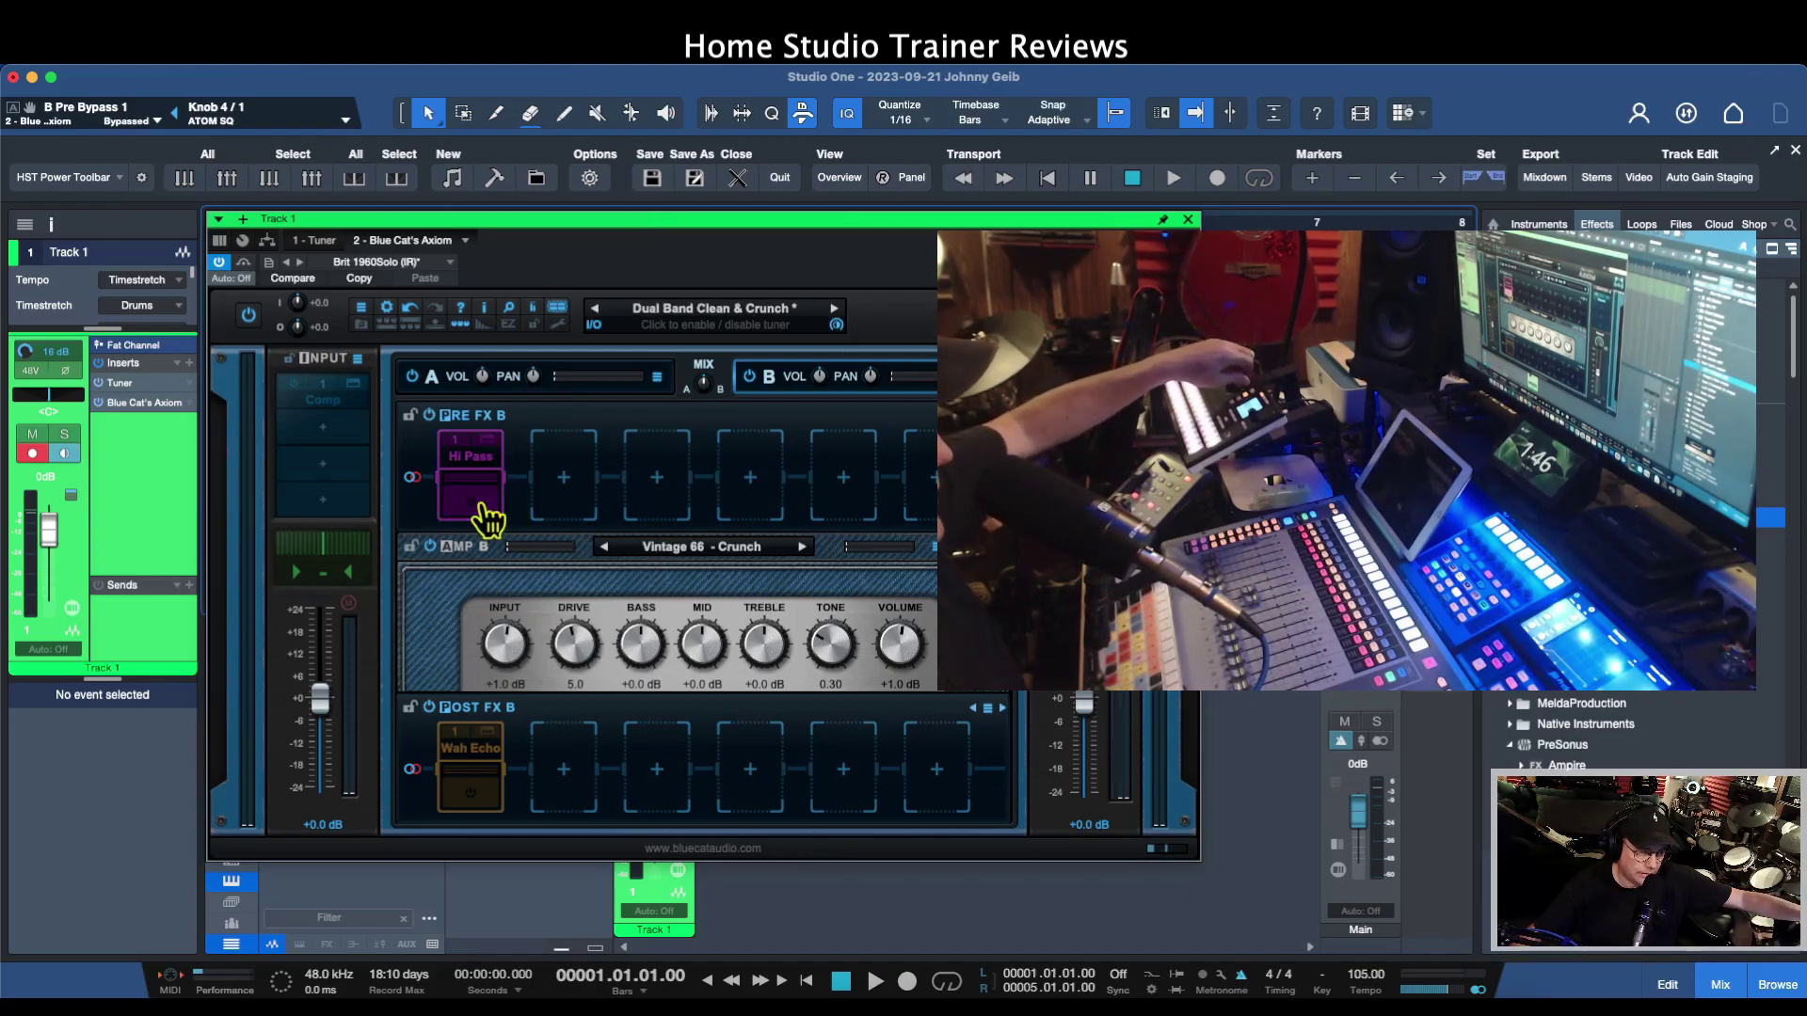
pyautogui.click(488, 514)
pyautogui.click(494, 507)
pyautogui.click(495, 508)
pyautogui.click(494, 507)
pyautogui.click(494, 507)
pyautogui.click(494, 507)
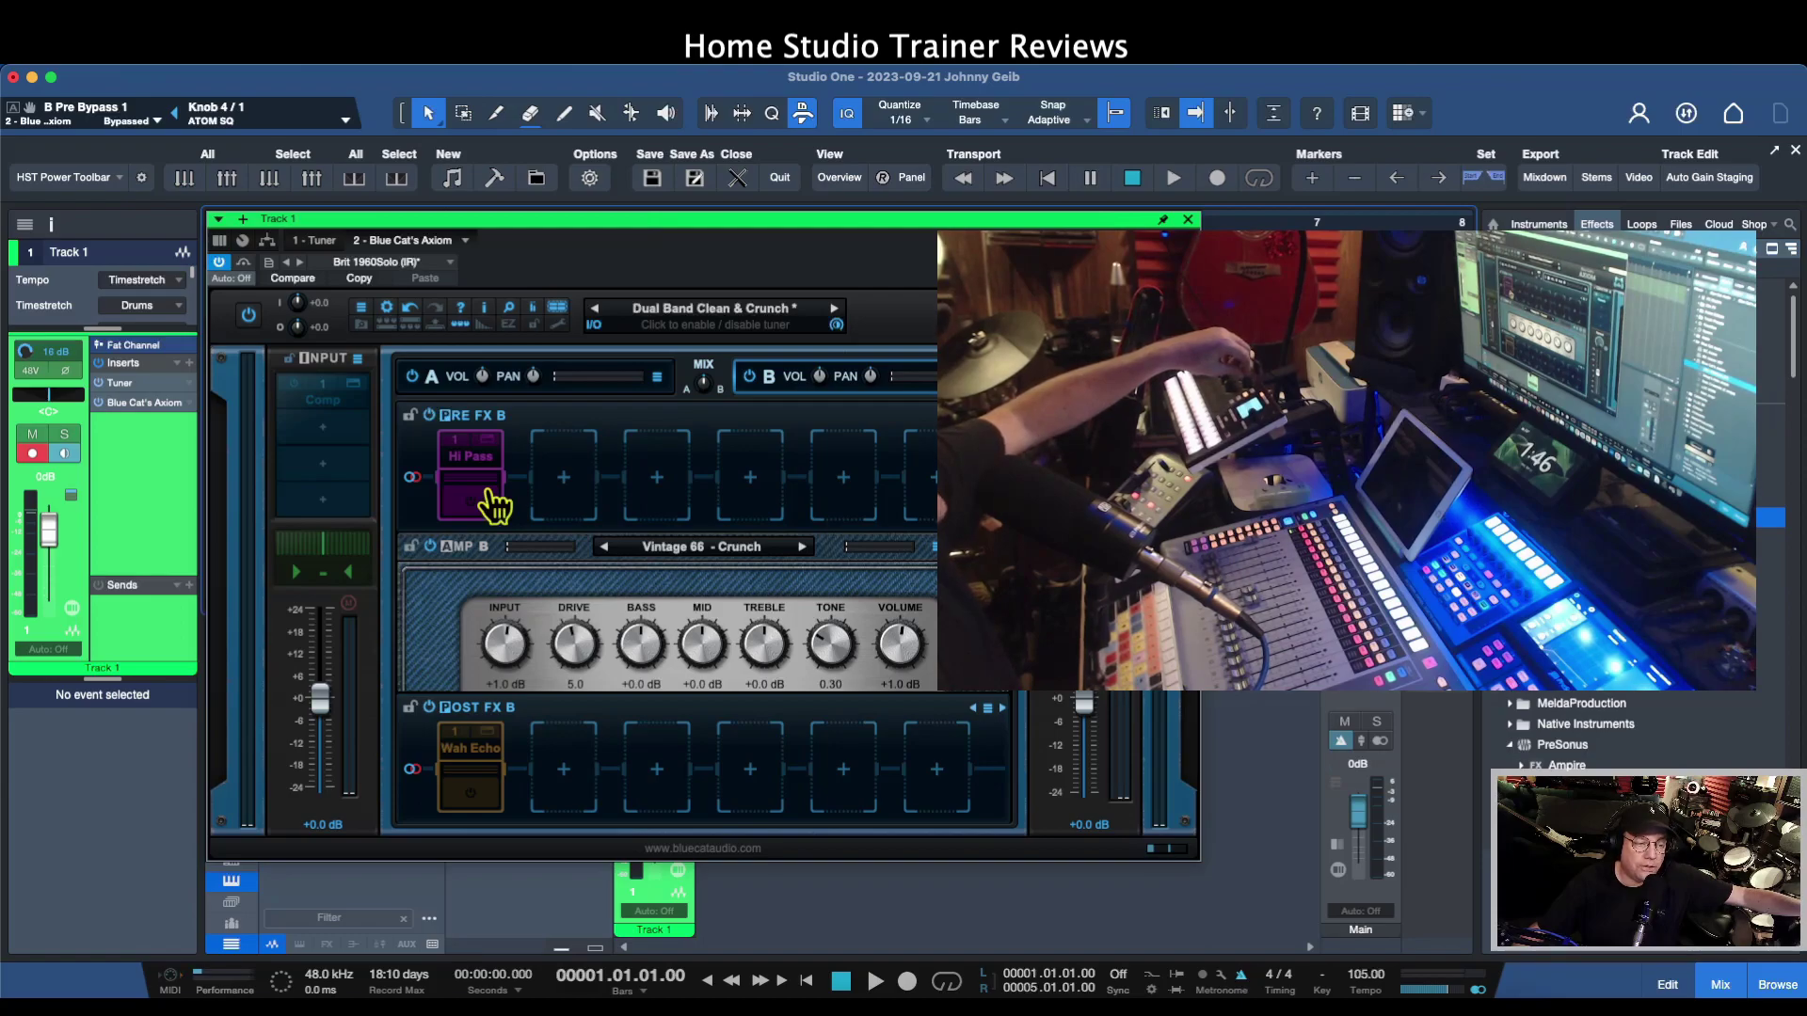
pyautogui.click(494, 507)
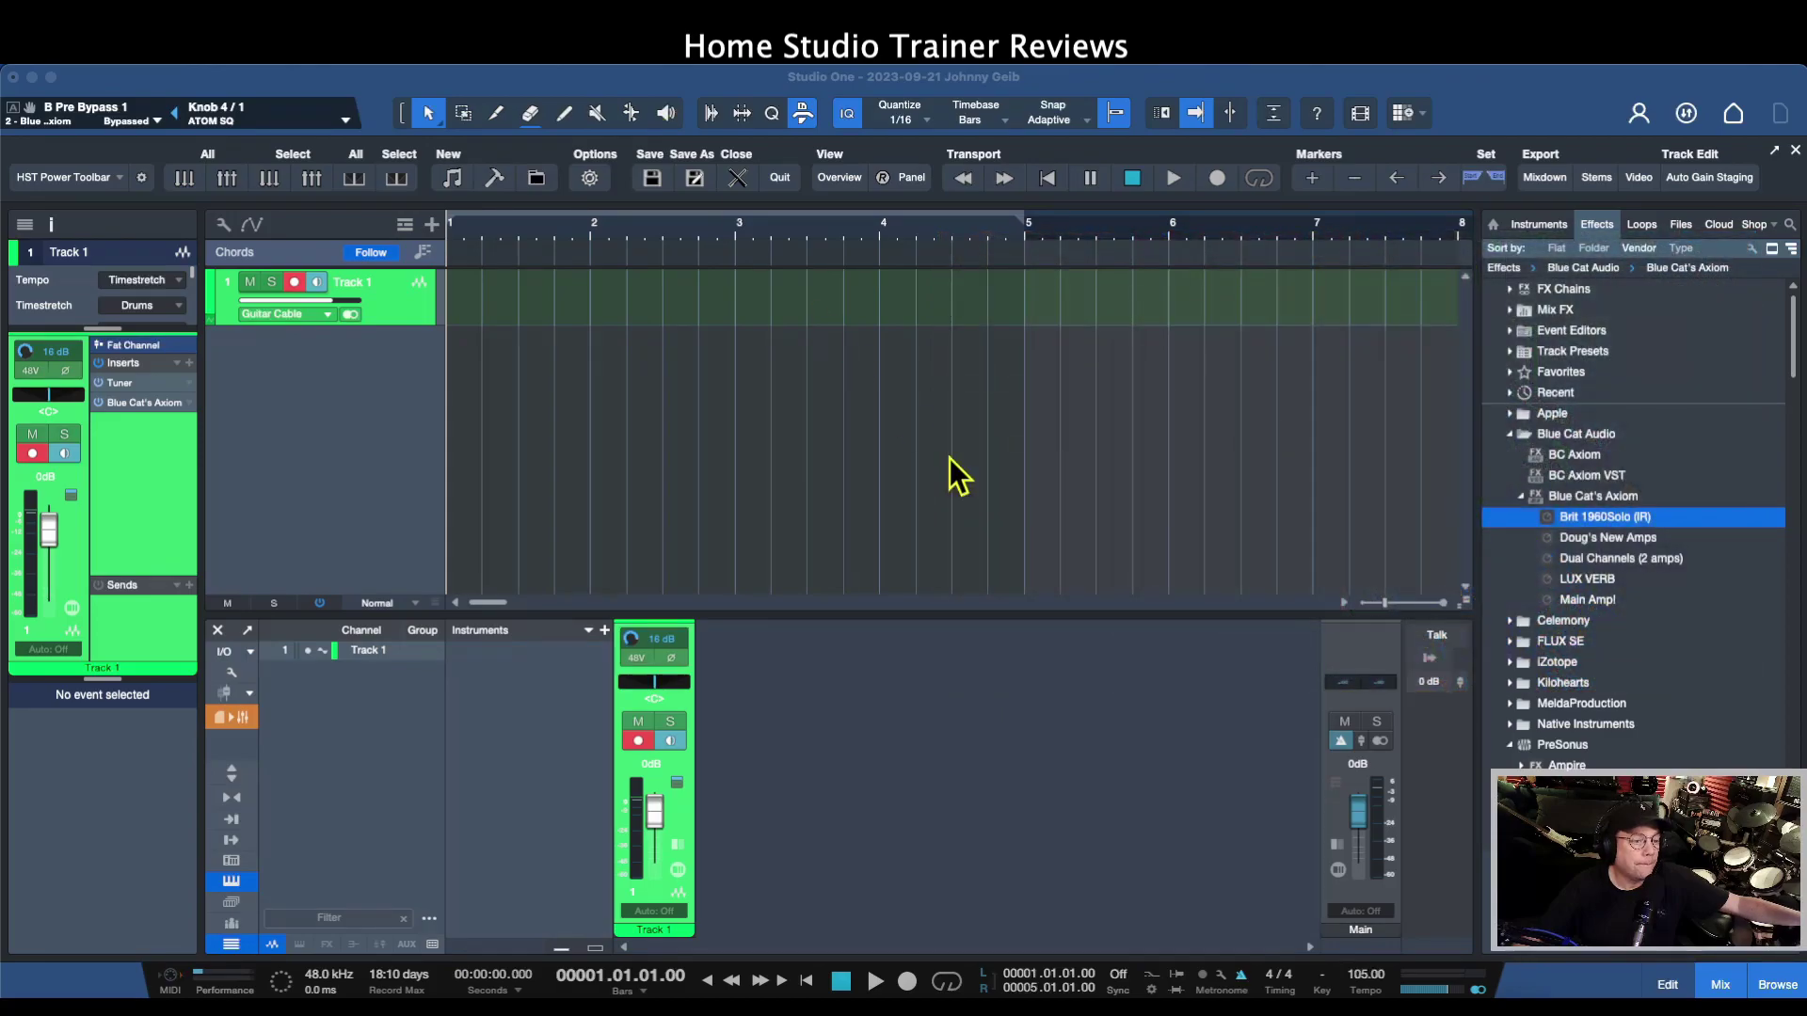
# Bring the Axiom plug-in window back into view and reposition it slightly lower over the arrangement
pyautogui.click(896, 409)
pyautogui.click(482, 441)
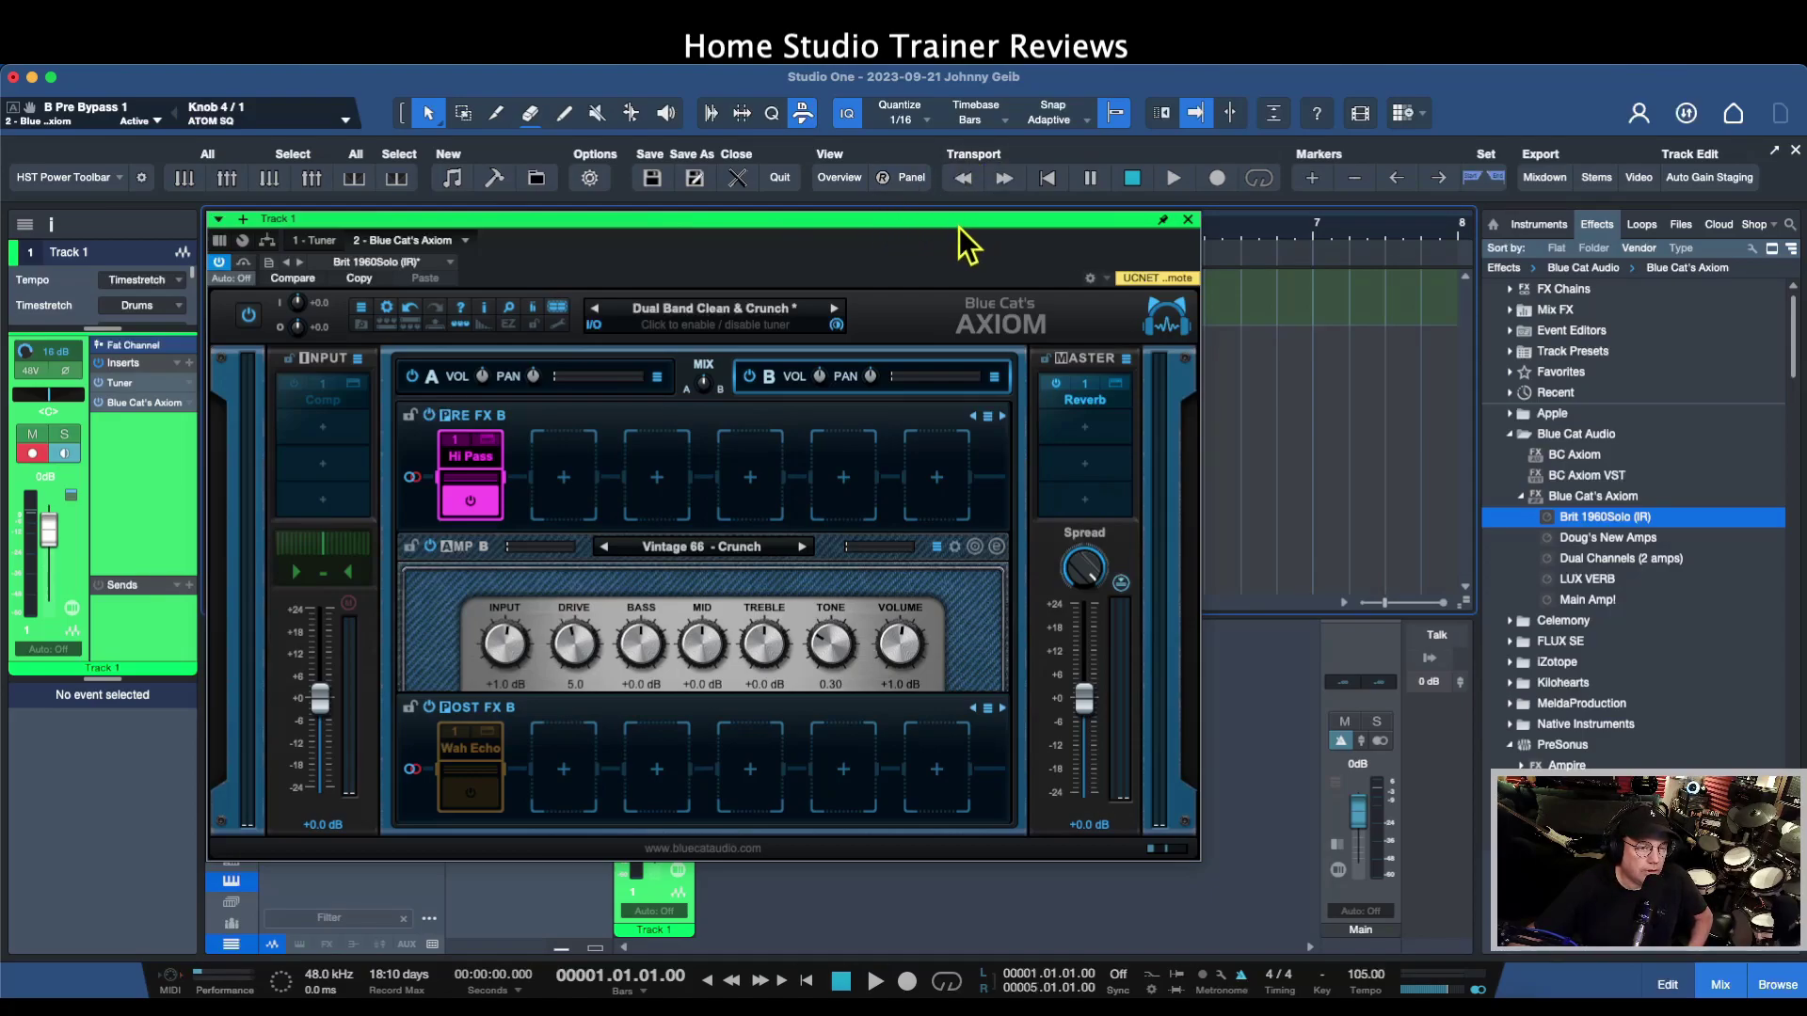
pyautogui.moveTo(901, 246); pyautogui.dragTo(1025, 289)
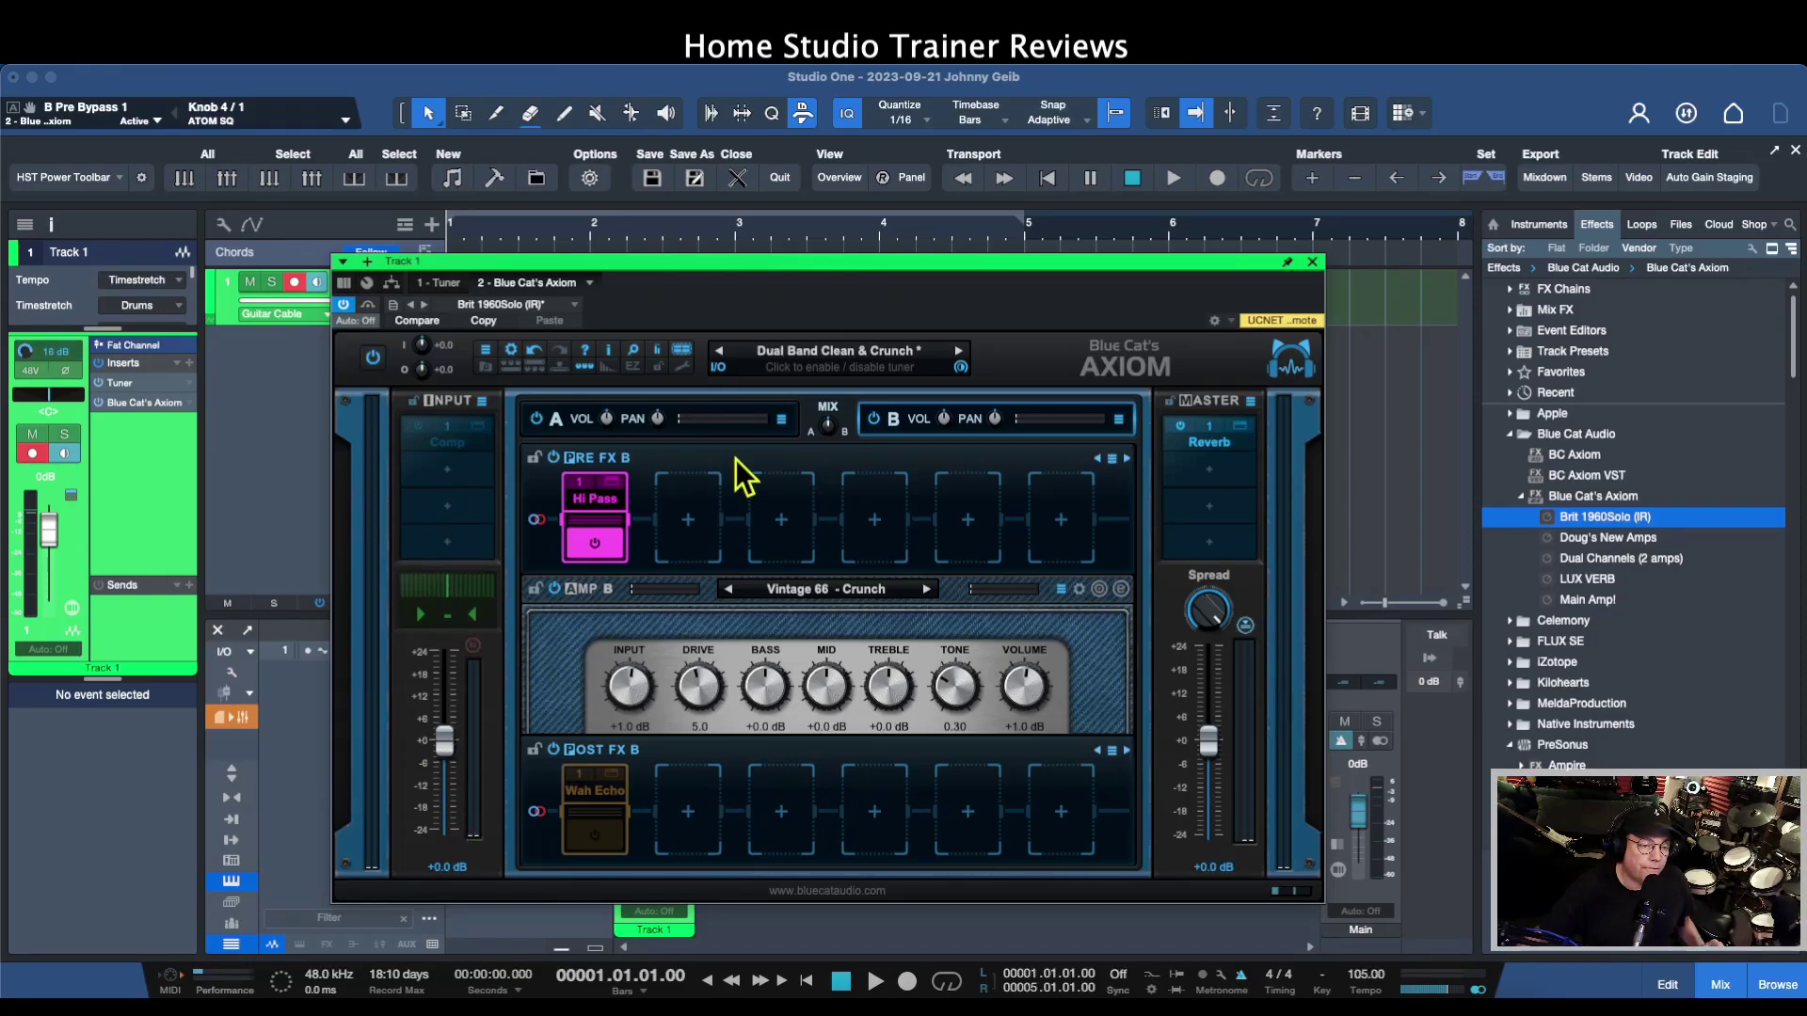
# Enable the Comp effect in the Input section and load the built-in EQ into the second input slot
pyautogui.click(450, 447)
pyautogui.click(420, 435)
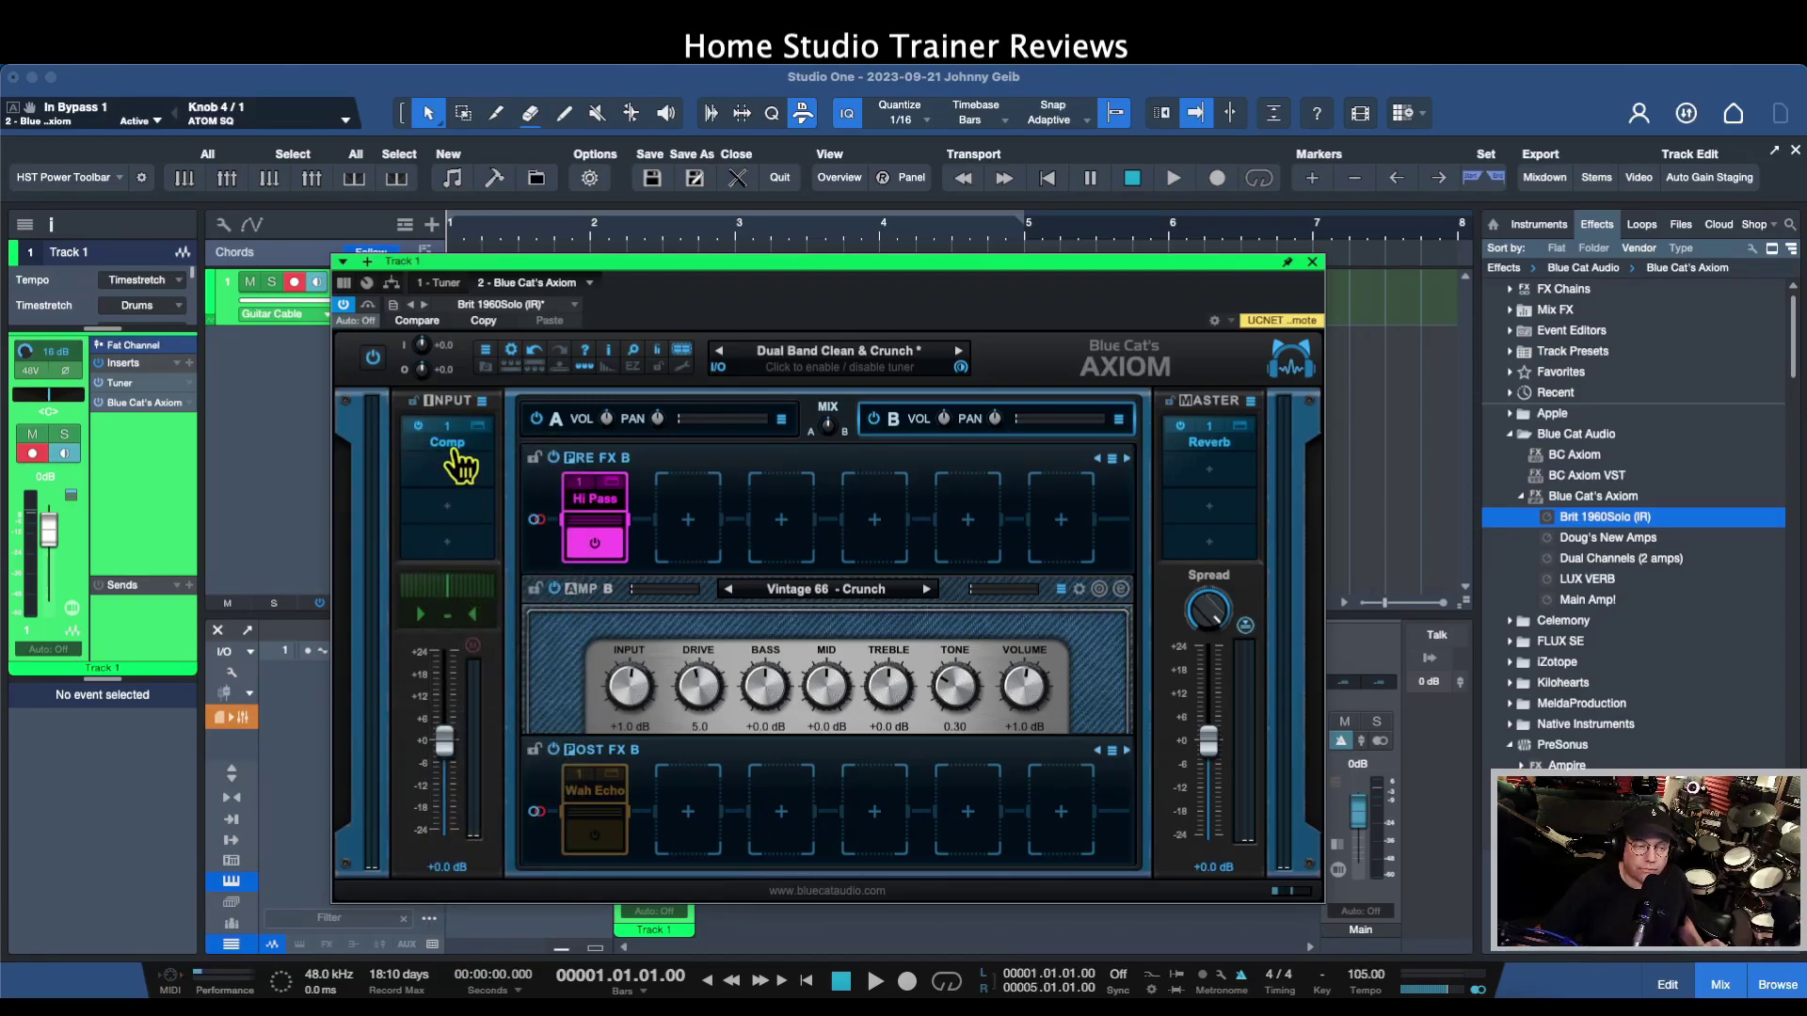
pyautogui.click(444, 476)
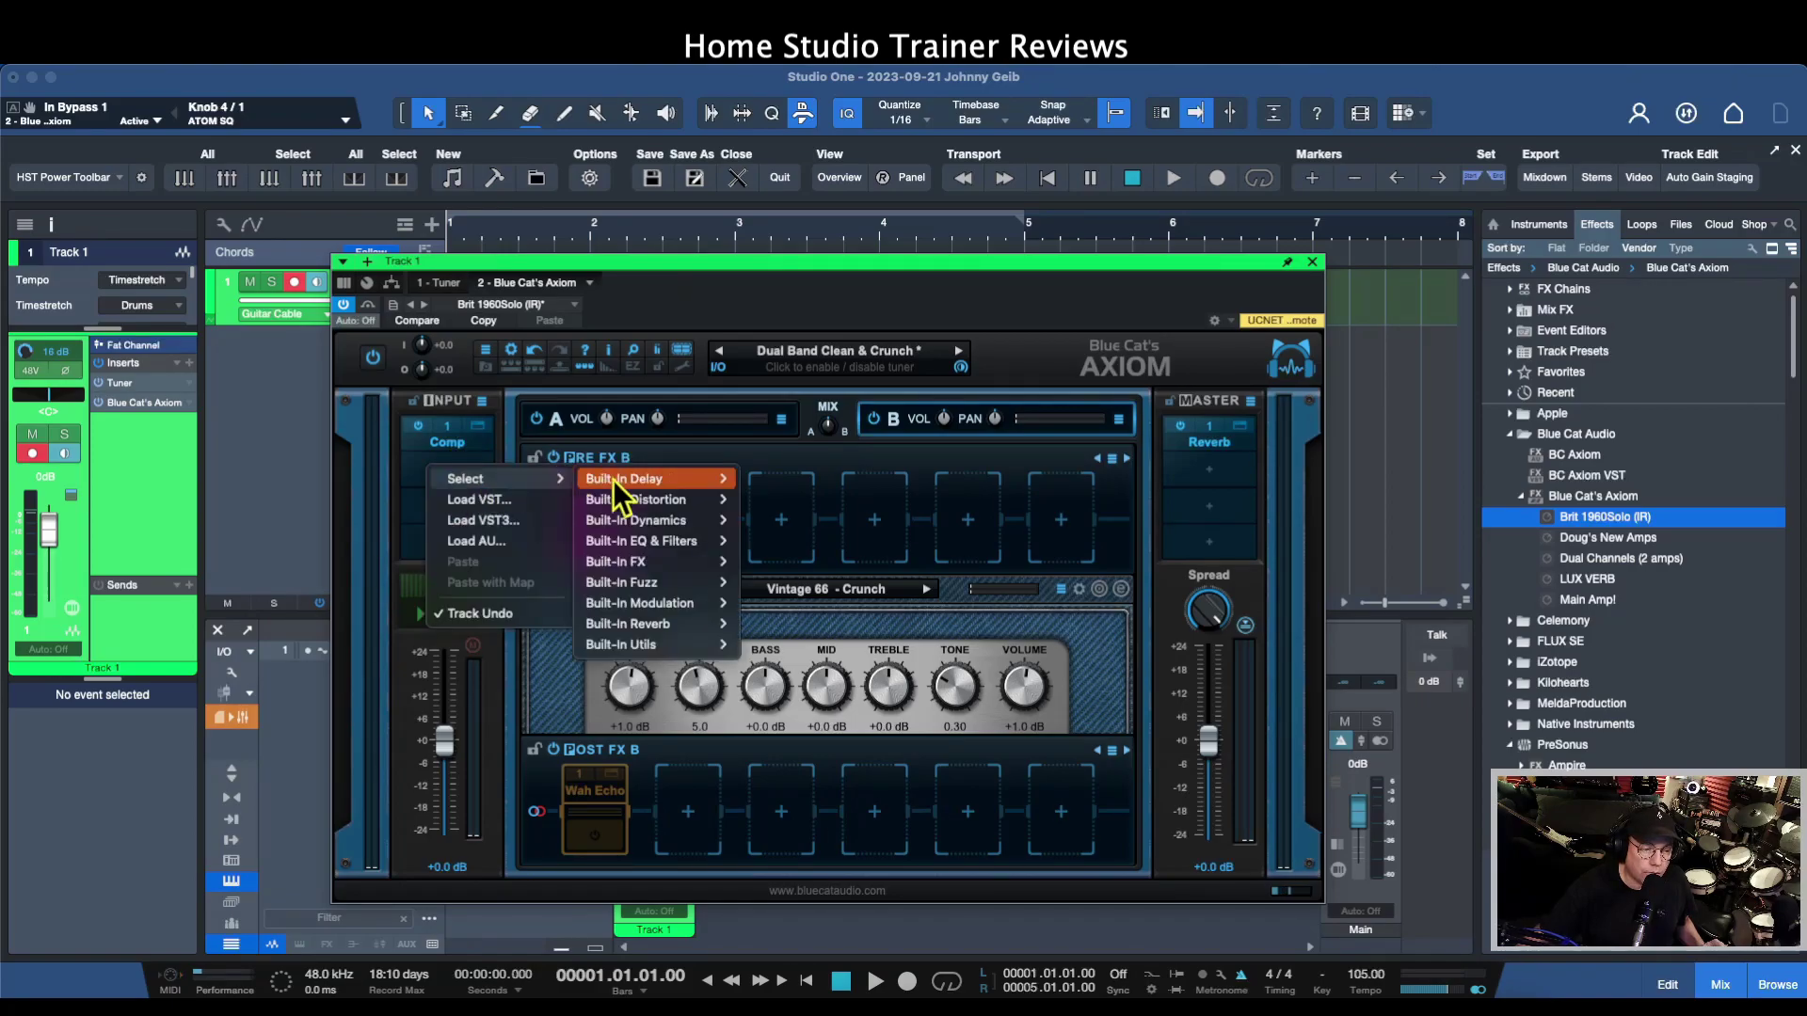
pyautogui.moveTo(668, 542)
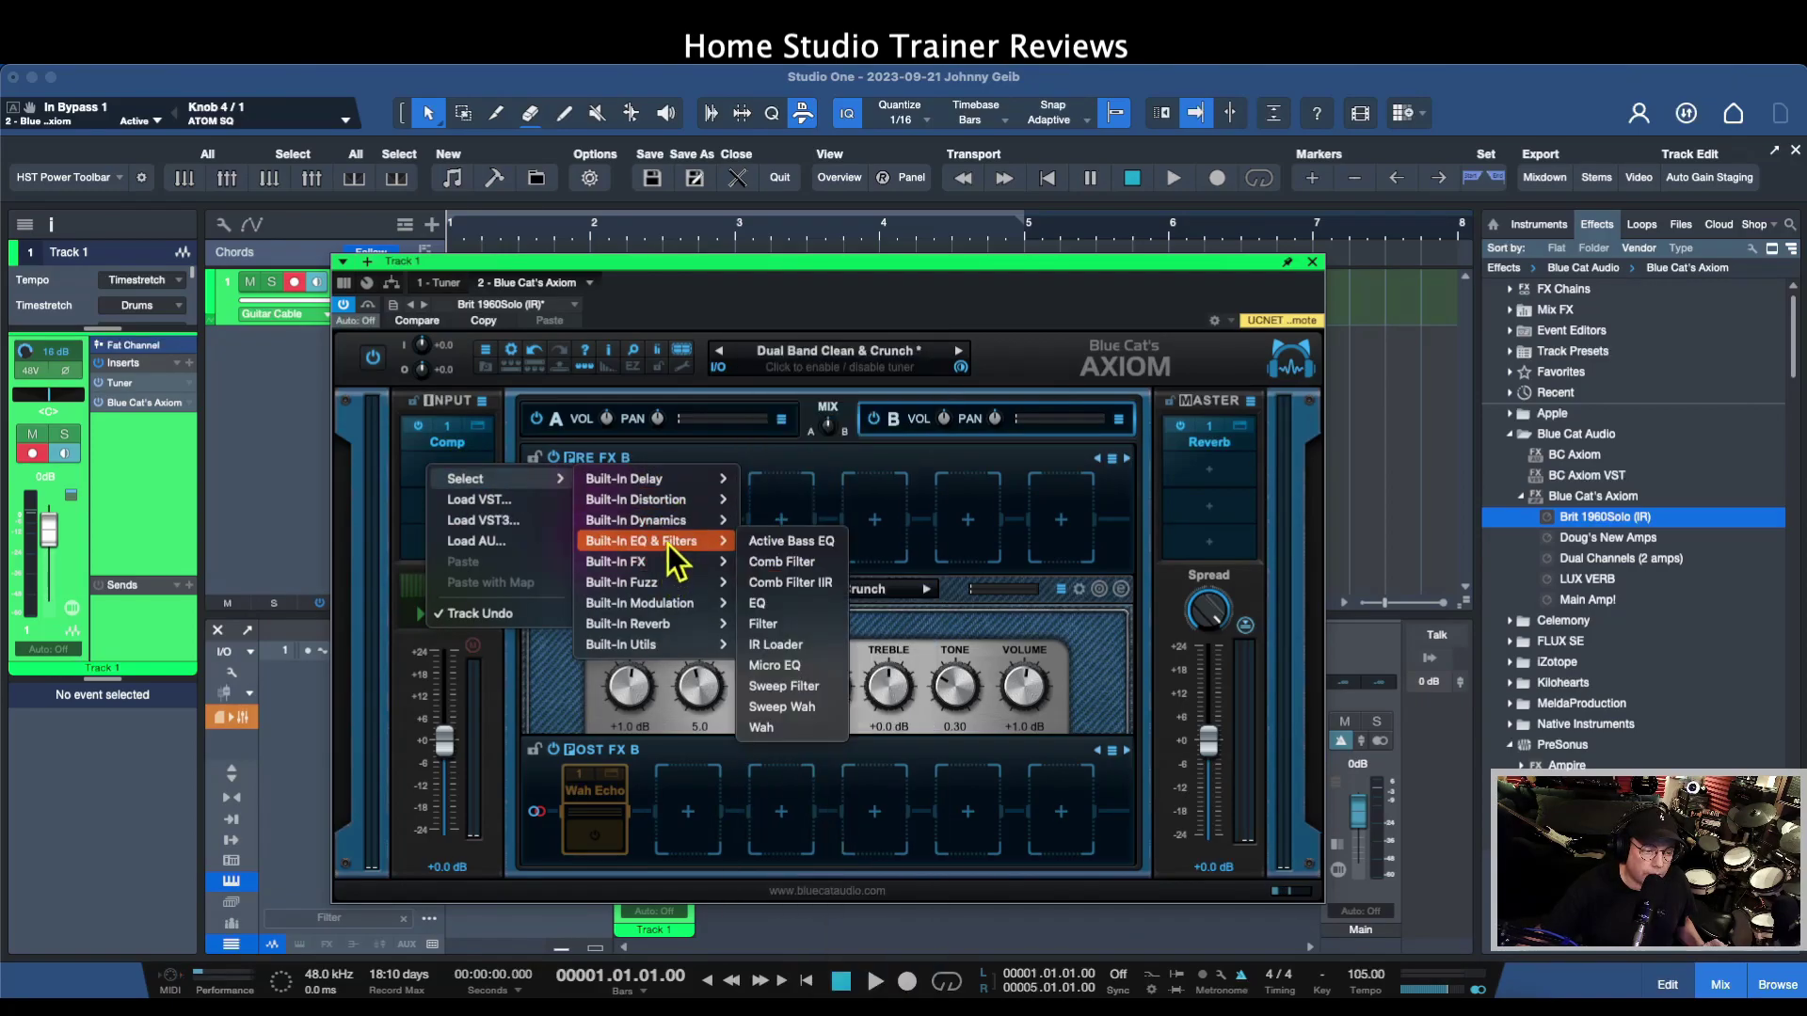
pyautogui.click(770, 606)
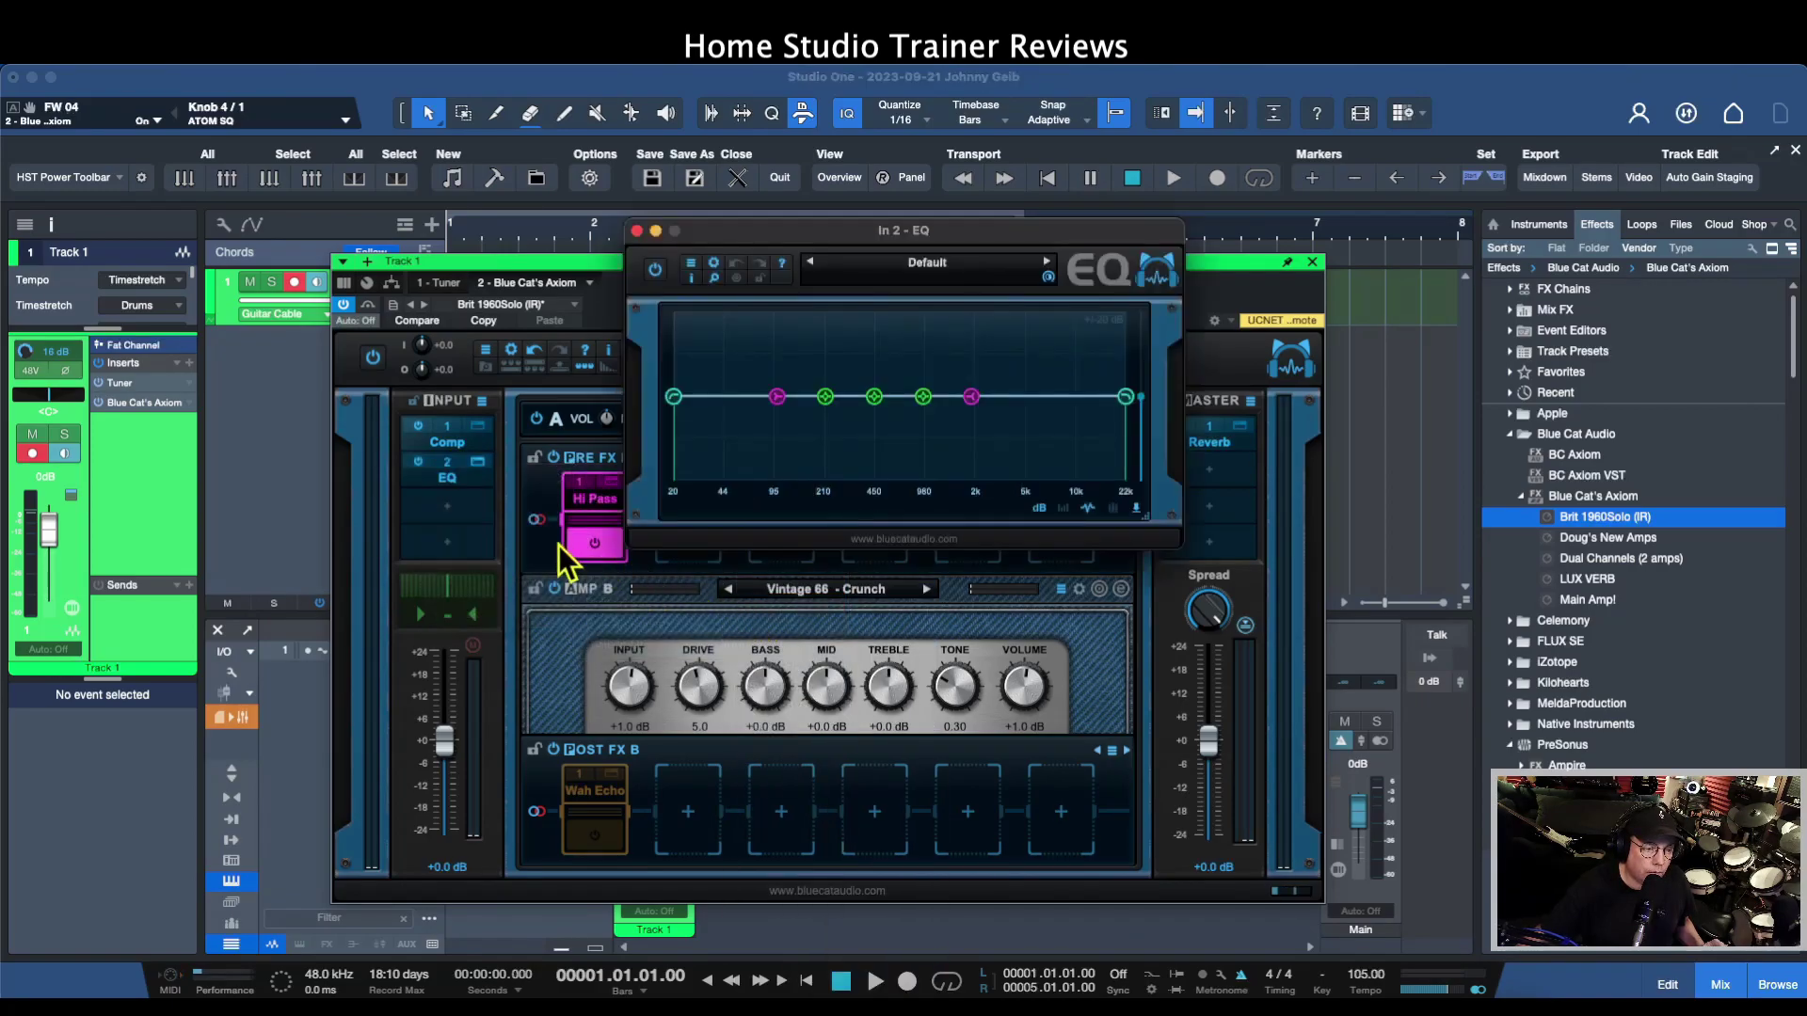
# Close the input EQ window and briefly view the editors of the Comp and EQ effects in the Input section
pyautogui.click(636, 231)
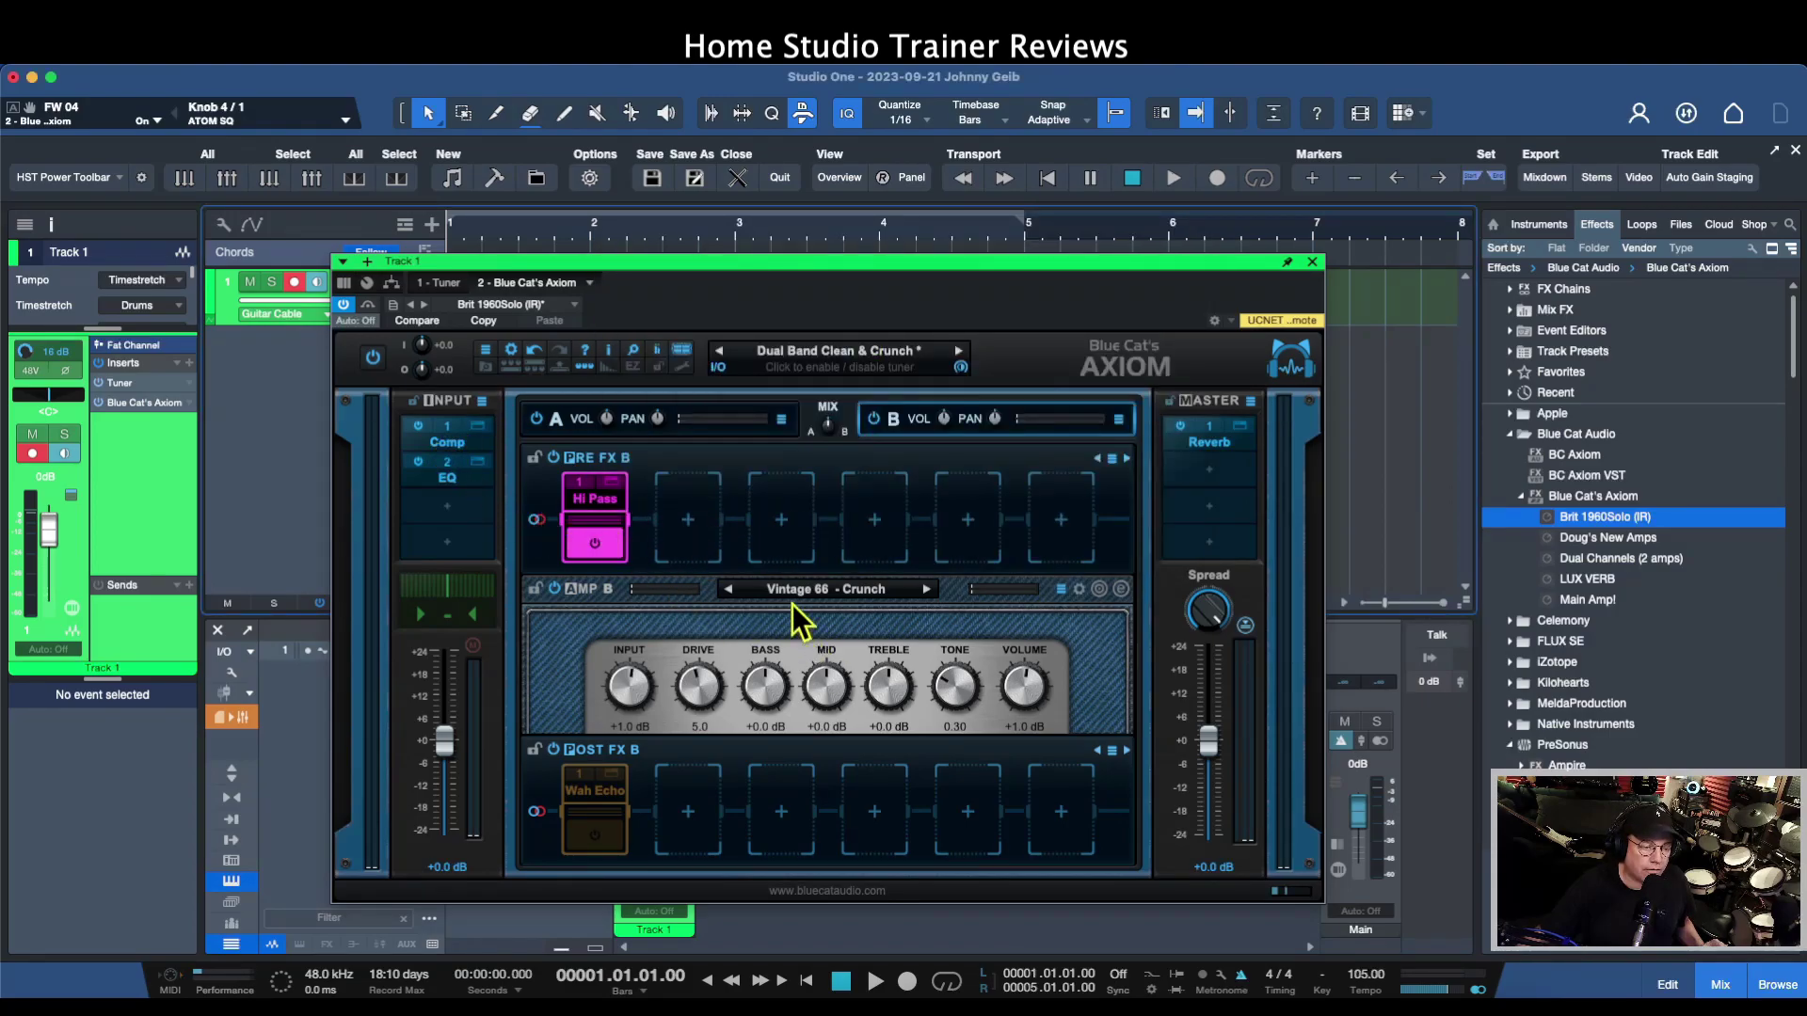
pyautogui.click(478, 428)
pyautogui.click(479, 428)
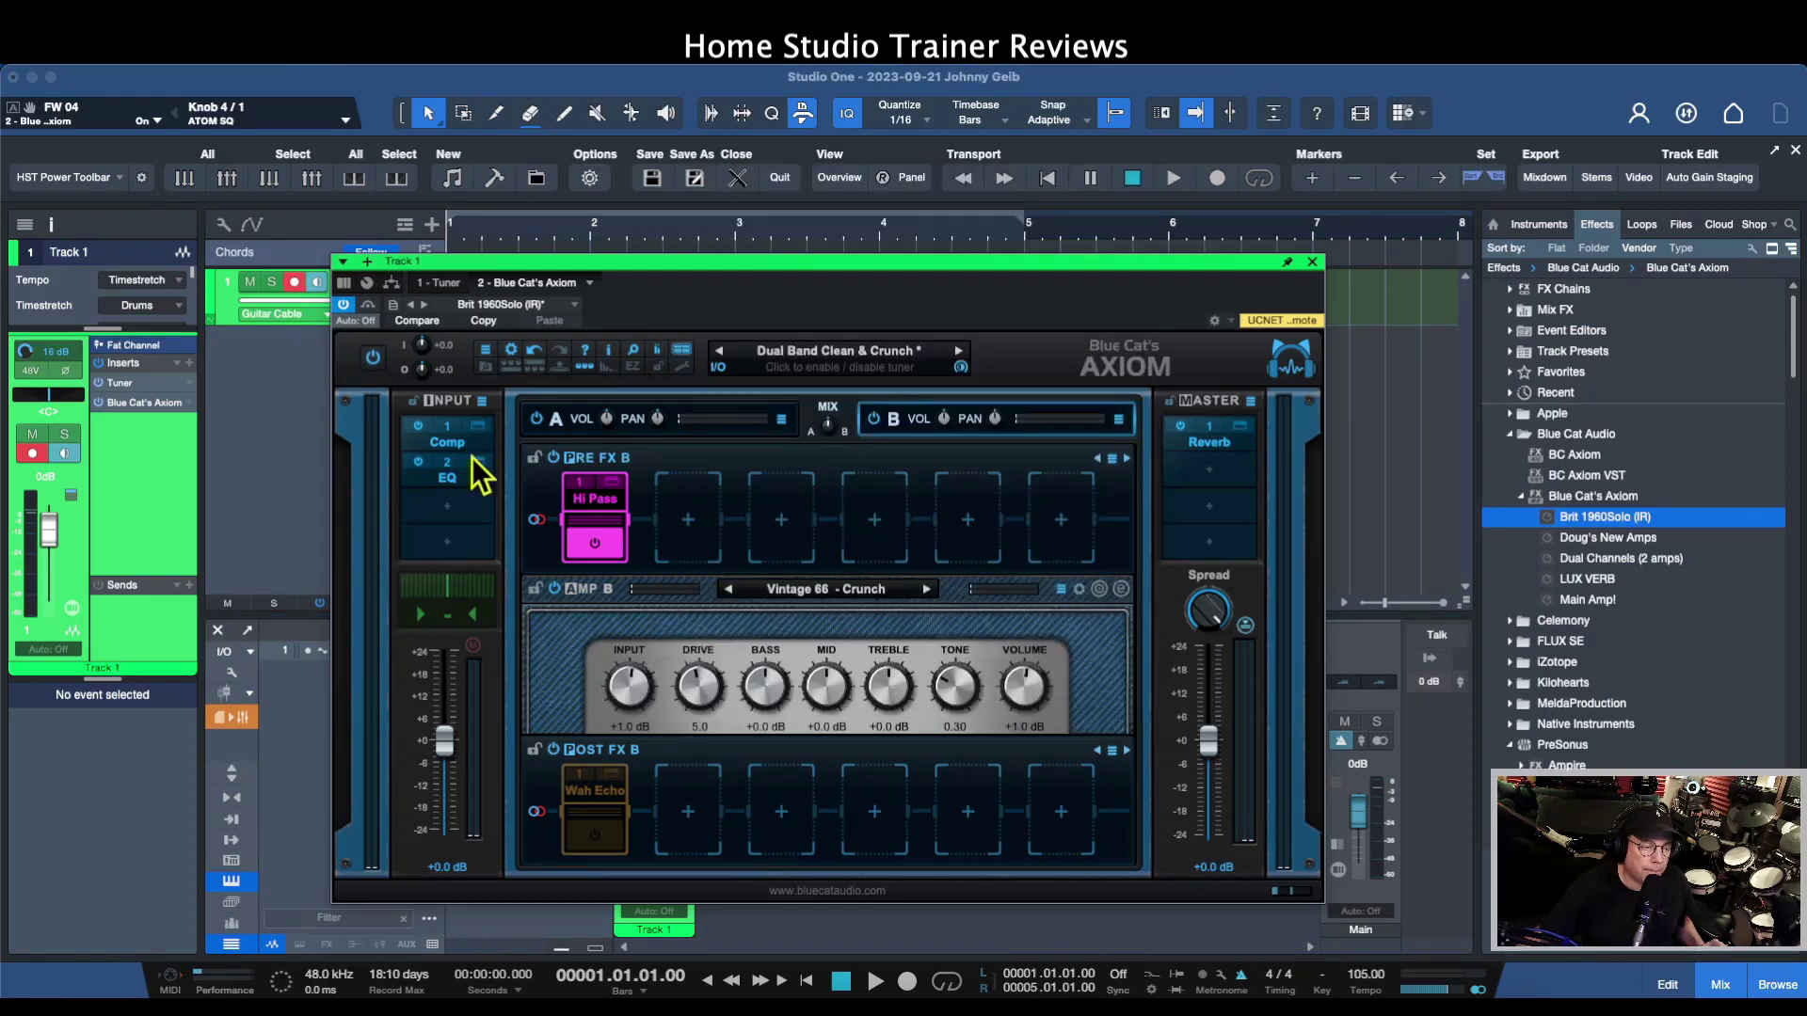
pyautogui.click(478, 462)
pyautogui.click(478, 463)
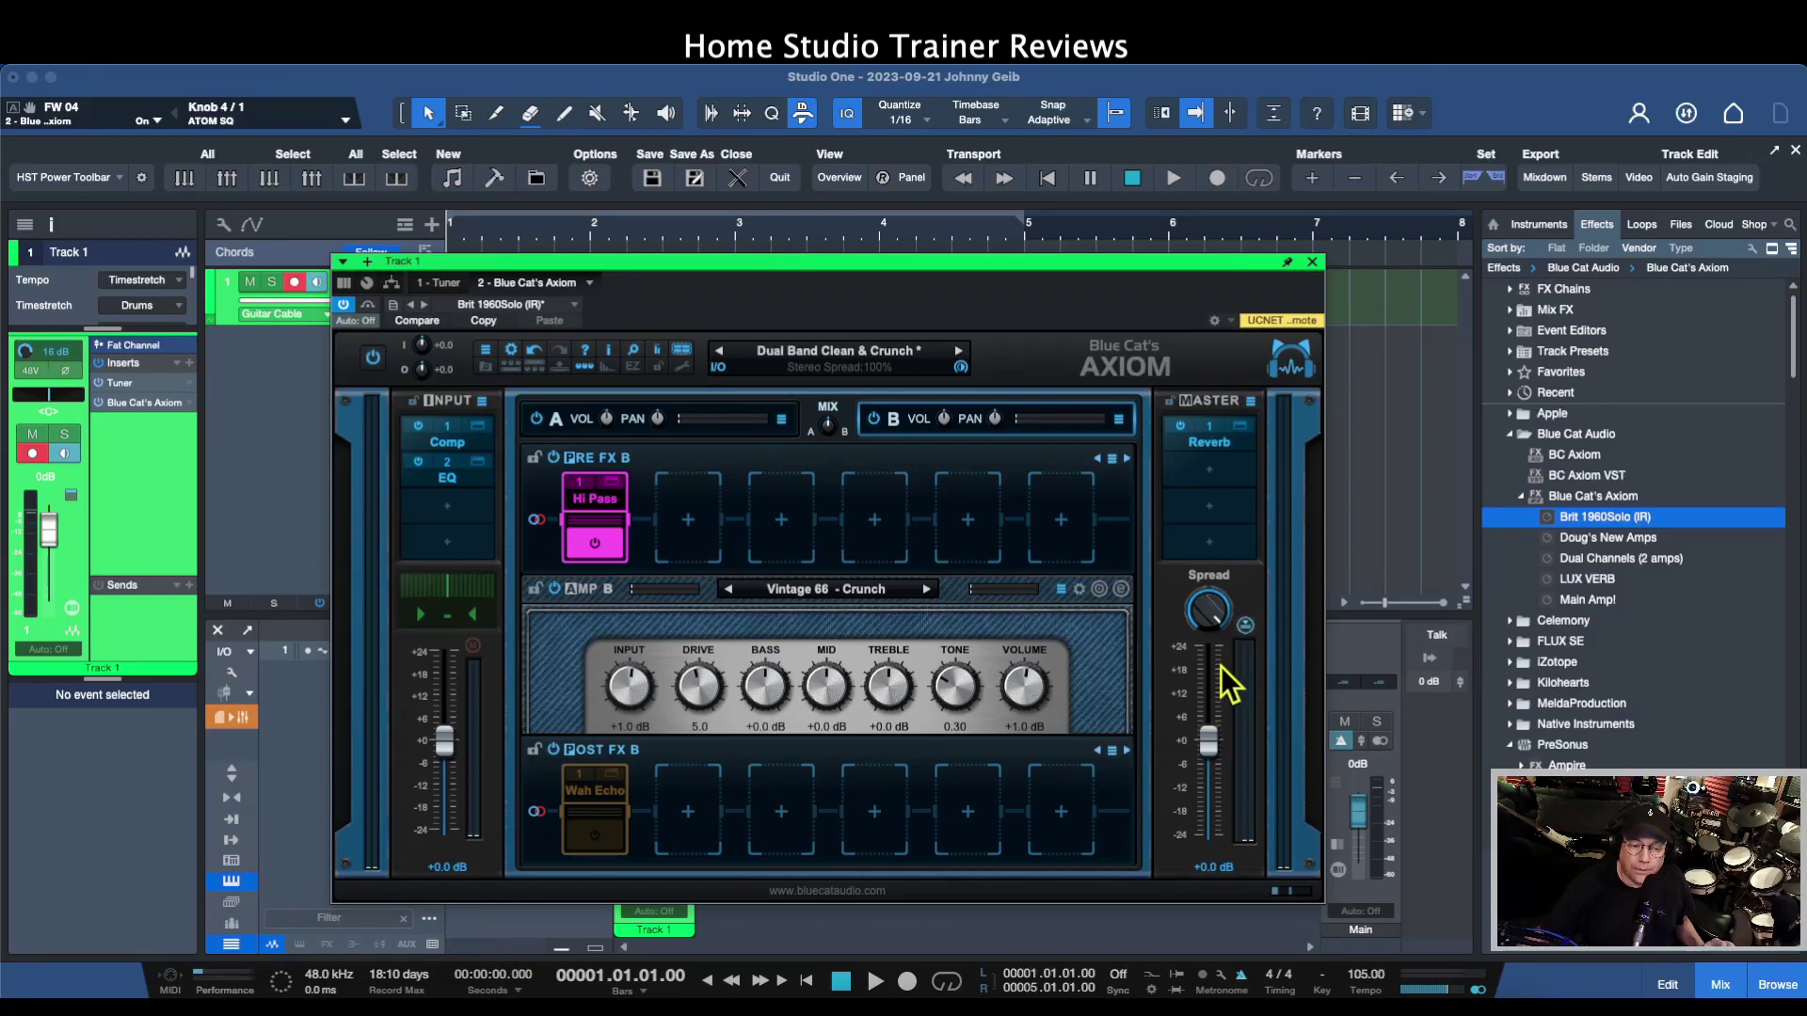
# Load the built-in EQ into the second slot of the Master section, after the Reverb, and close its editor
pyautogui.click(1204, 473)
pyautogui.moveTo(1204, 473)
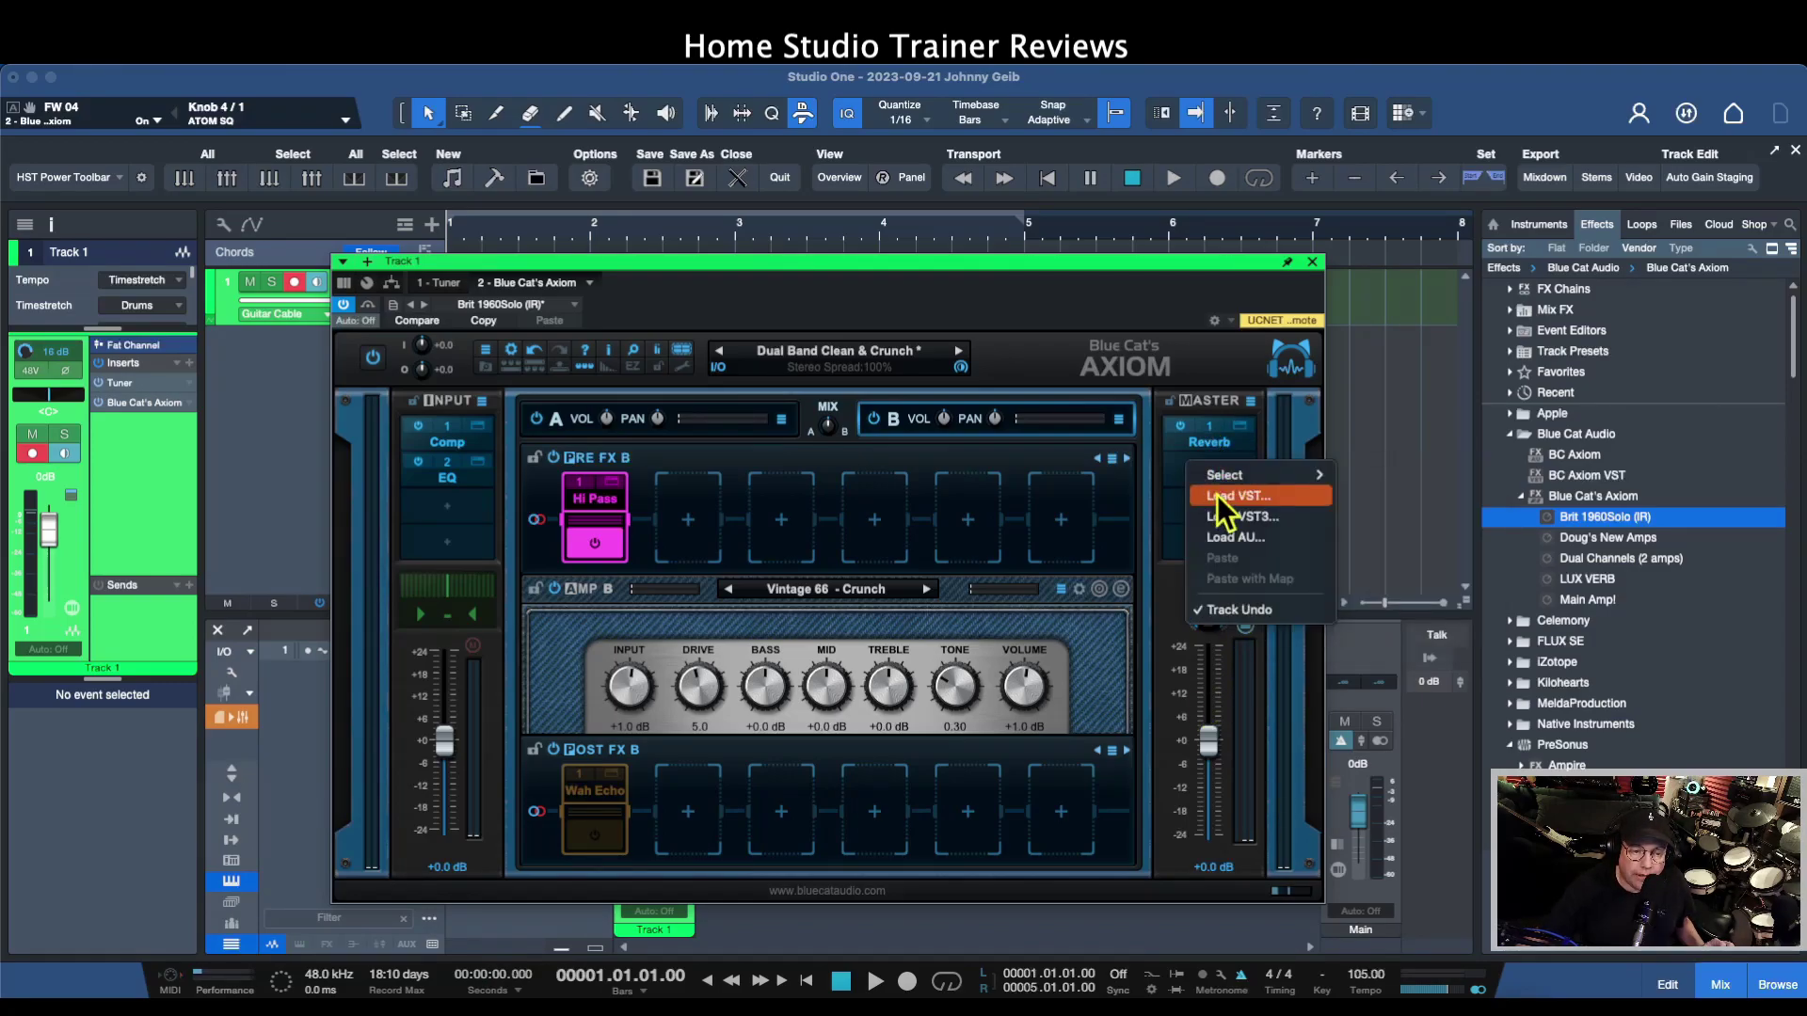
pyautogui.moveTo(1259, 477)
pyautogui.moveTo(1399, 545)
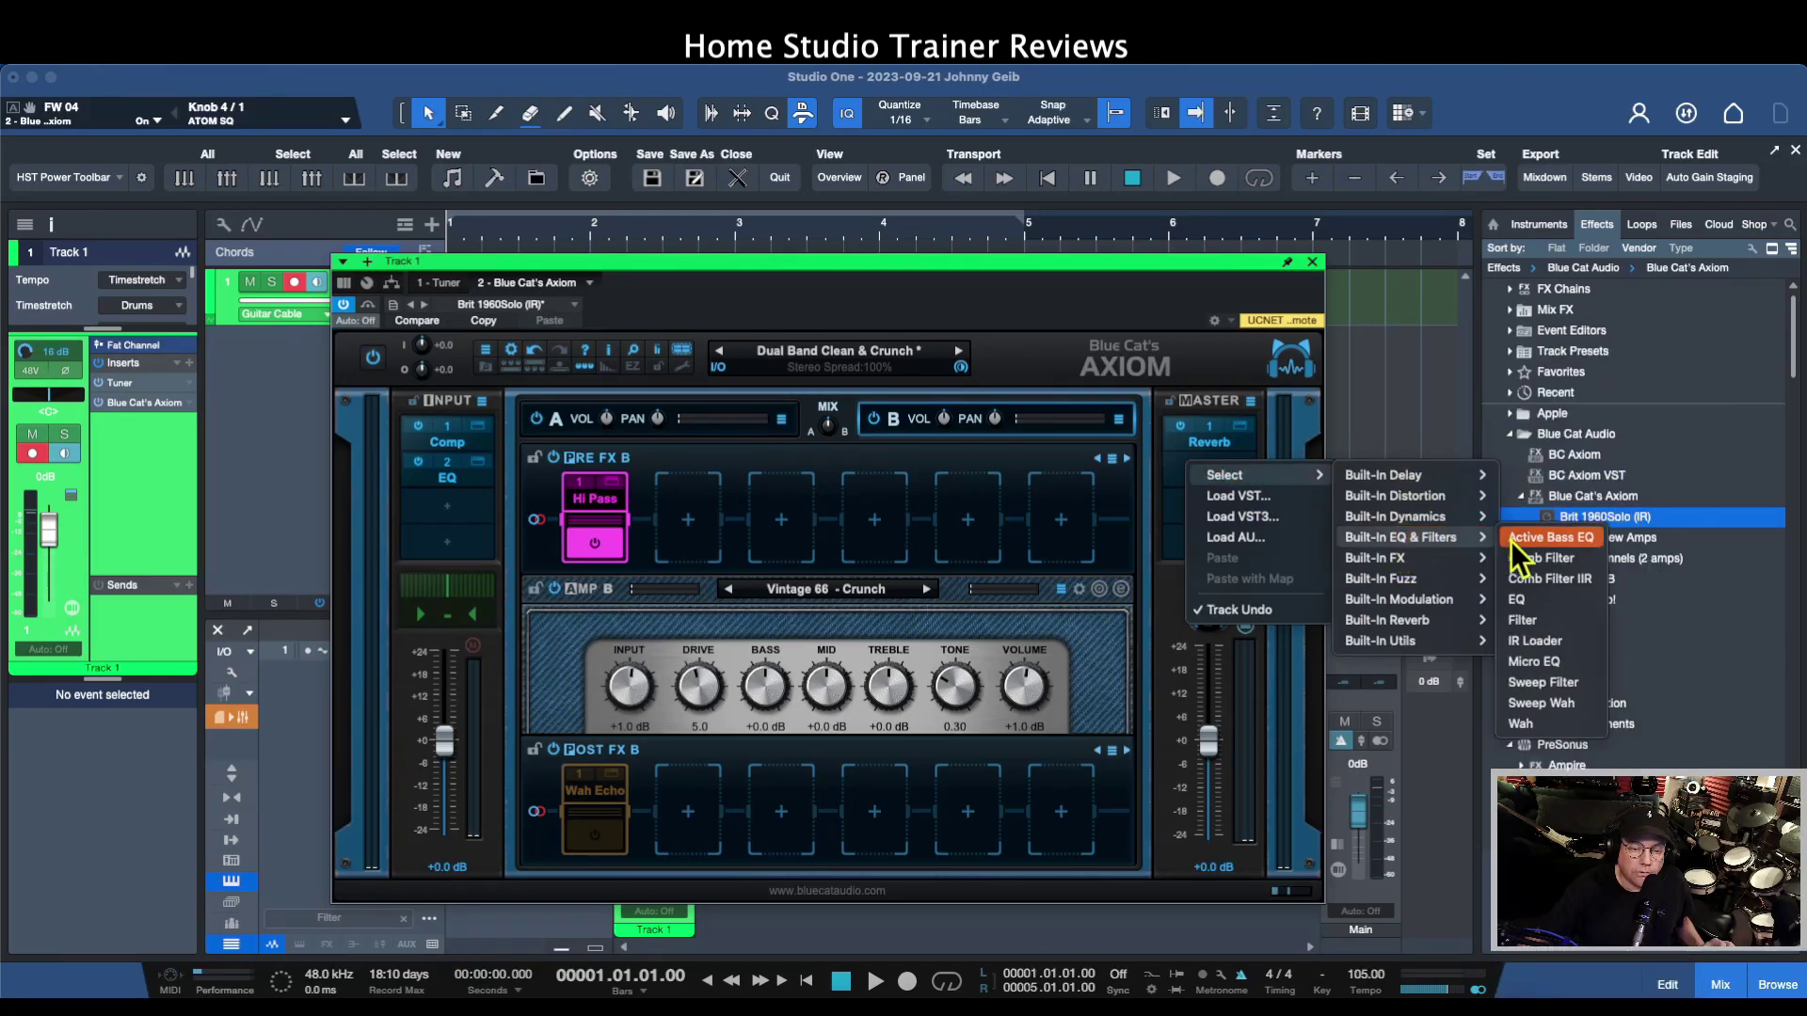
pyautogui.click(1517, 600)
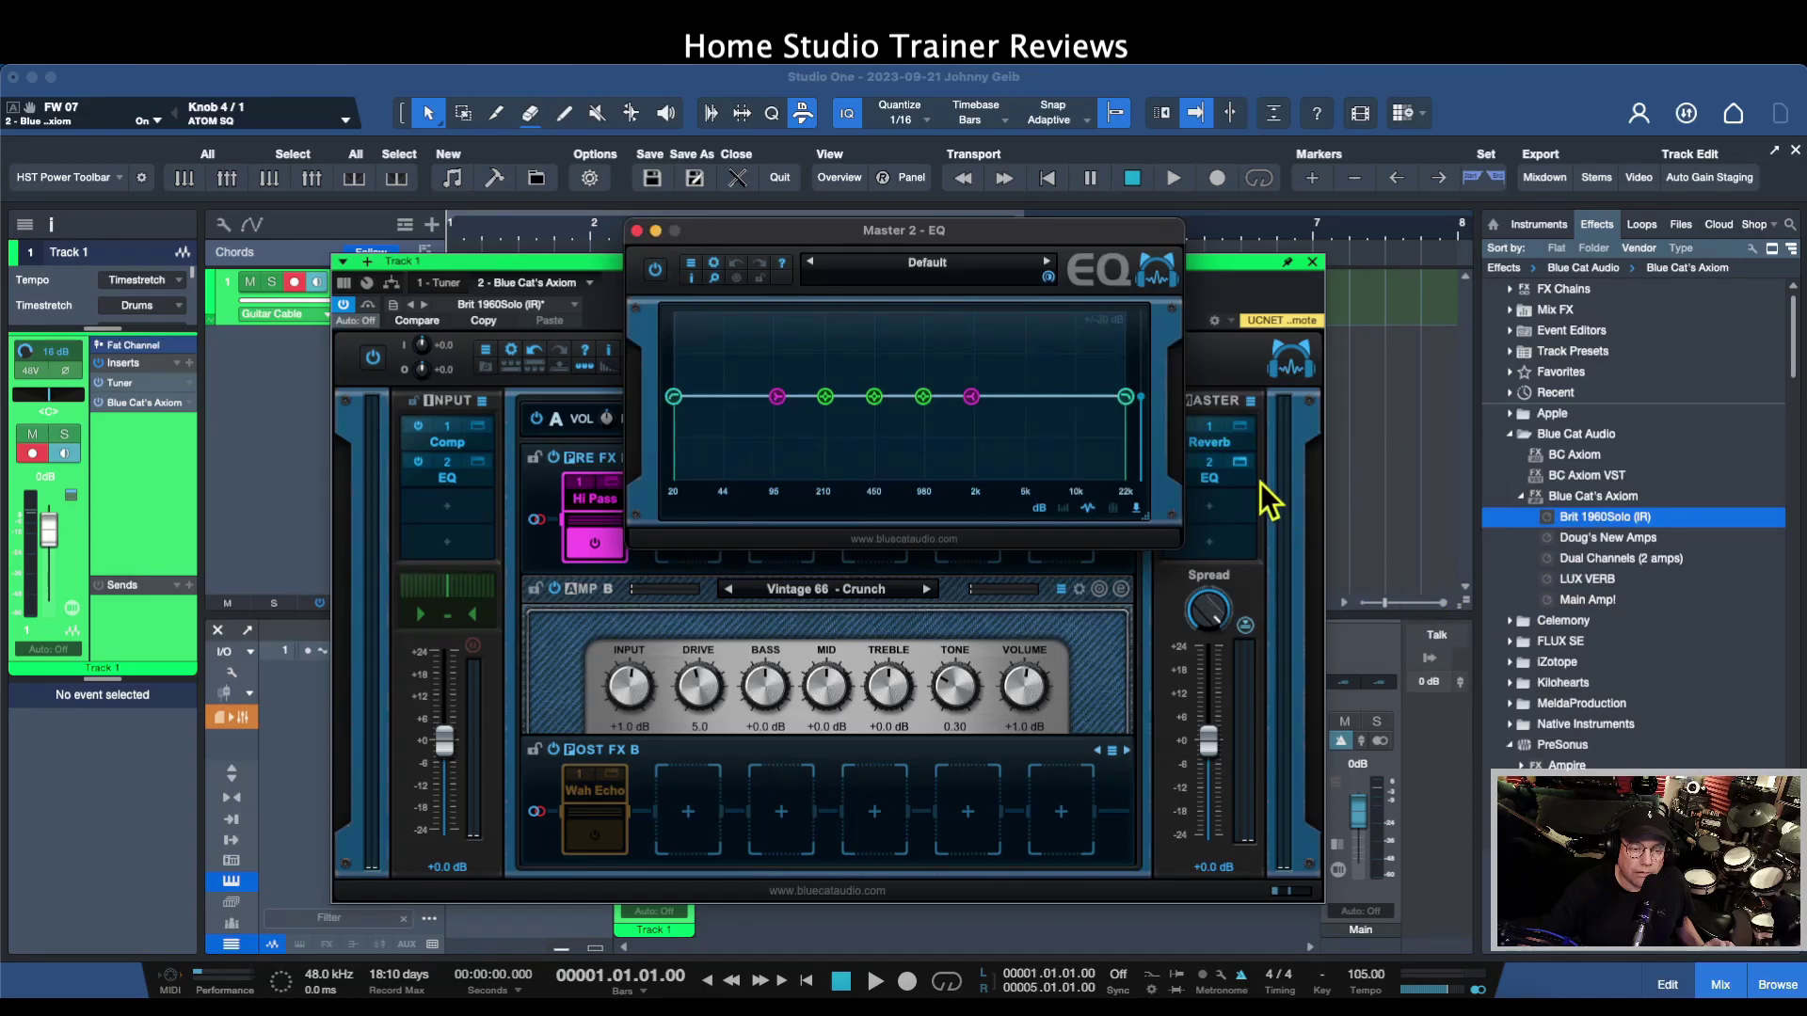
pyautogui.click(637, 231)
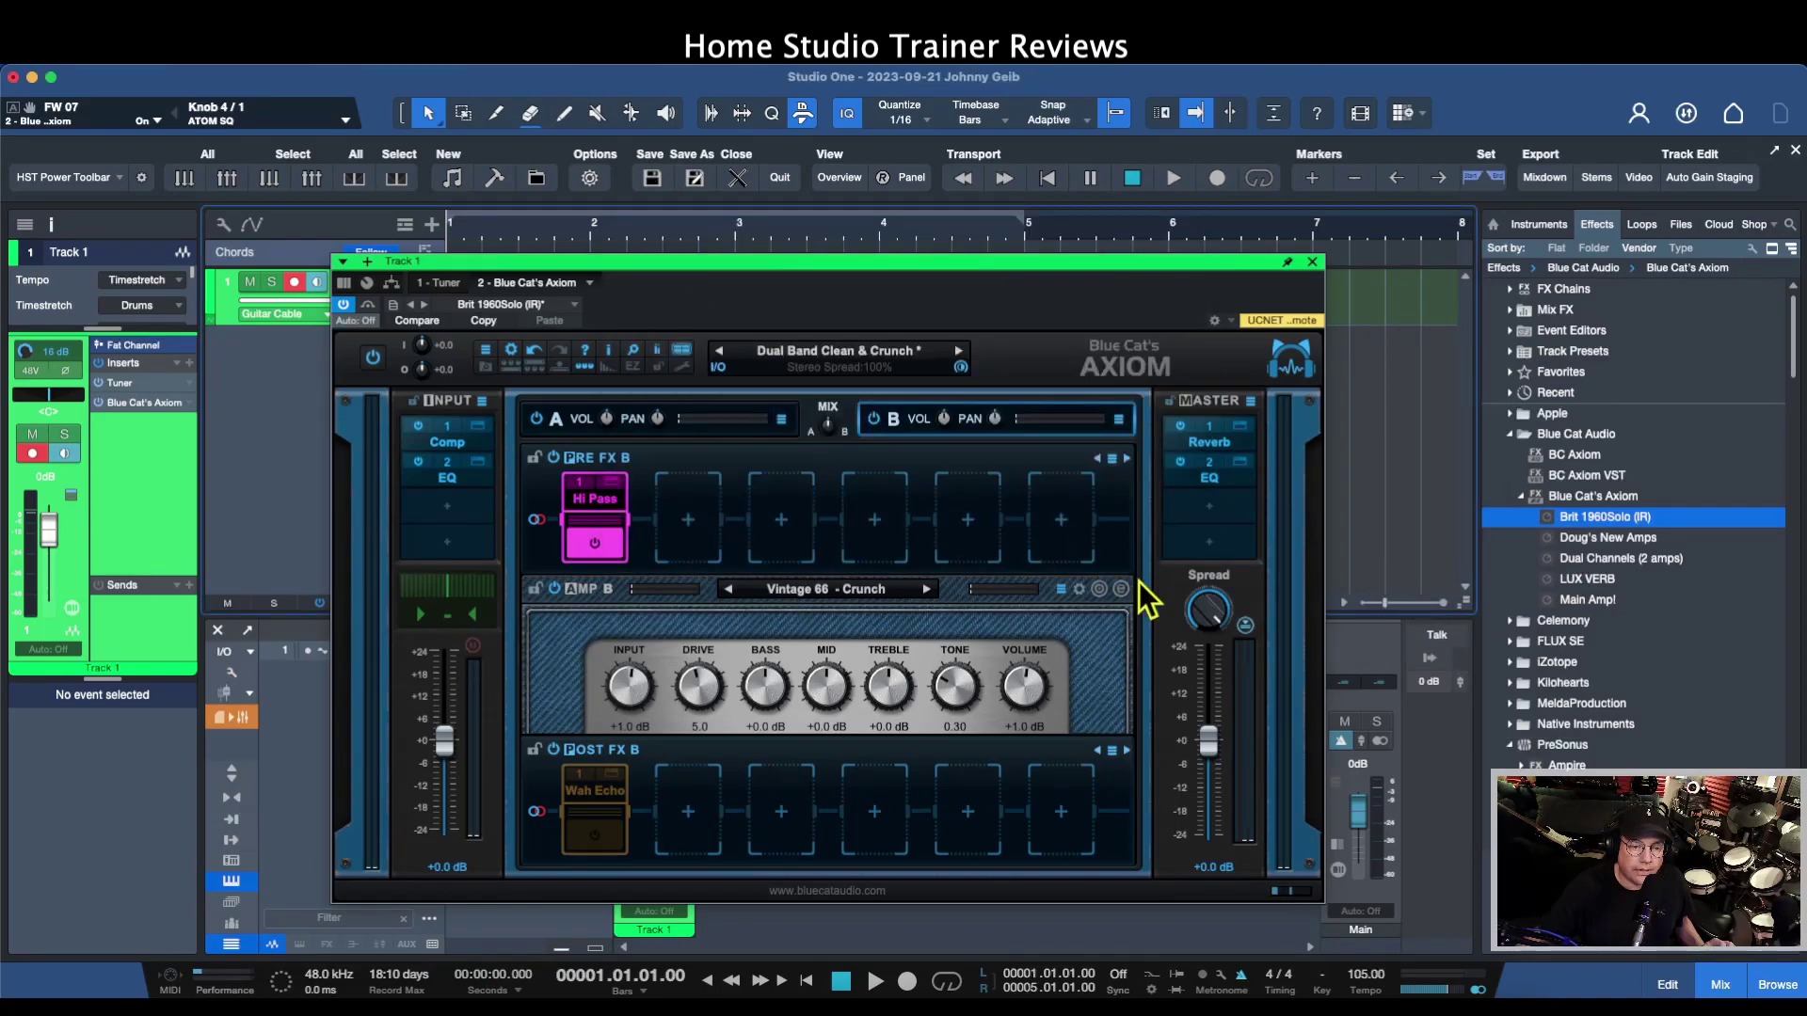
# Move the Reverb to the second Master slot and load the built-in EQ into the first slot ahead of it
pyautogui.moveTo(1207, 487)
pyautogui.mouseDown()
pyautogui.moveTo(1191, 482)
pyautogui.moveTo(1238, 485)
pyautogui.mouseUp()
pyautogui.click(1220, 437)
pyautogui.moveTo(1242, 438)
pyautogui.moveTo(1393, 459)
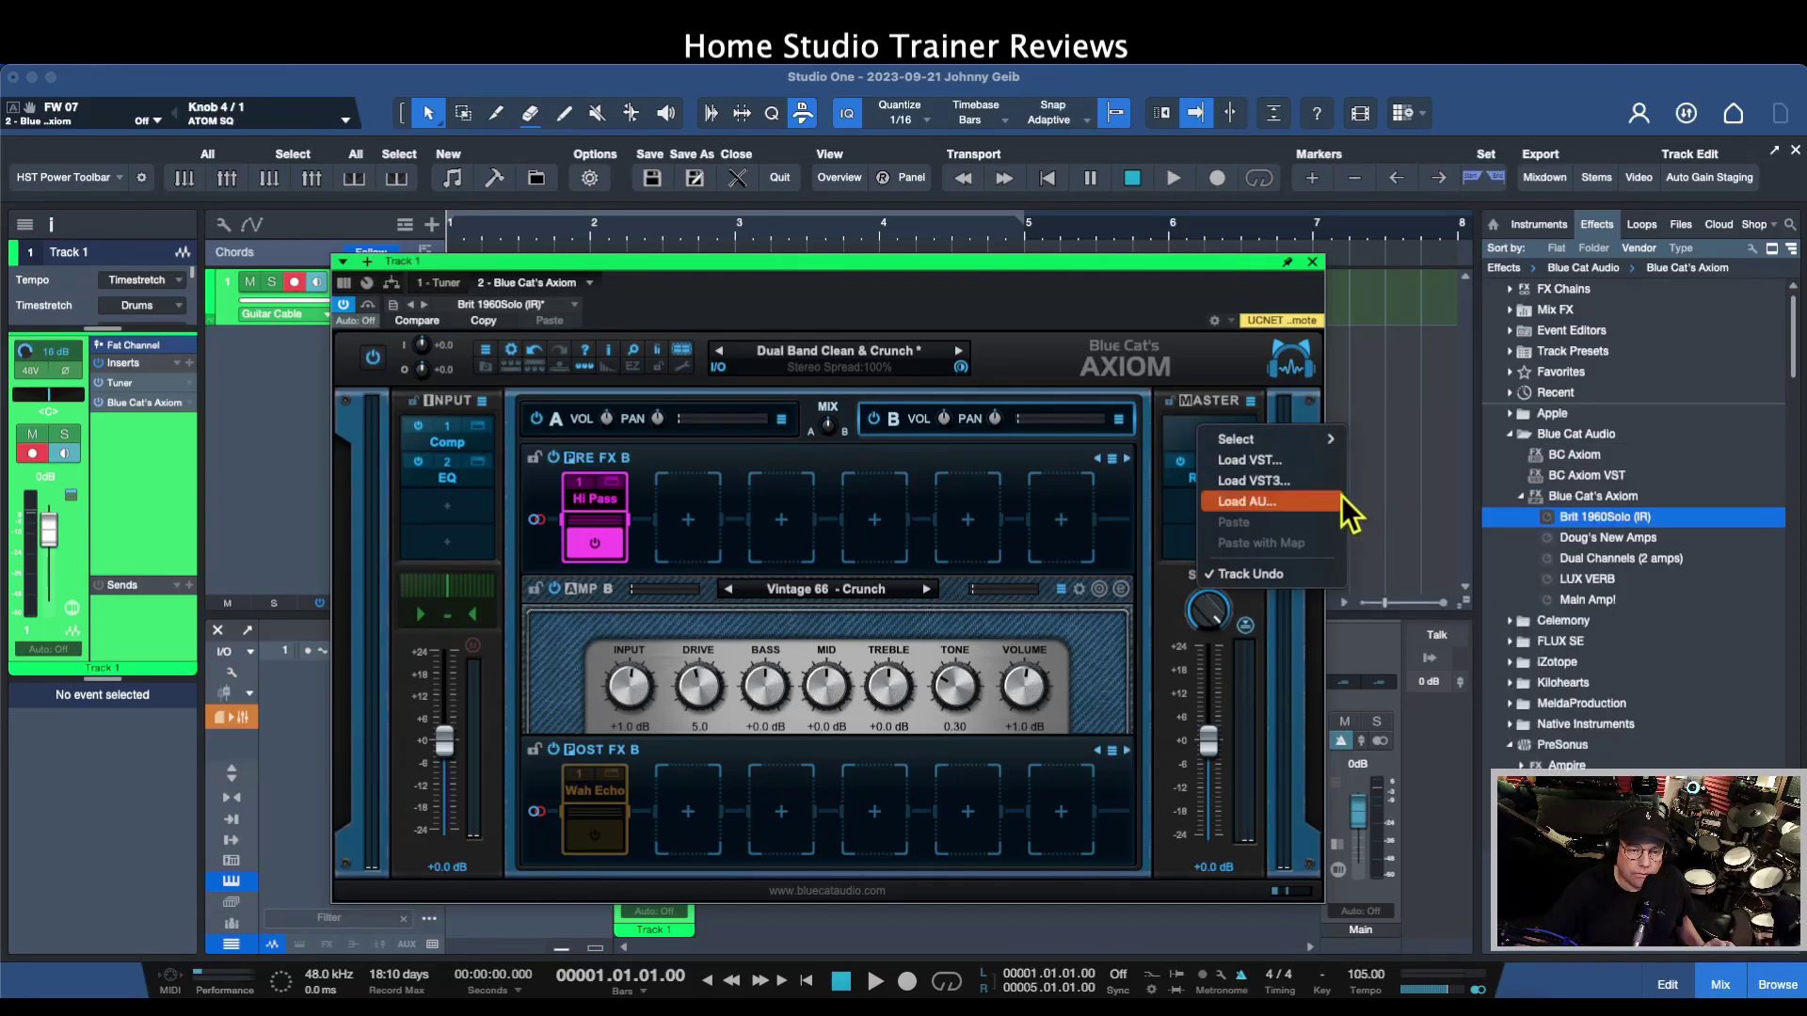
pyautogui.moveTo(1412, 501)
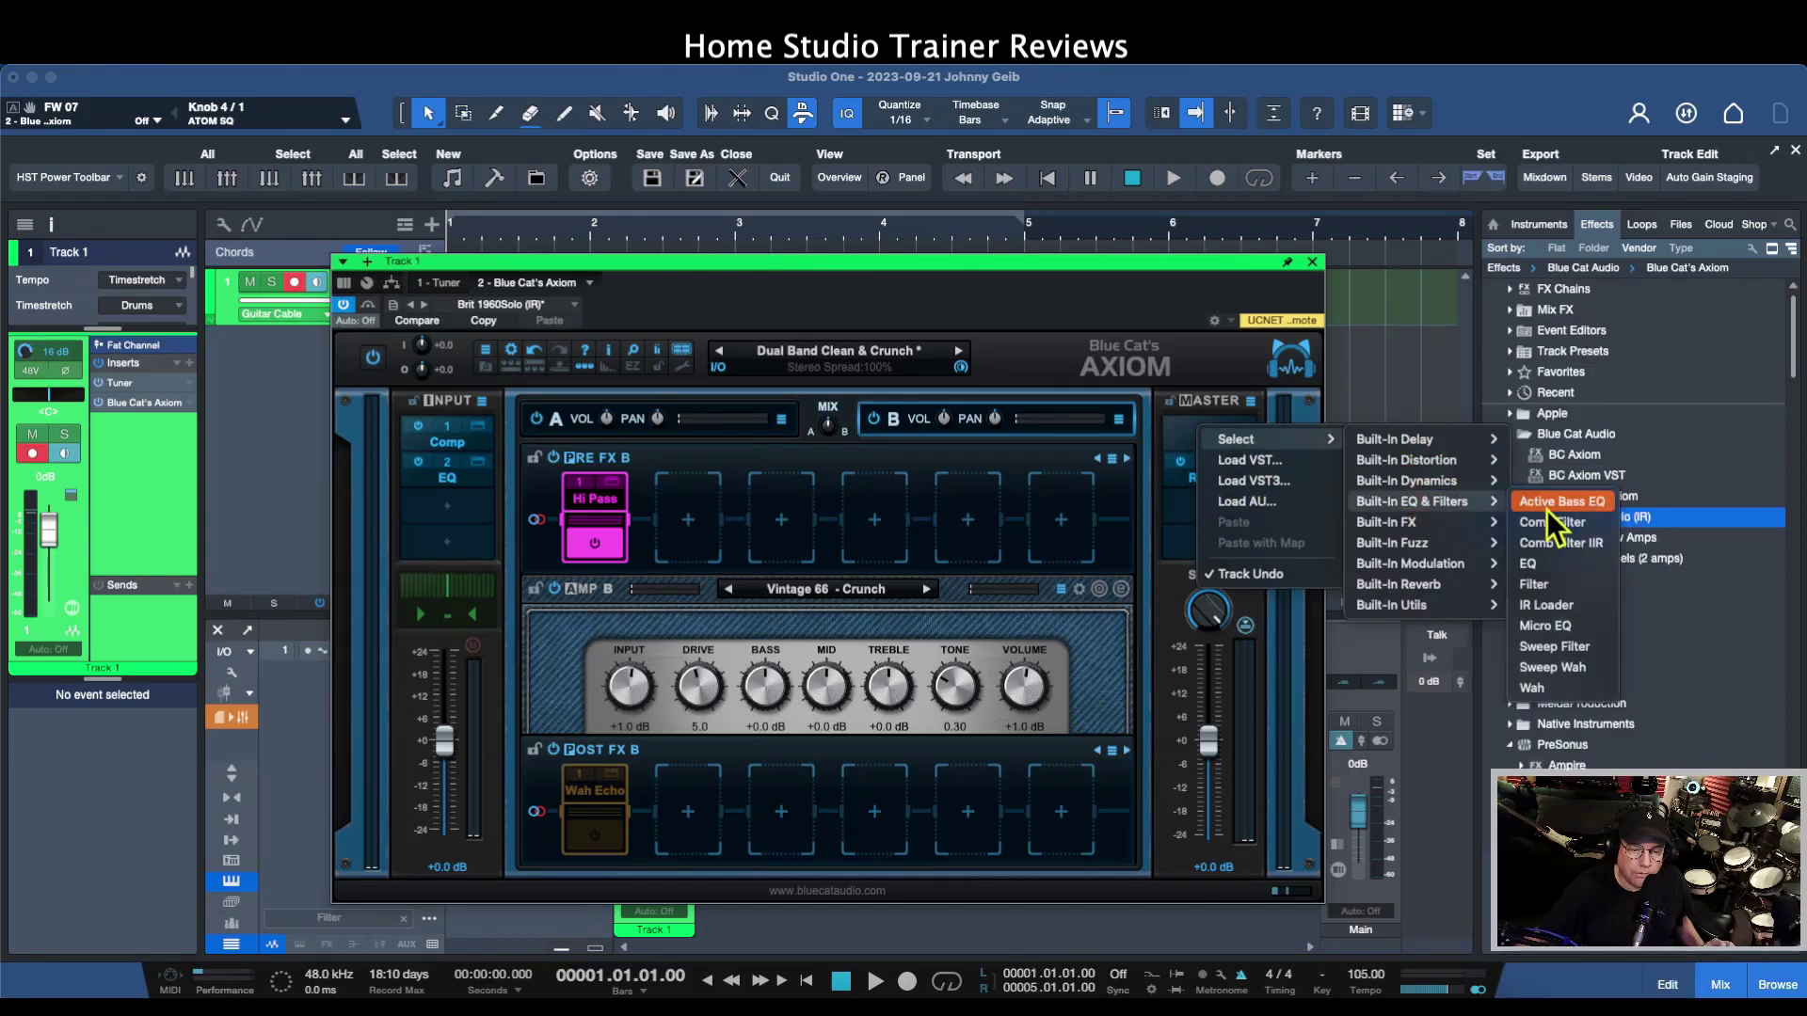
pyautogui.click(1532, 562)
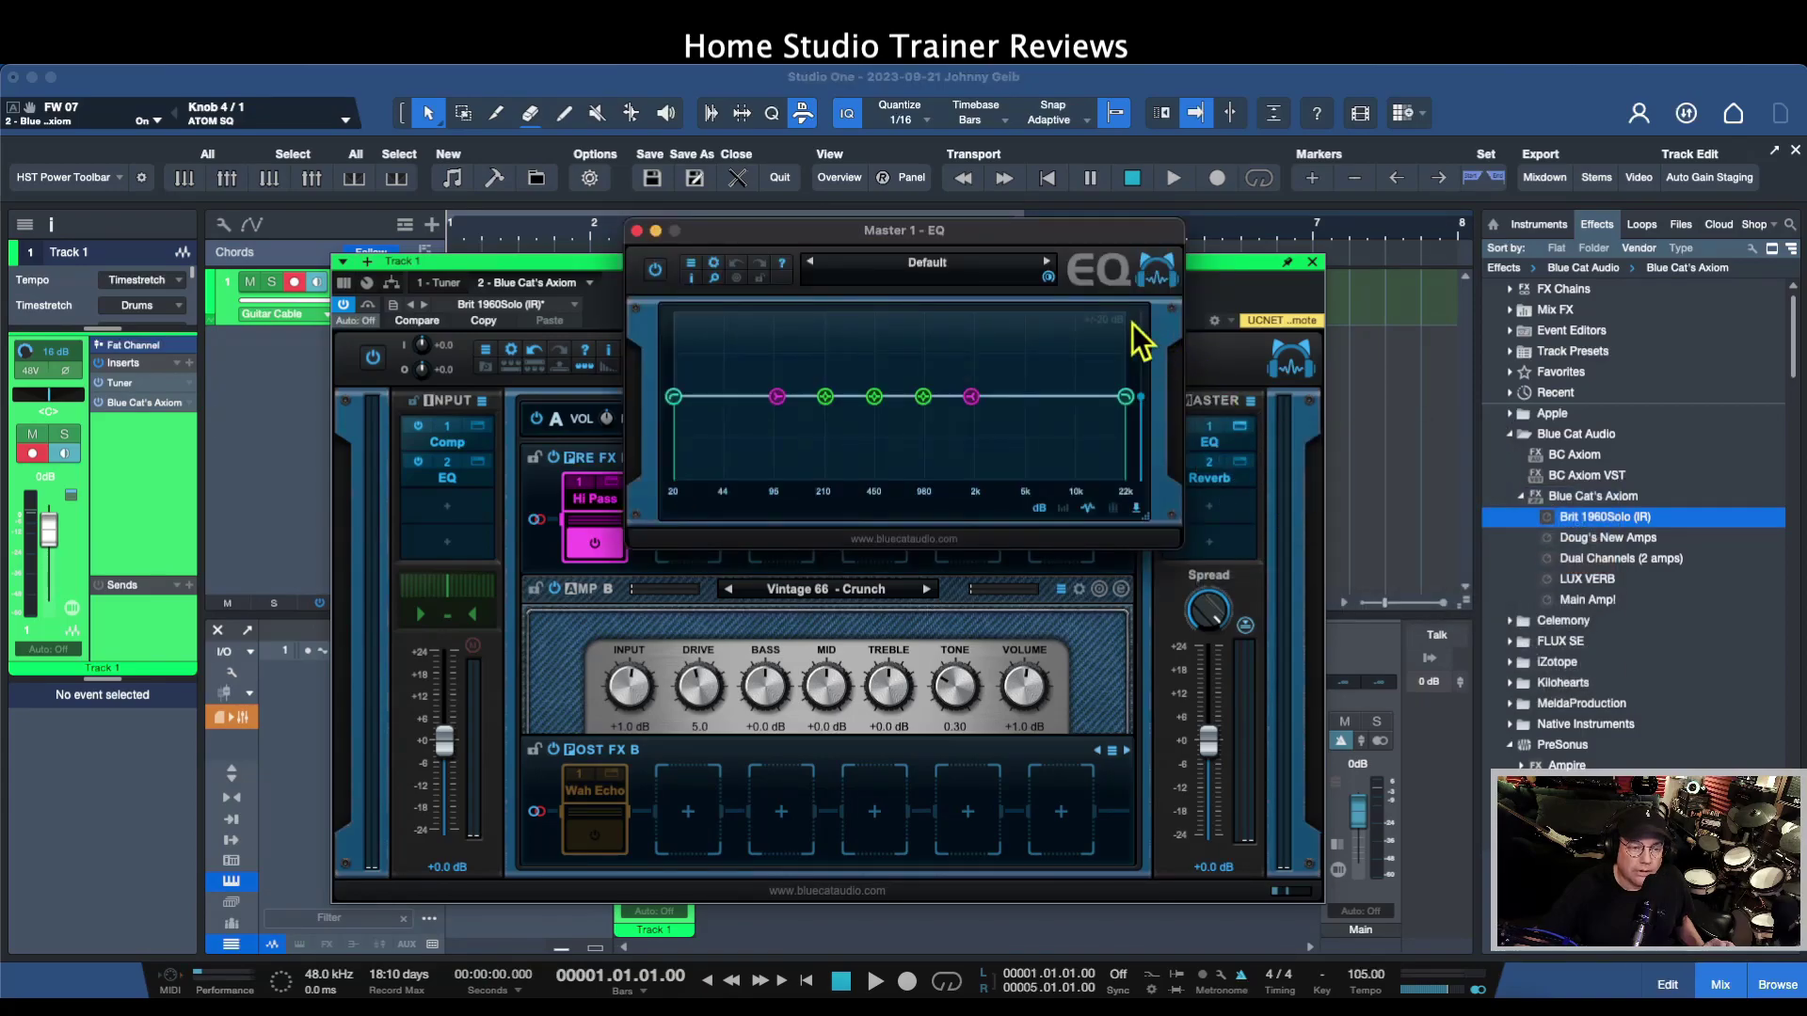
pyautogui.click(637, 231)
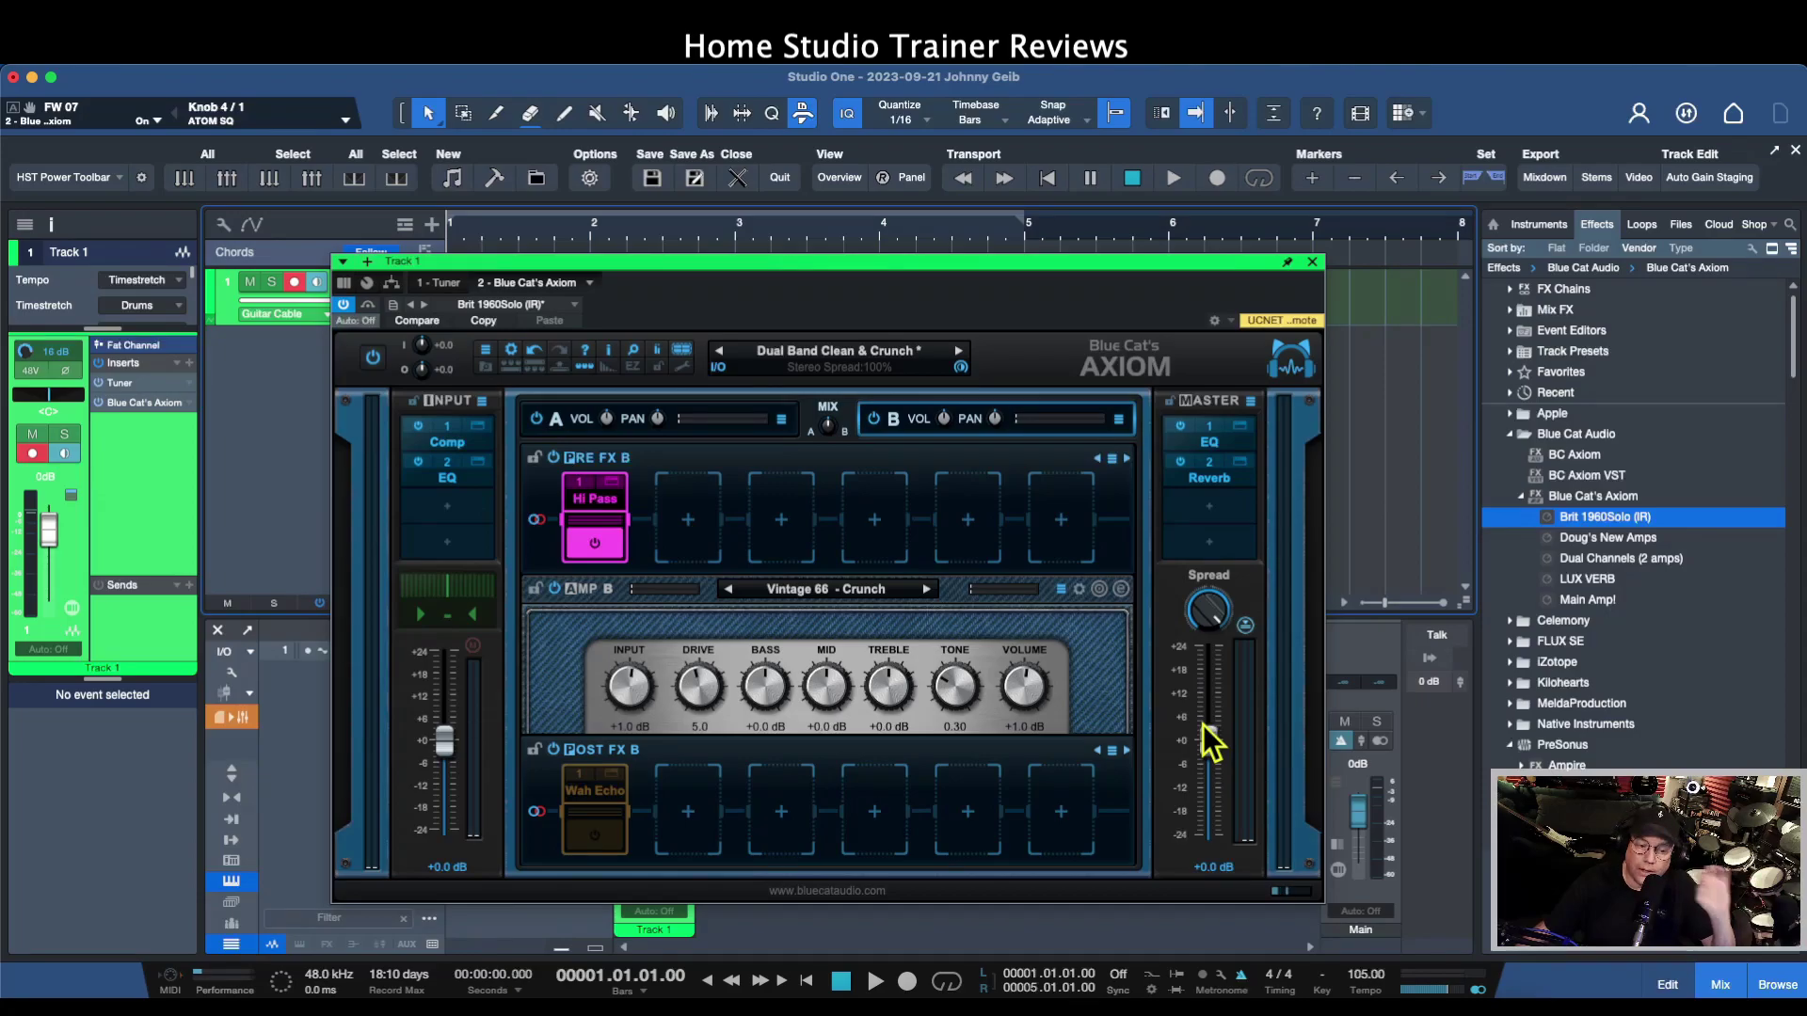
pyautogui.scroll(-2, 1216, 617)
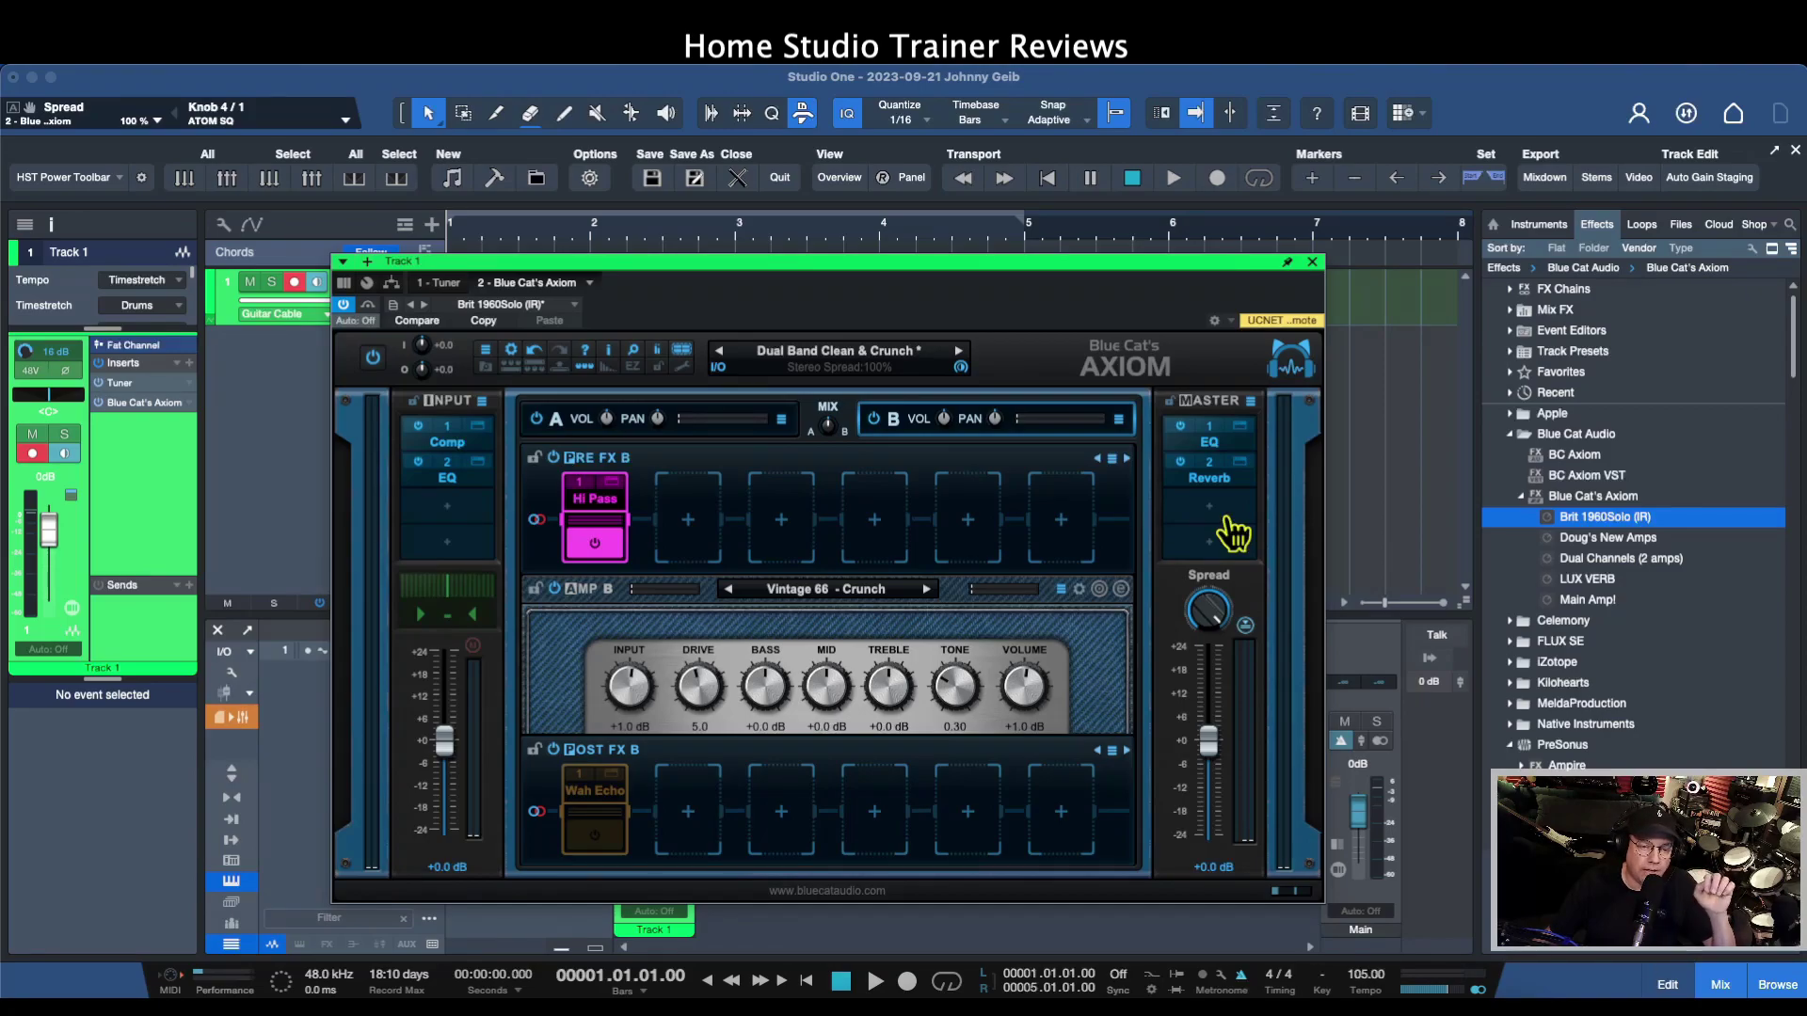
pyautogui.click(1292, 375)
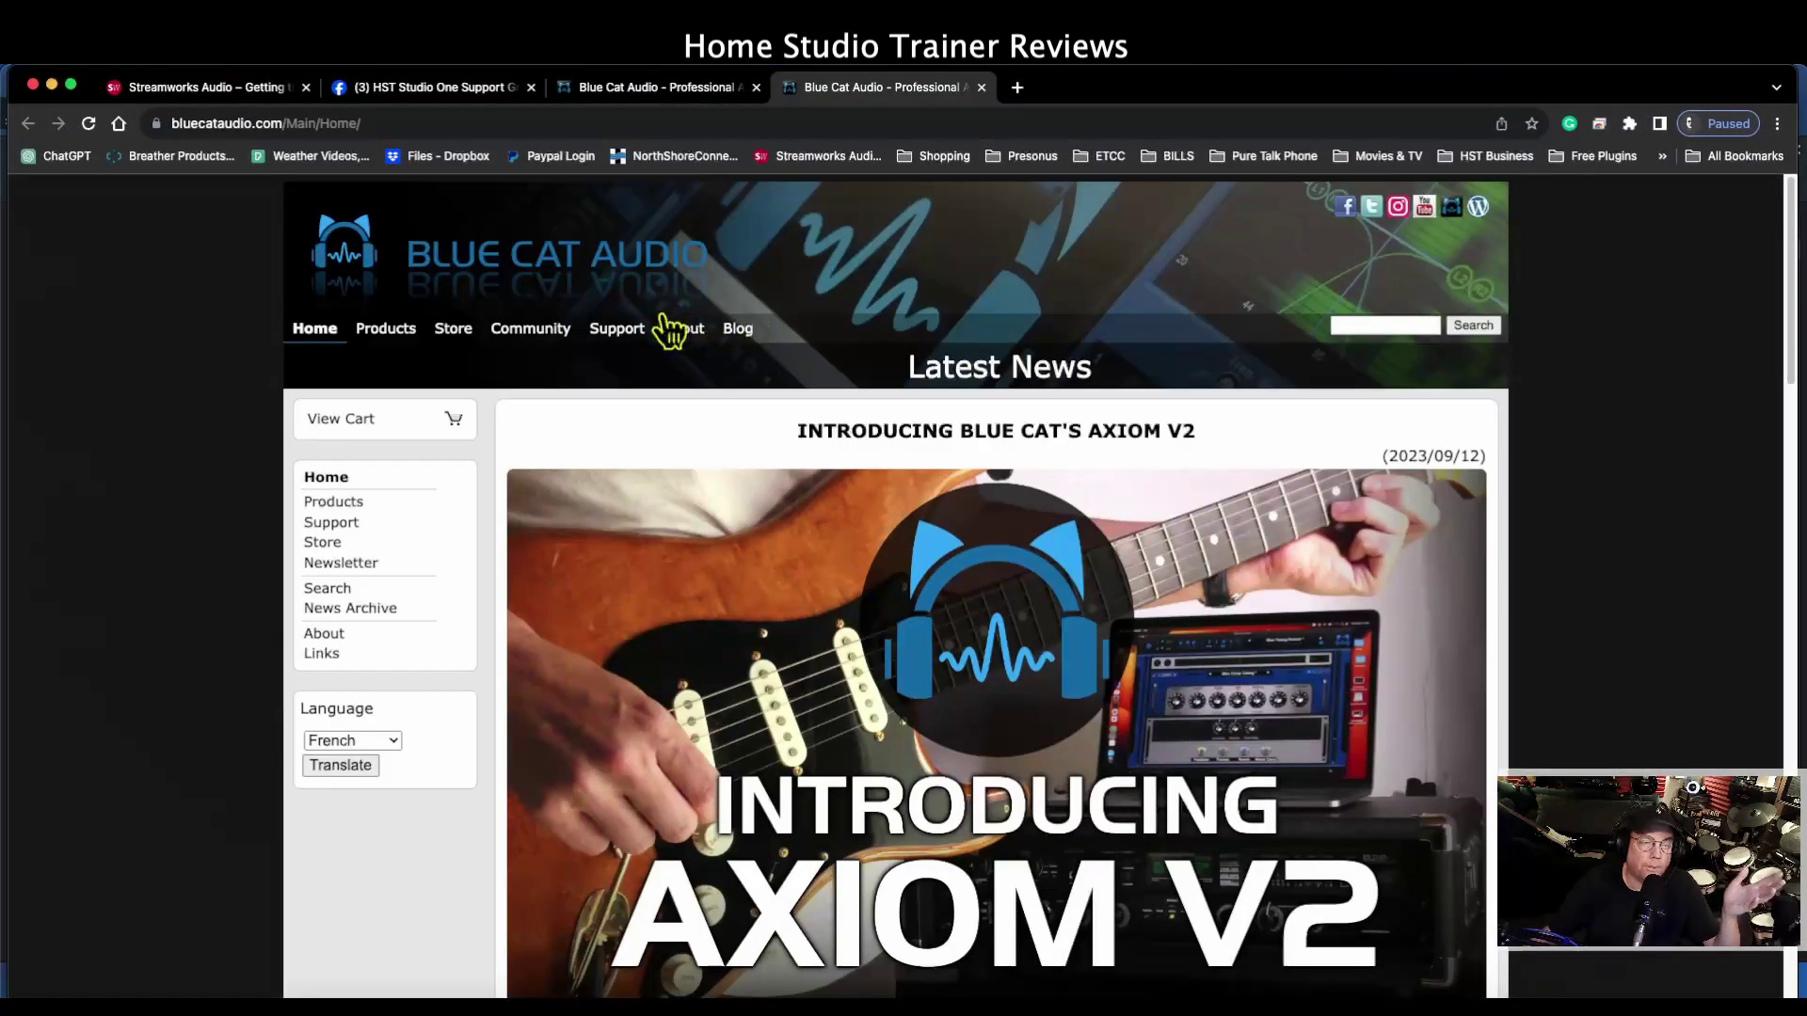
pyautogui.click(33, 85)
pyautogui.click(1210, 625)
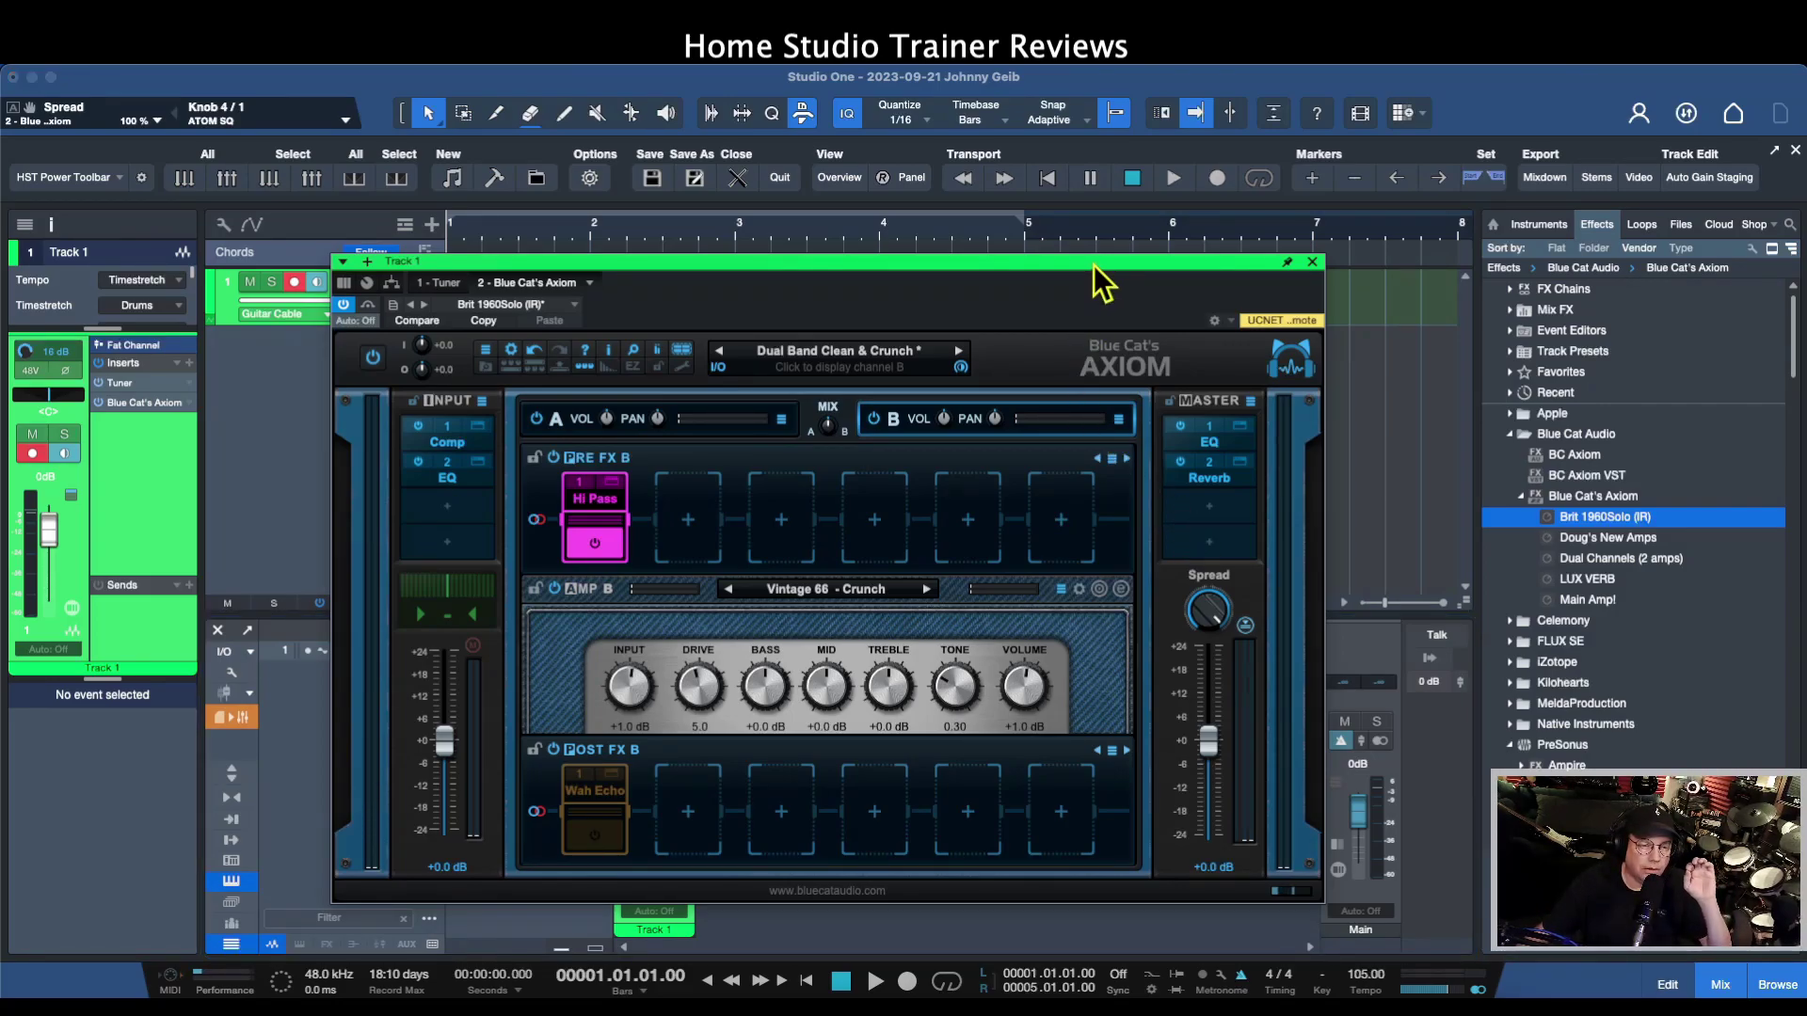
# Move the plug-in window slightly higher and compare the channel A and channel B chains, ending on channel A
pyautogui.moveTo(1093, 263); pyautogui.dragTo(1105, 246)
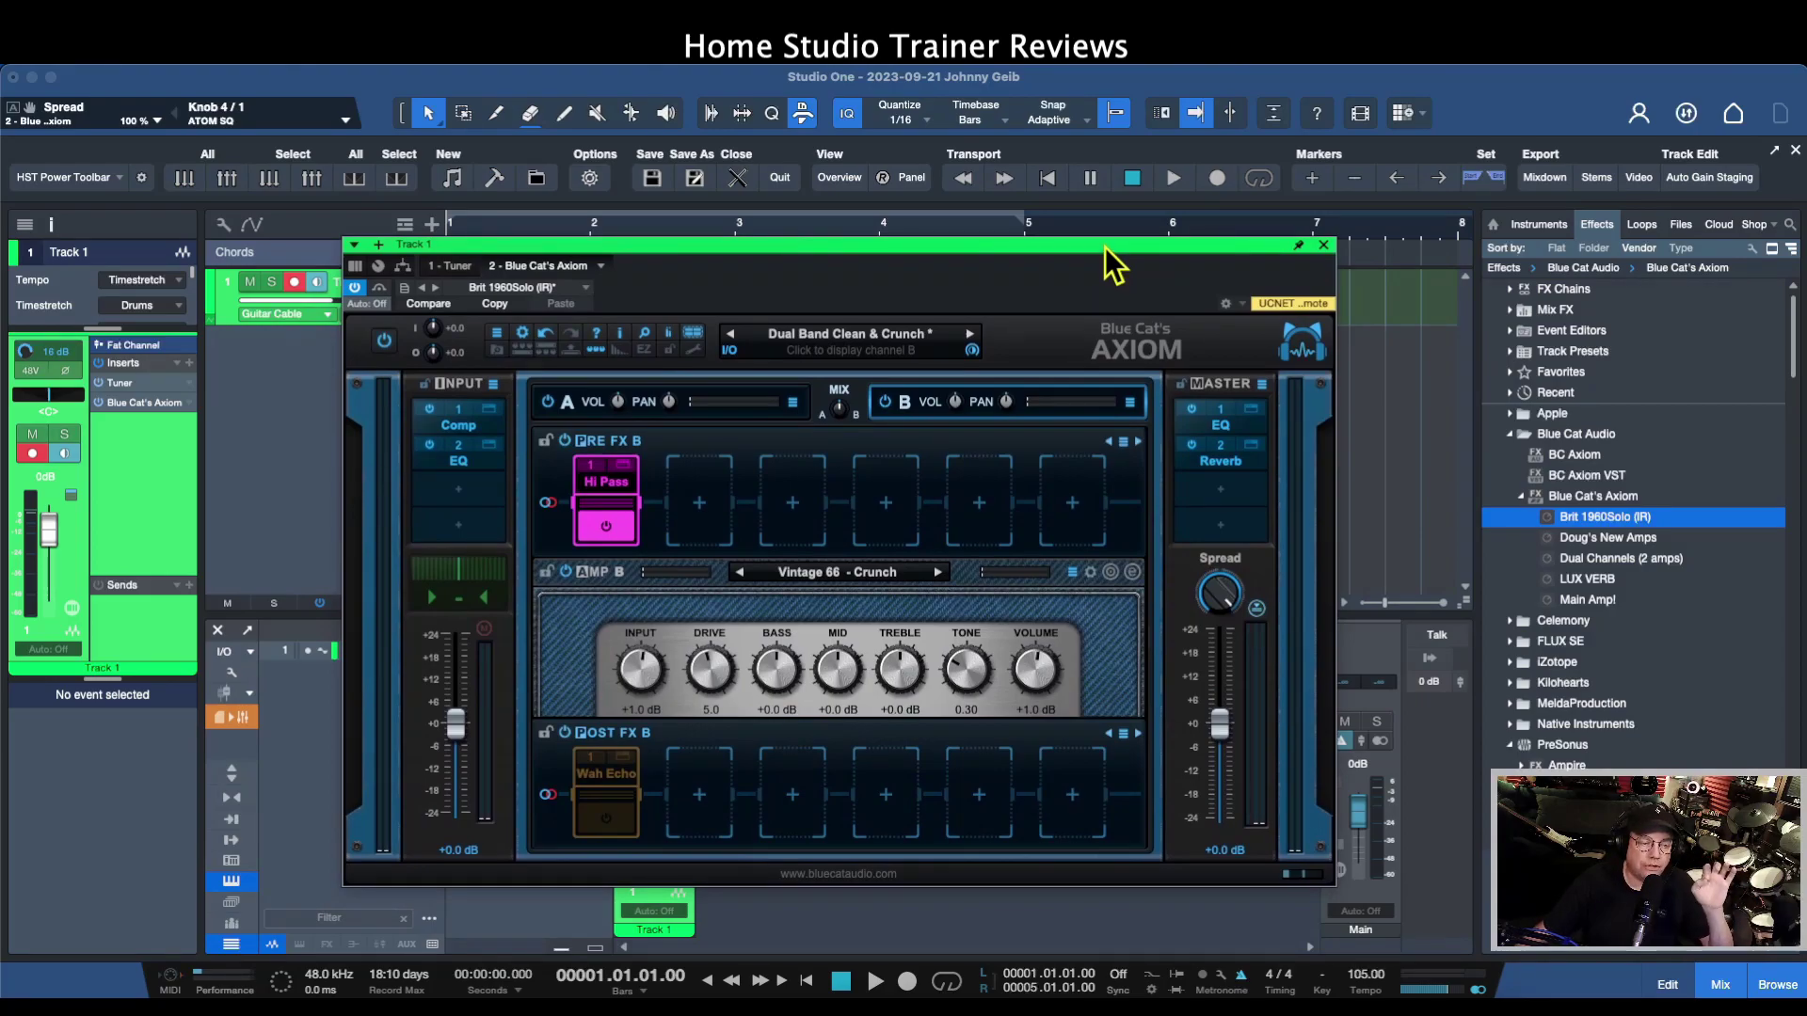
pyautogui.click(713, 414)
pyautogui.click(978, 412)
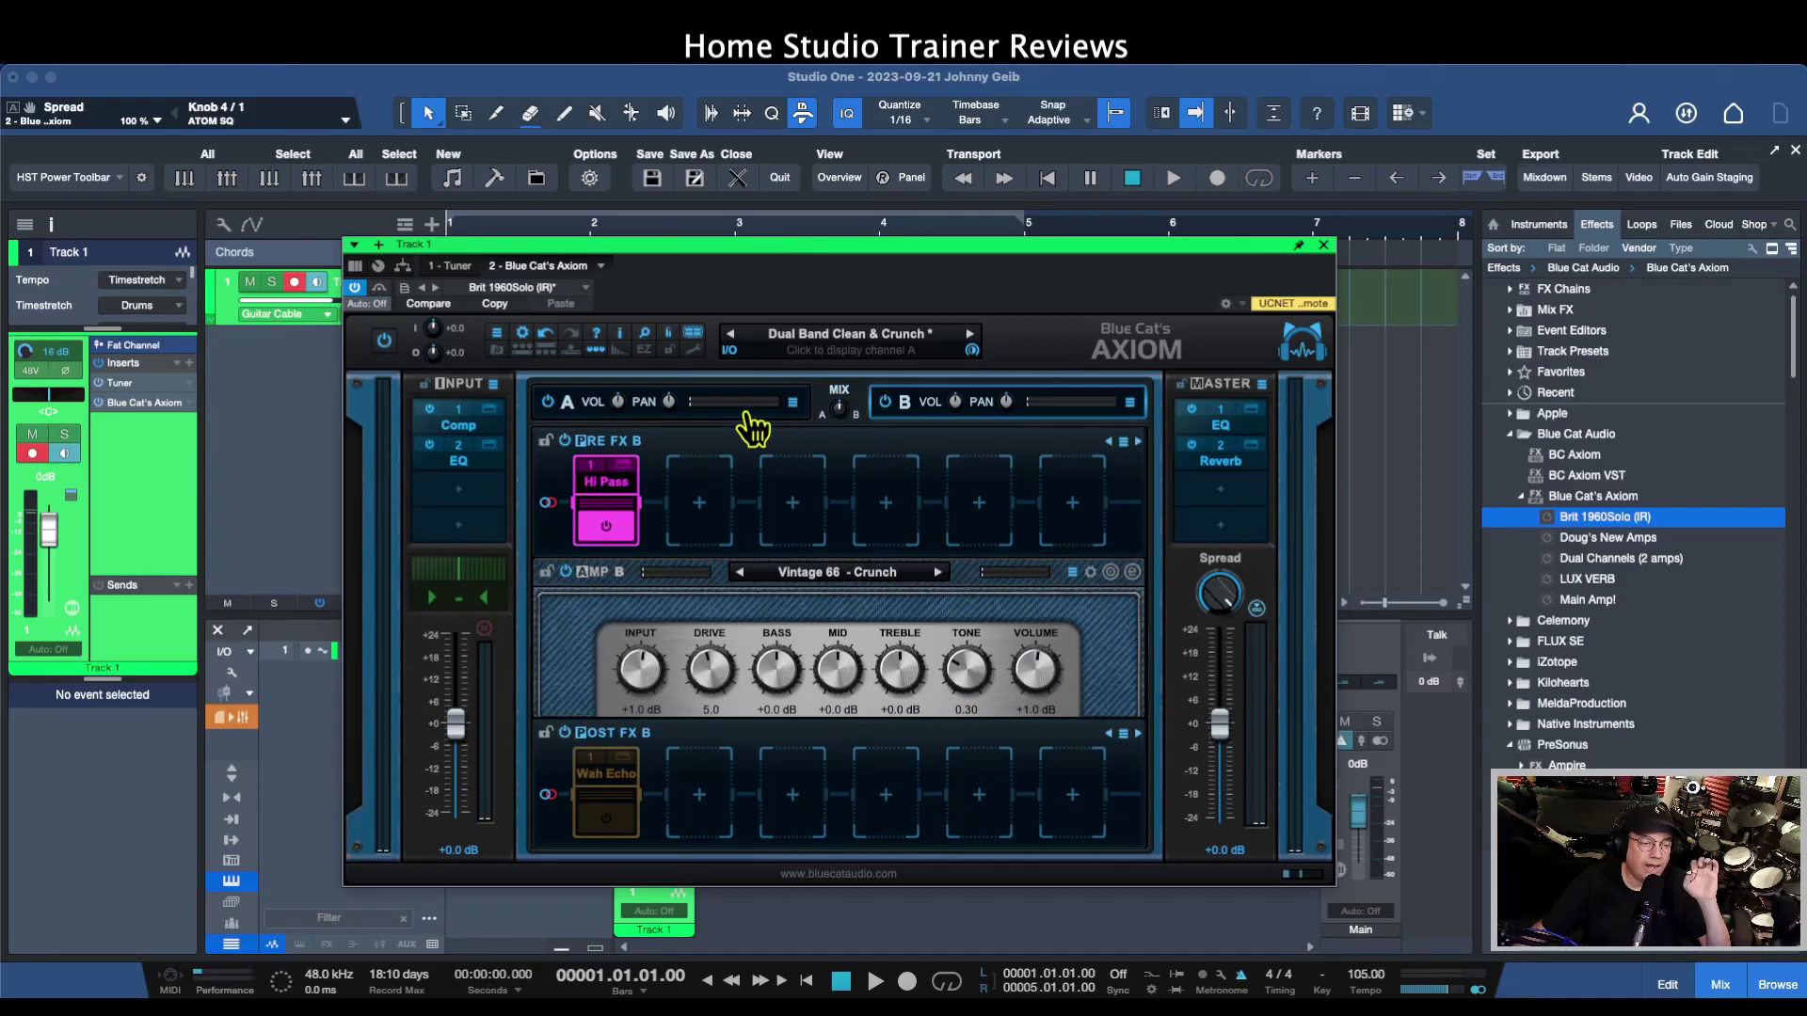
pyautogui.click(733, 417)
pyautogui.click(986, 419)
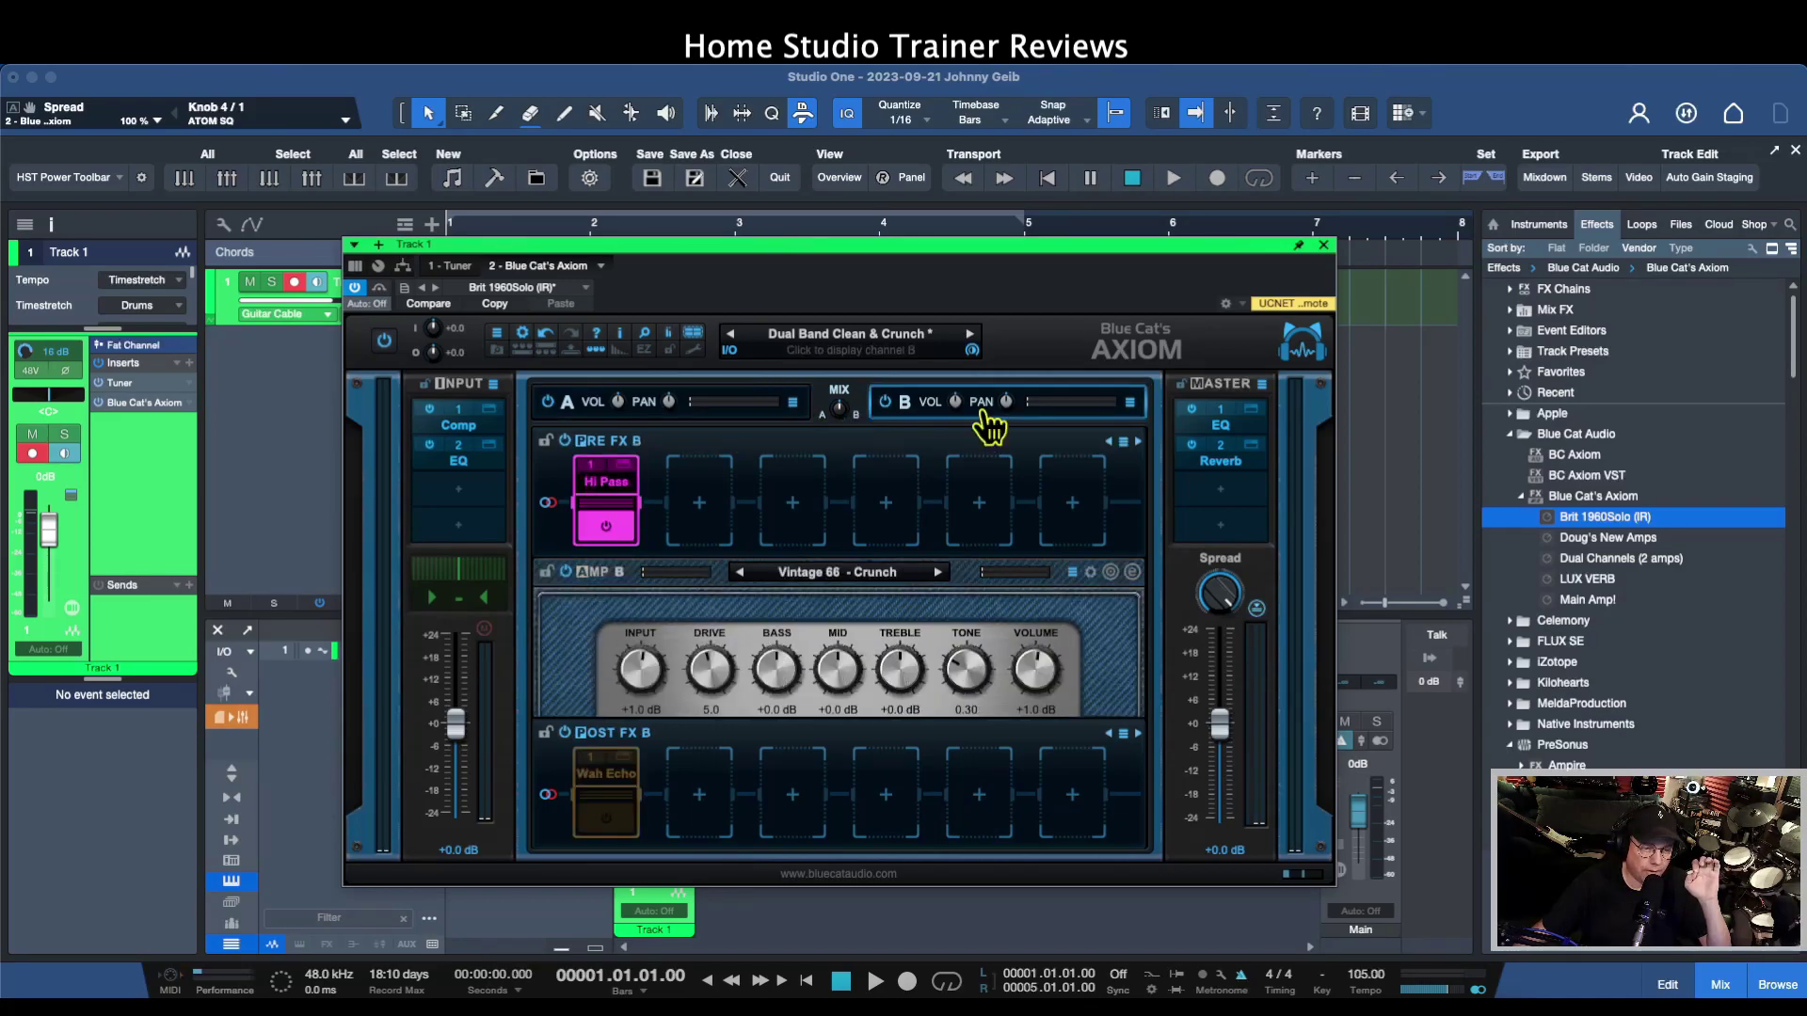
pyautogui.click(709, 415)
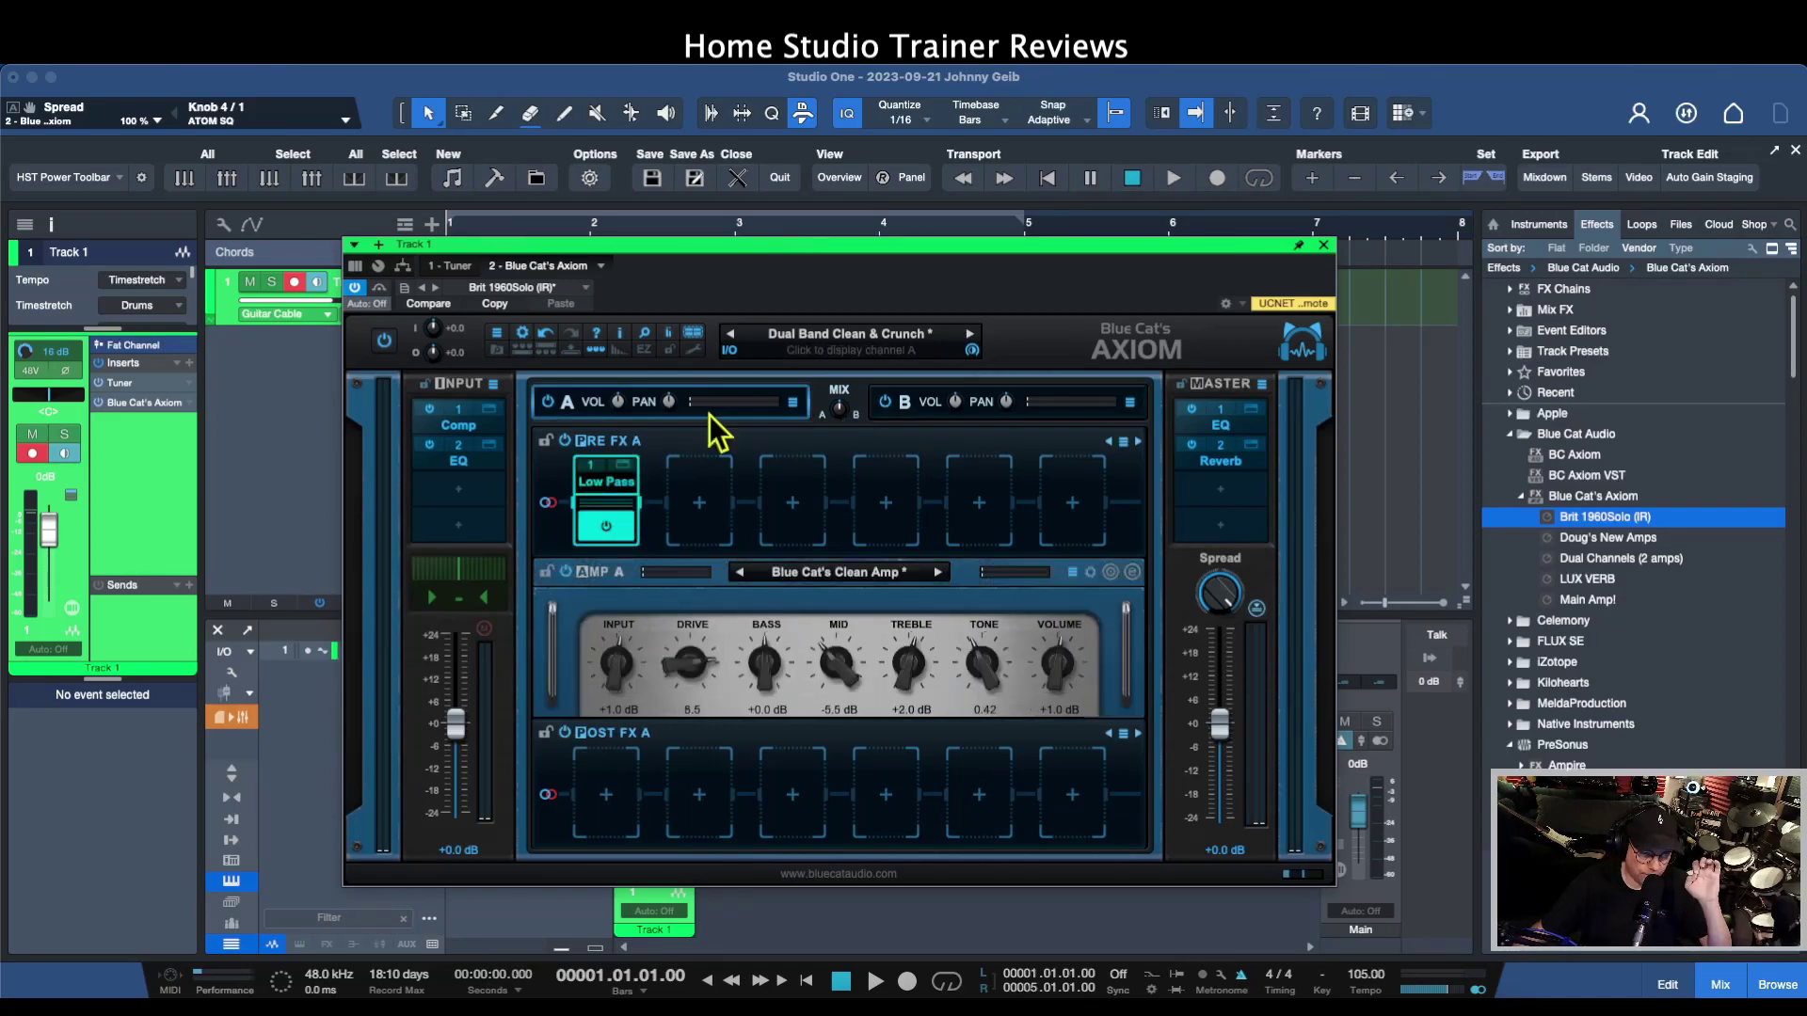
pyautogui.click(992, 415)
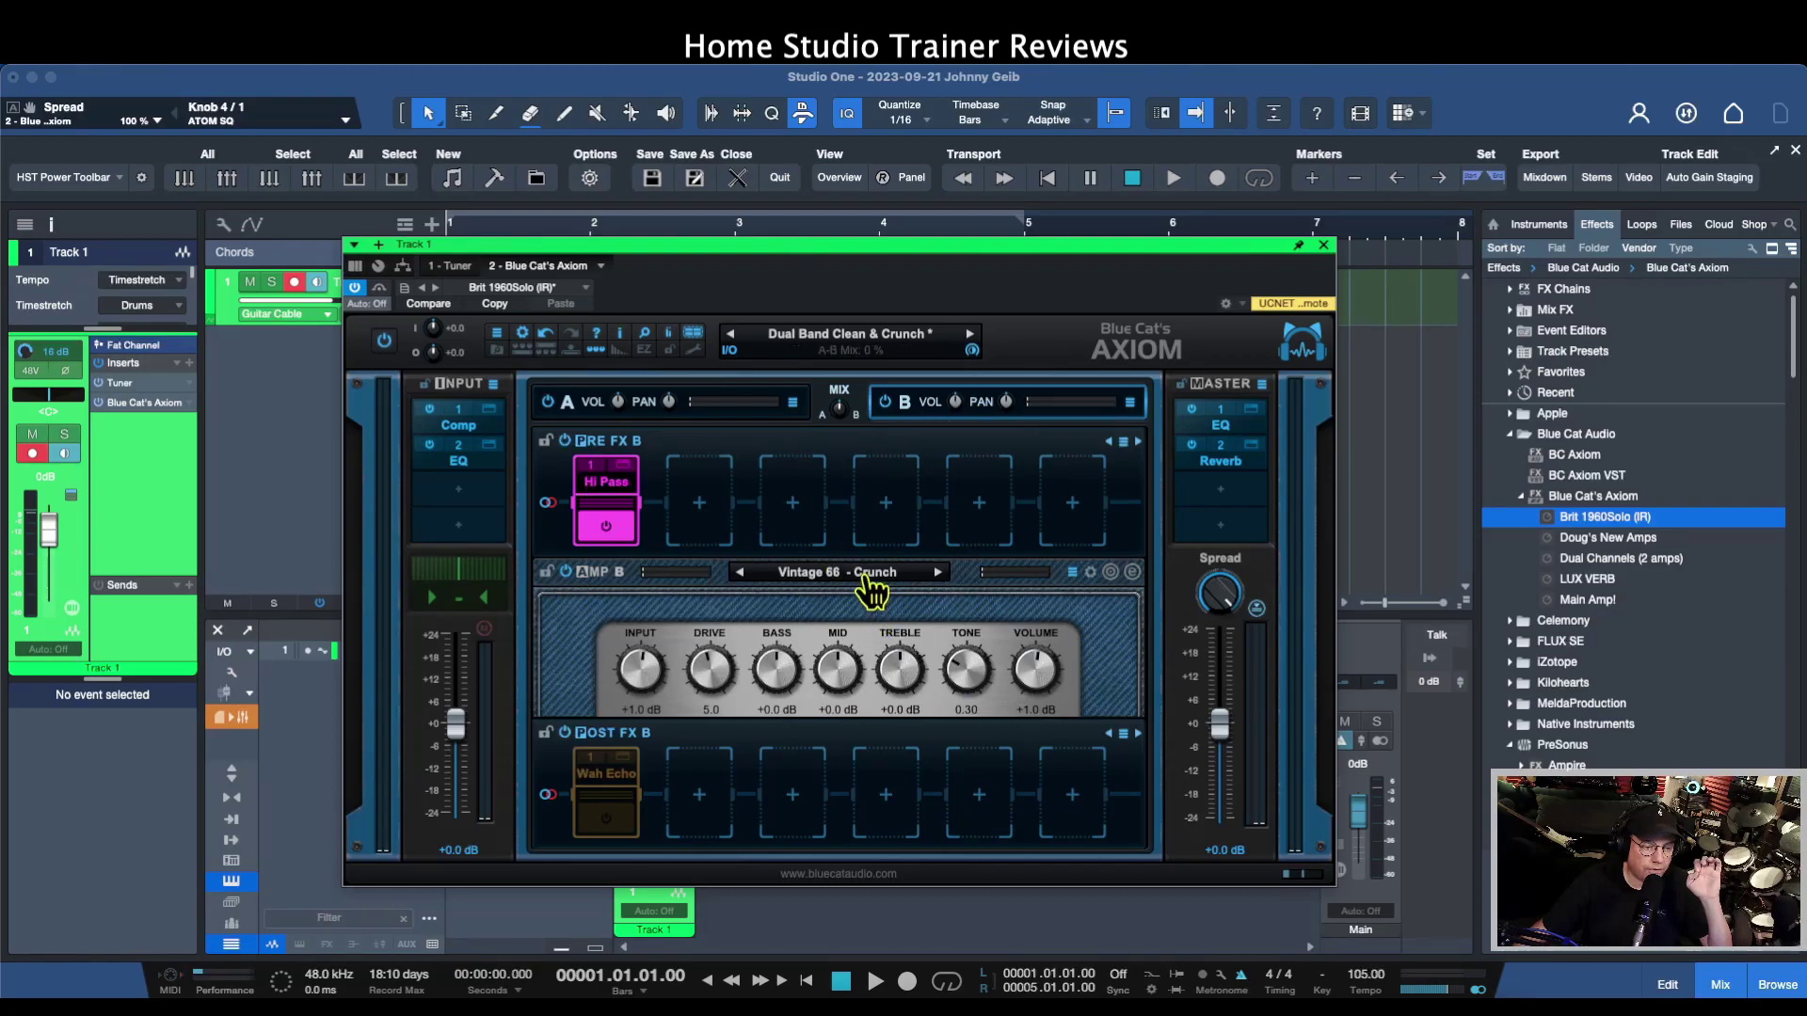
pyautogui.click(731, 412)
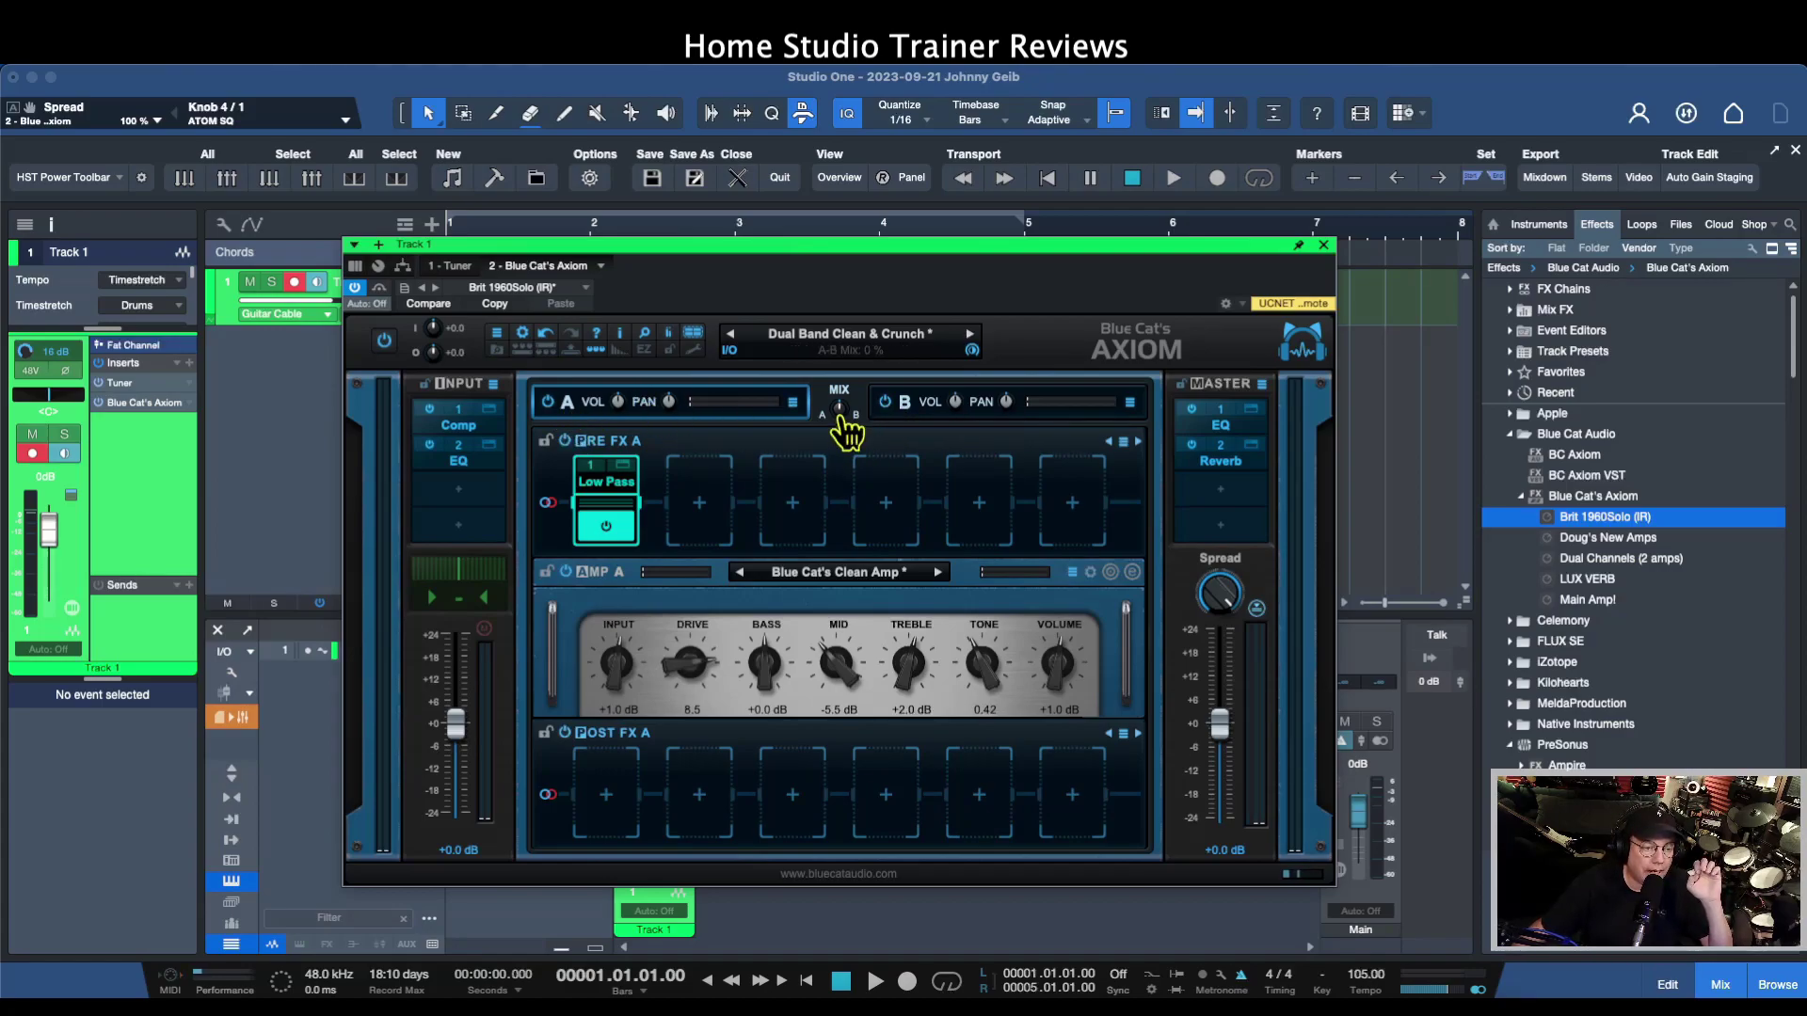
# Set the A-B mix to 7%, and pan channel A to -35% and channel B to +24%
pyautogui.moveTo(838, 431); pyautogui.dragTo(979, 407)
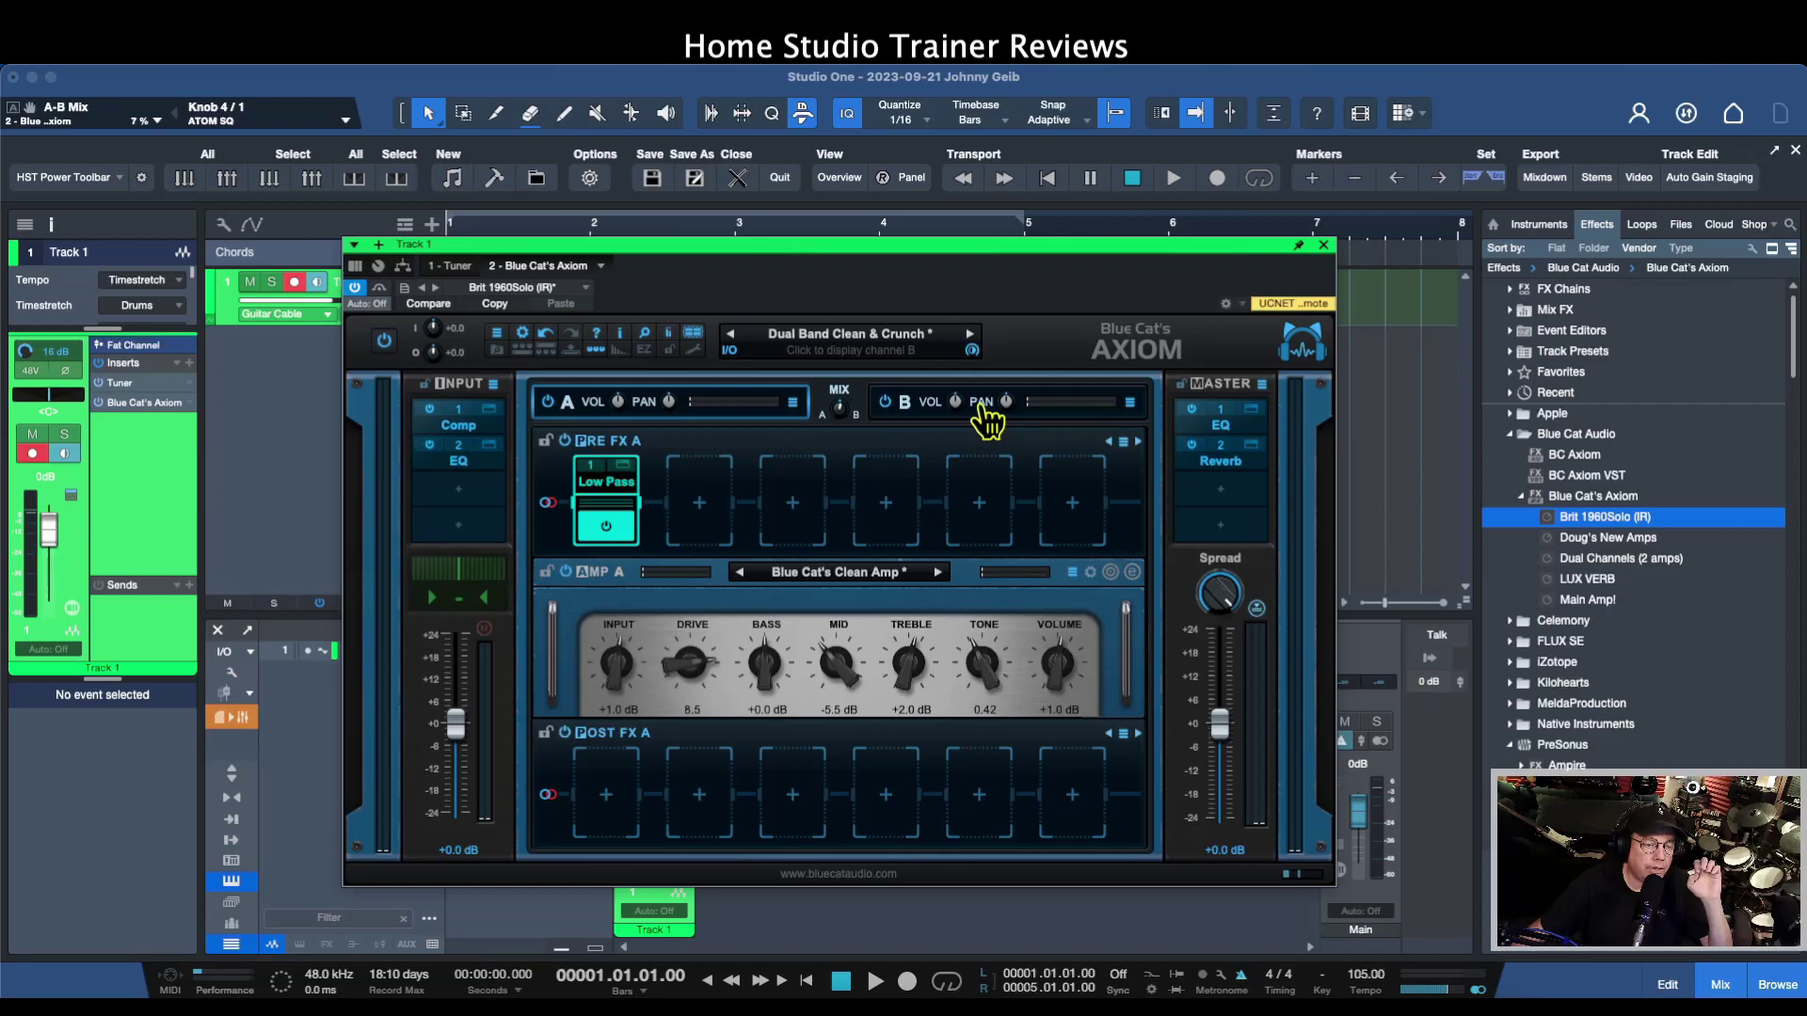
pyautogui.moveTo(623, 414)
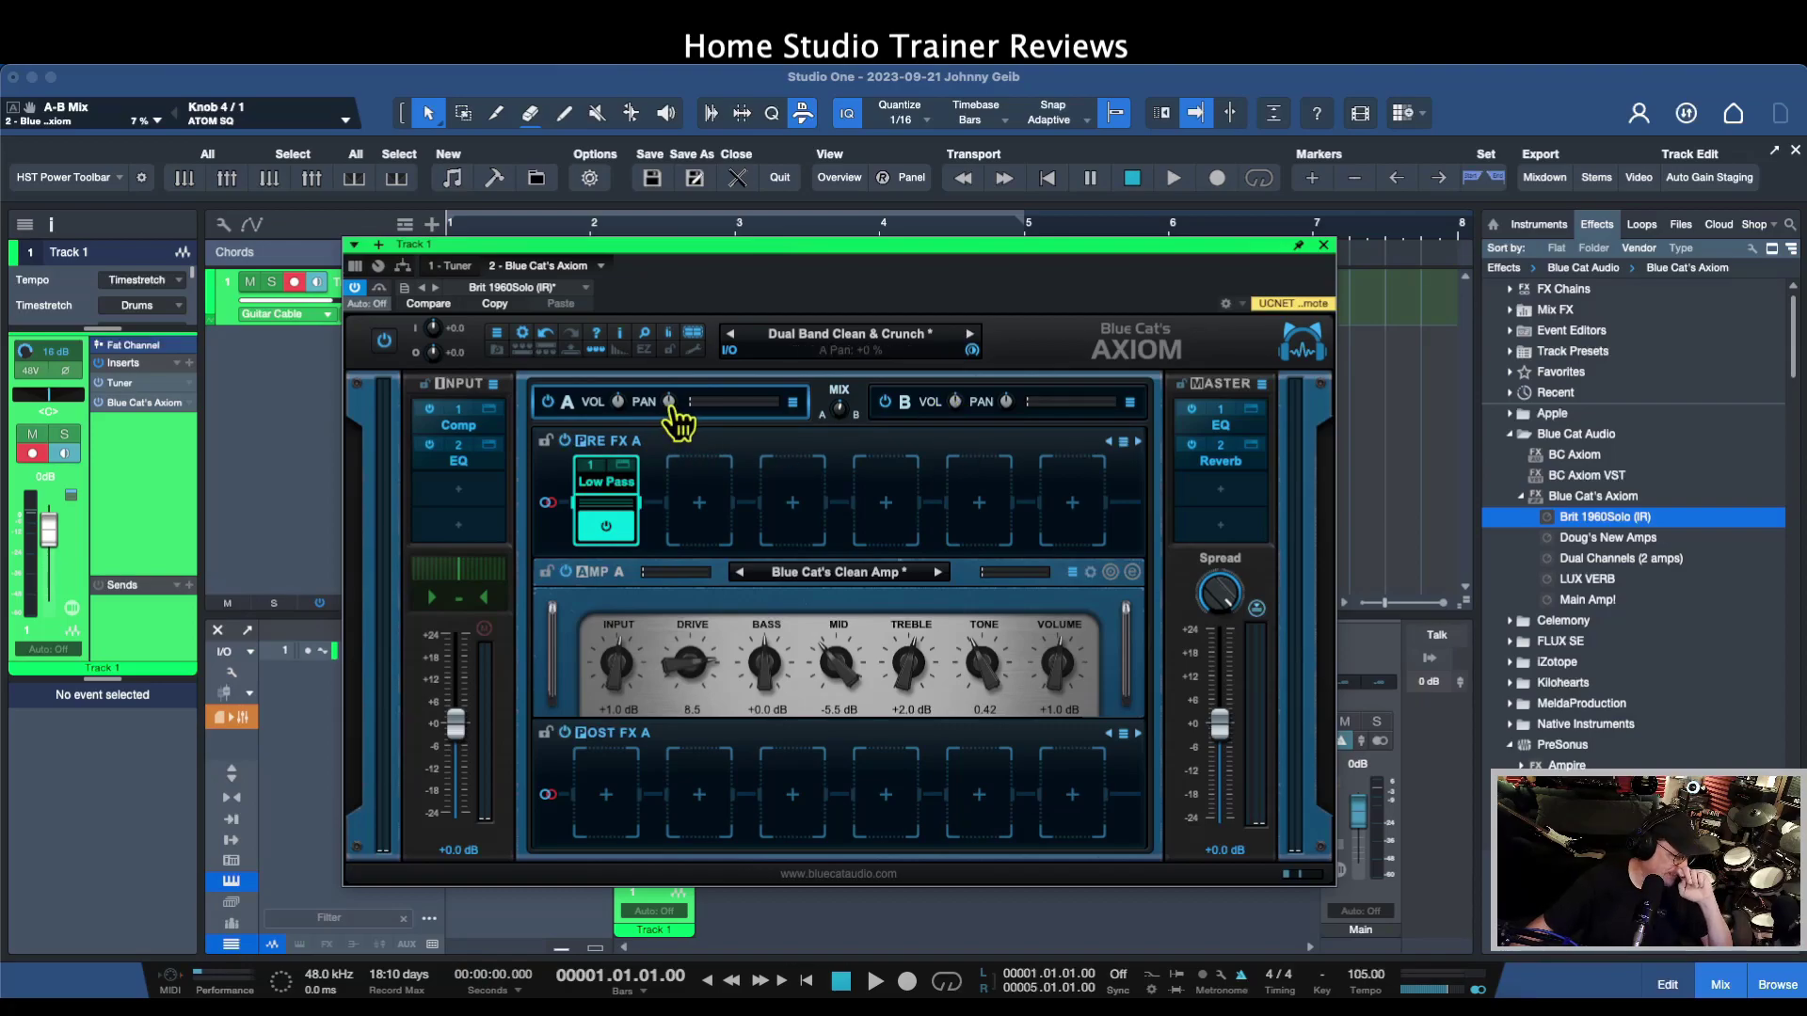
pyautogui.moveTo(1006, 405)
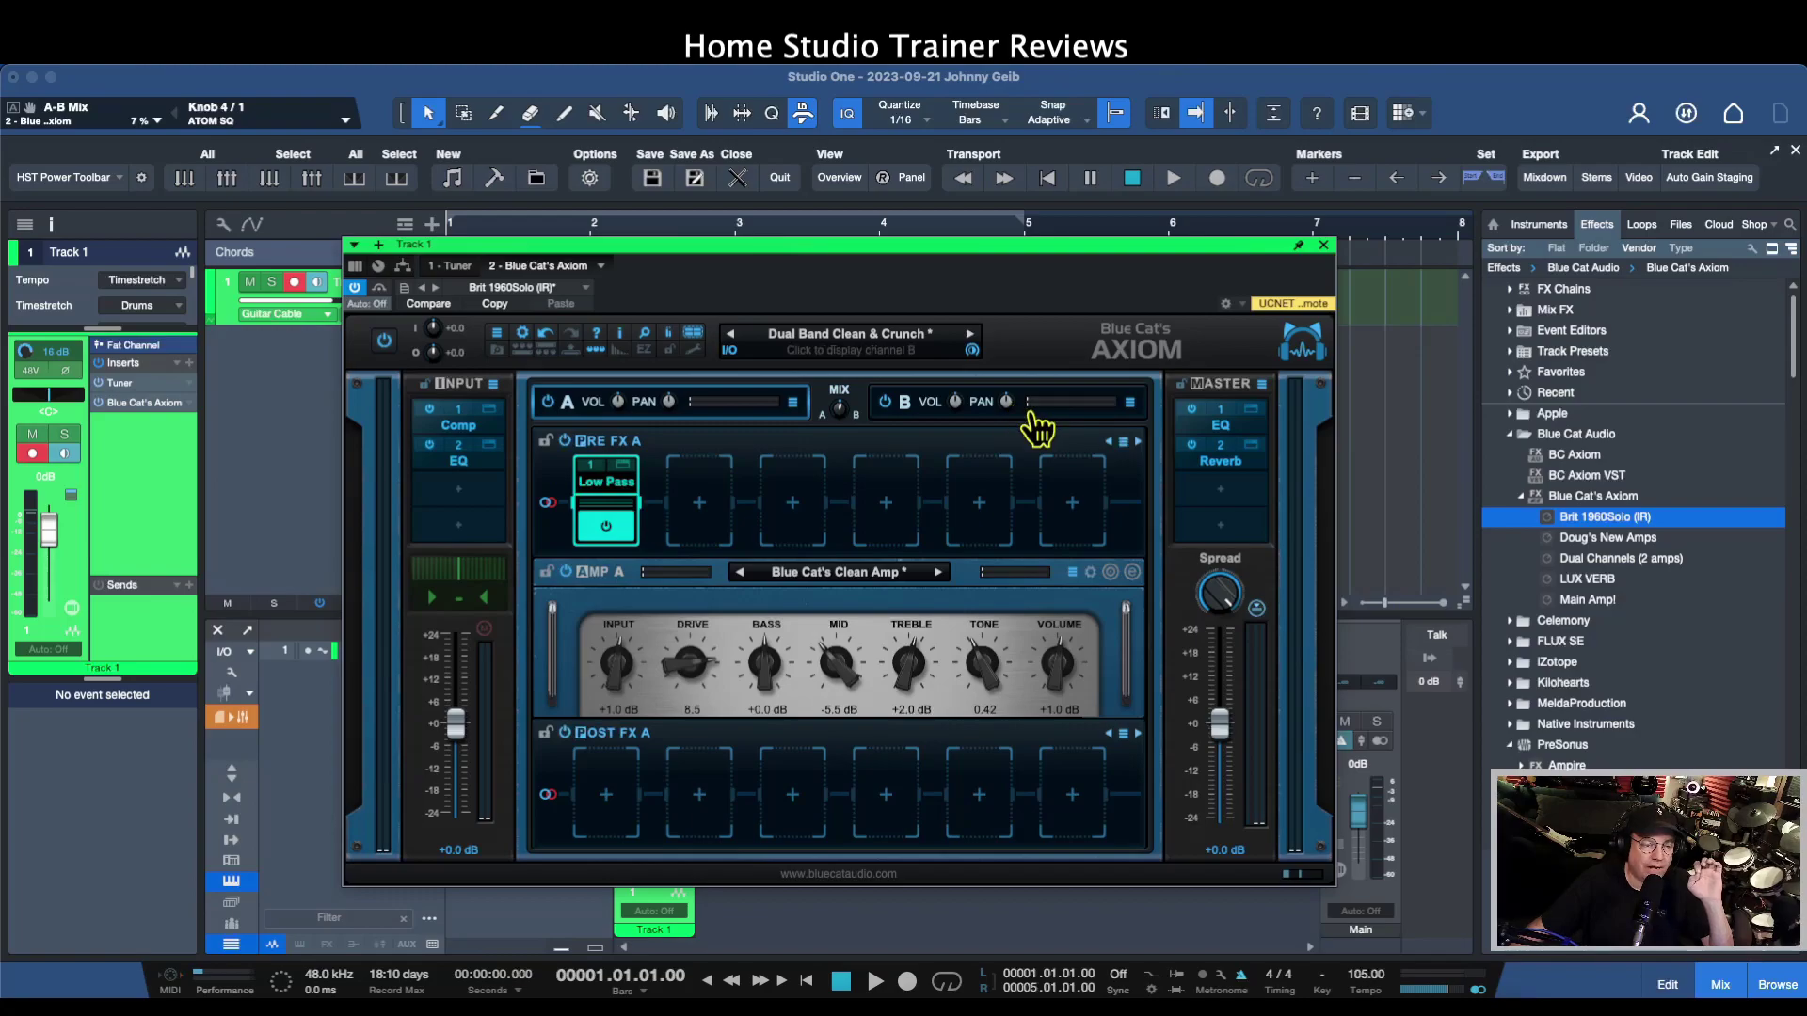
pyautogui.moveTo(1016, 419); pyautogui.dragTo(1020, 408)
pyautogui.moveTo(671, 405); pyautogui.dragTo(670, 444)
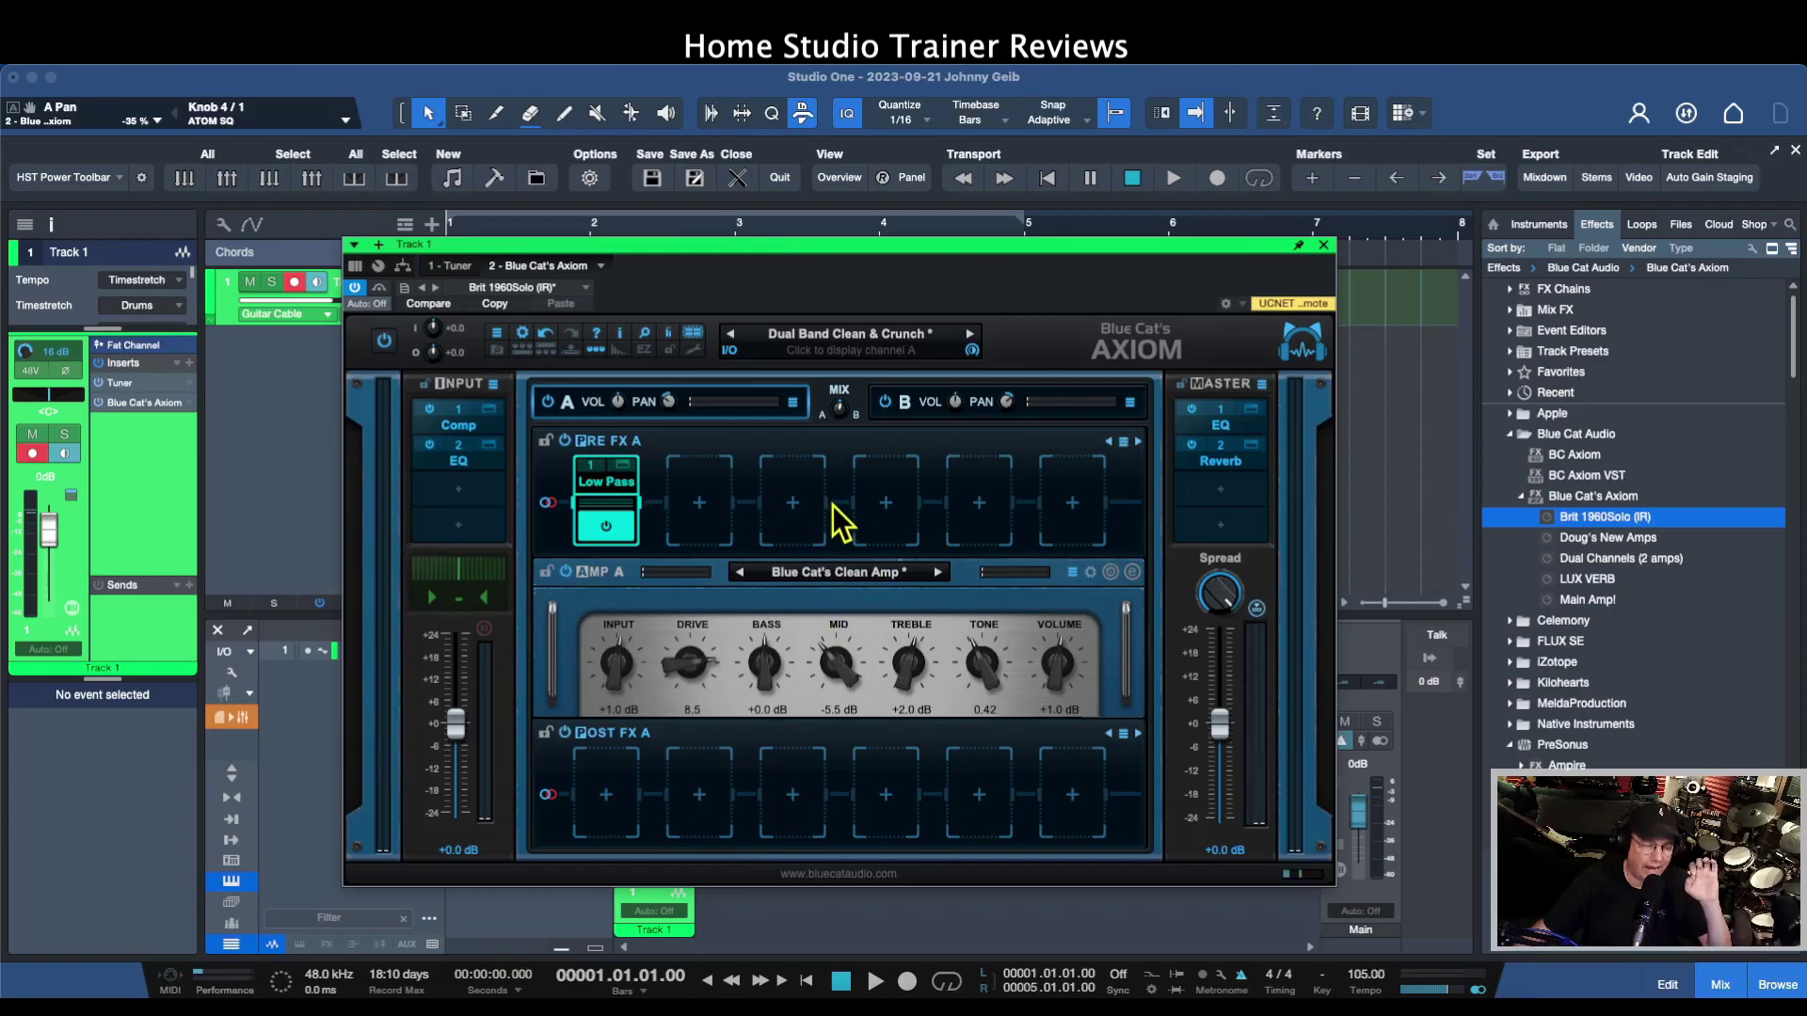
pyautogui.moveTo(672, 412)
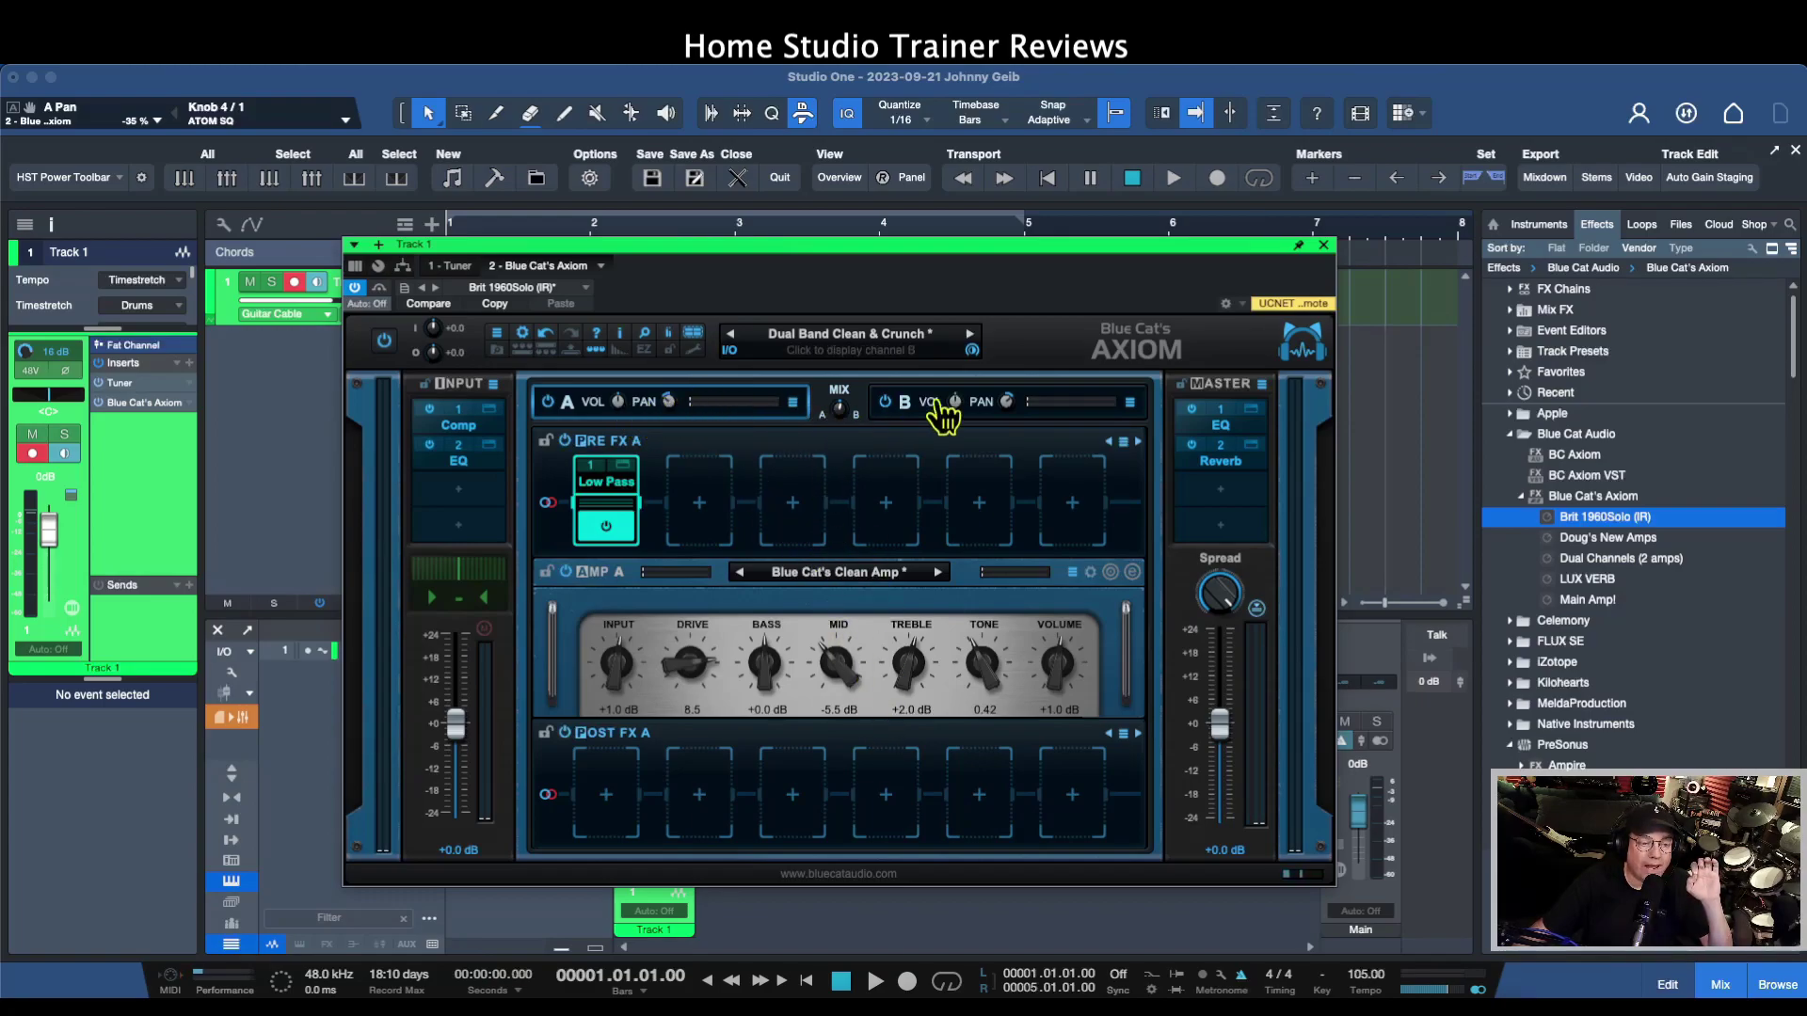
pyautogui.moveTo(1009, 406)
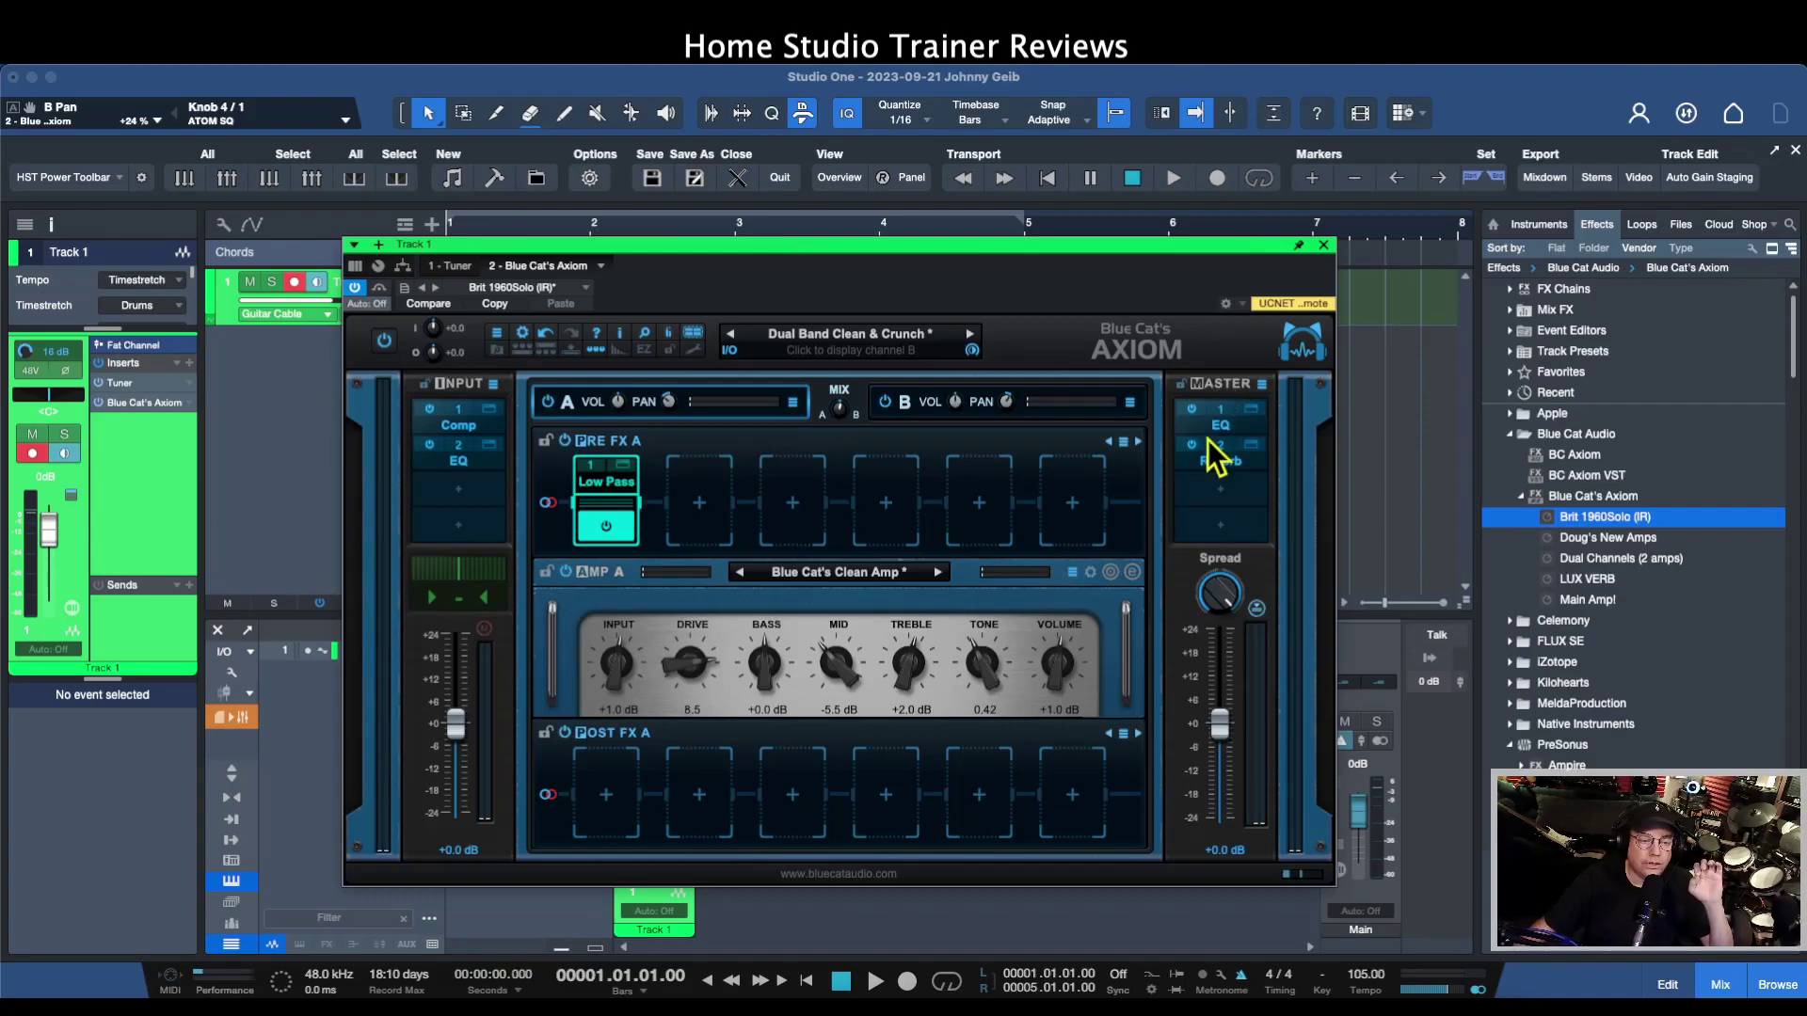
# Review the load, save and copy options of the Master effects strip without applying any of them
pyautogui.click(1262, 386)
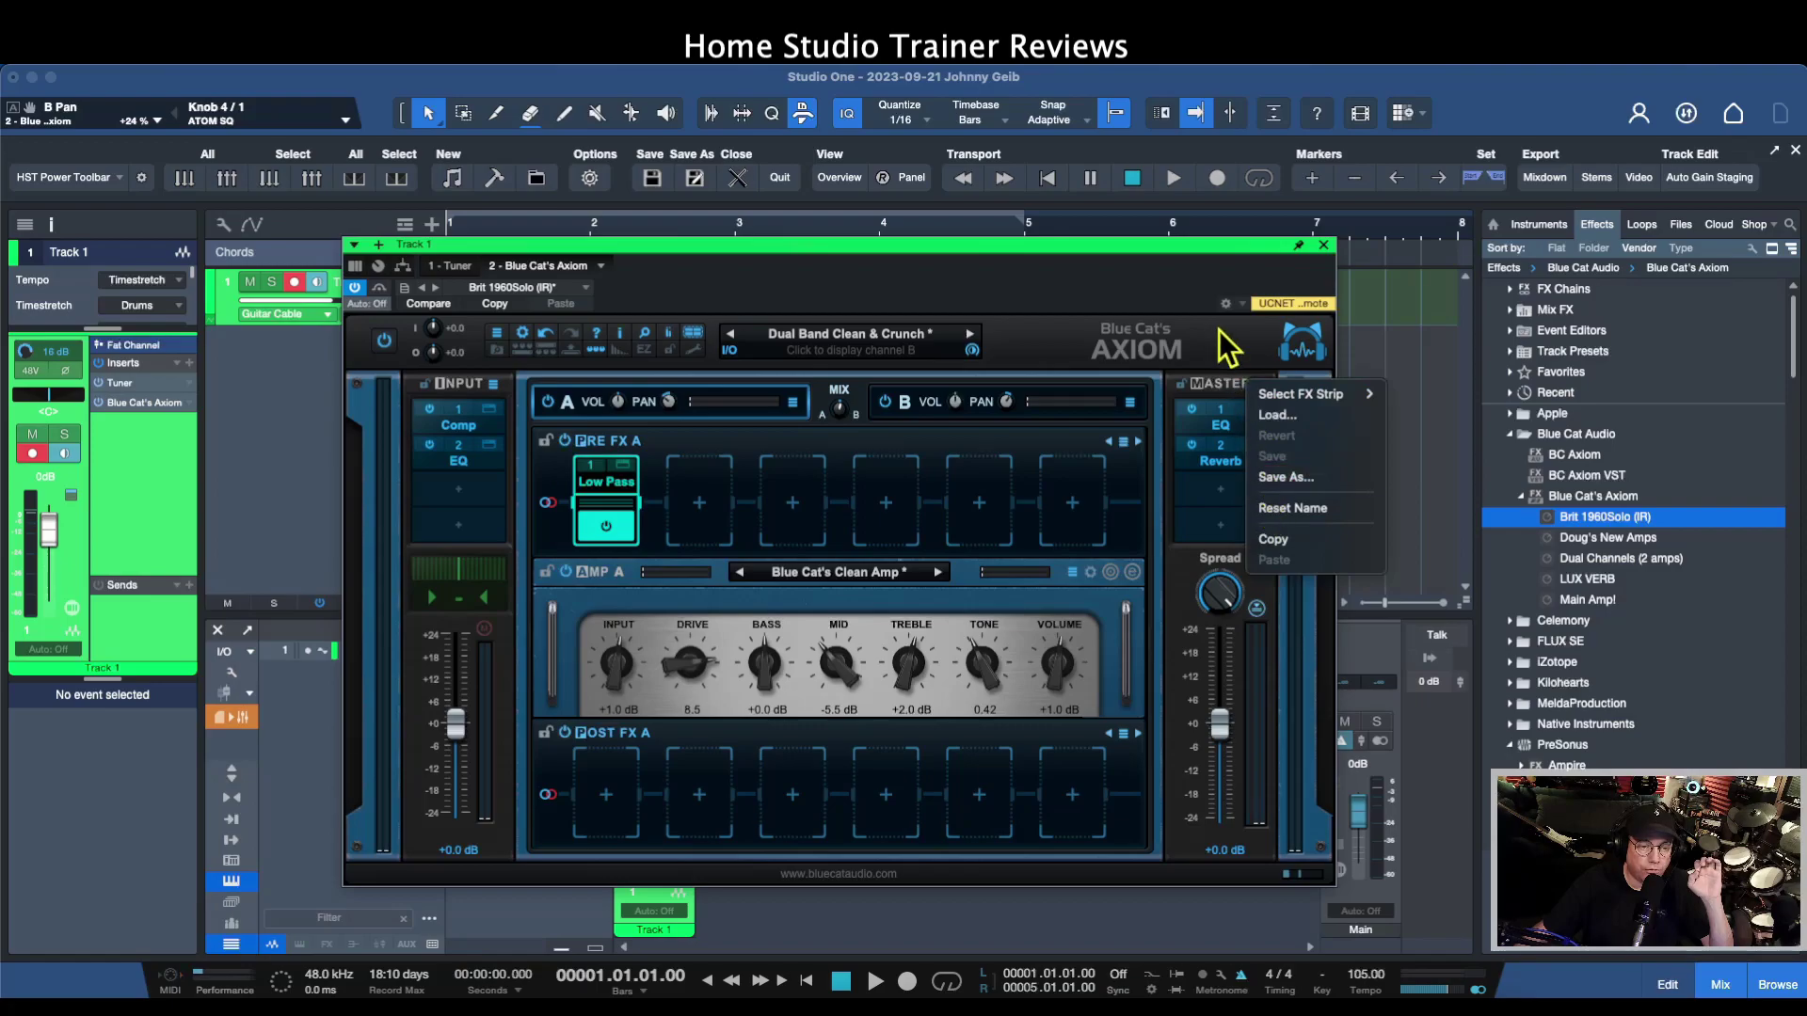
pyautogui.click(1199, 299)
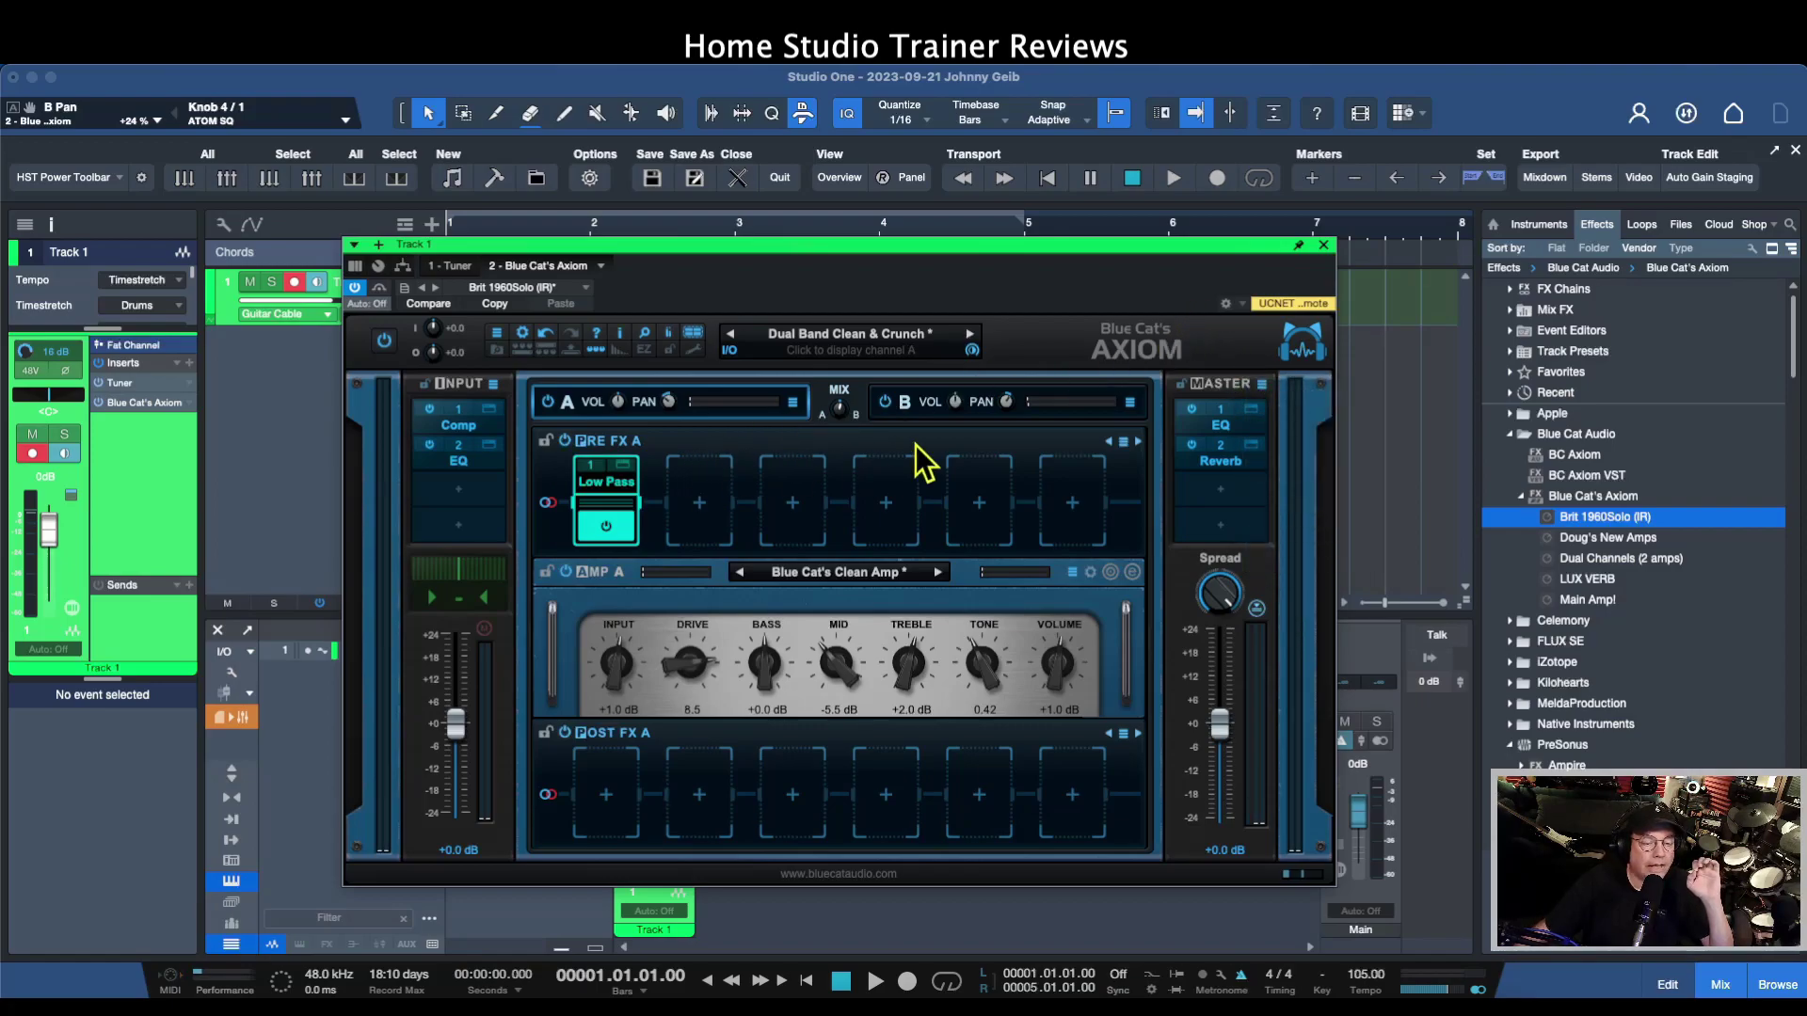
pyautogui.click(1262, 386)
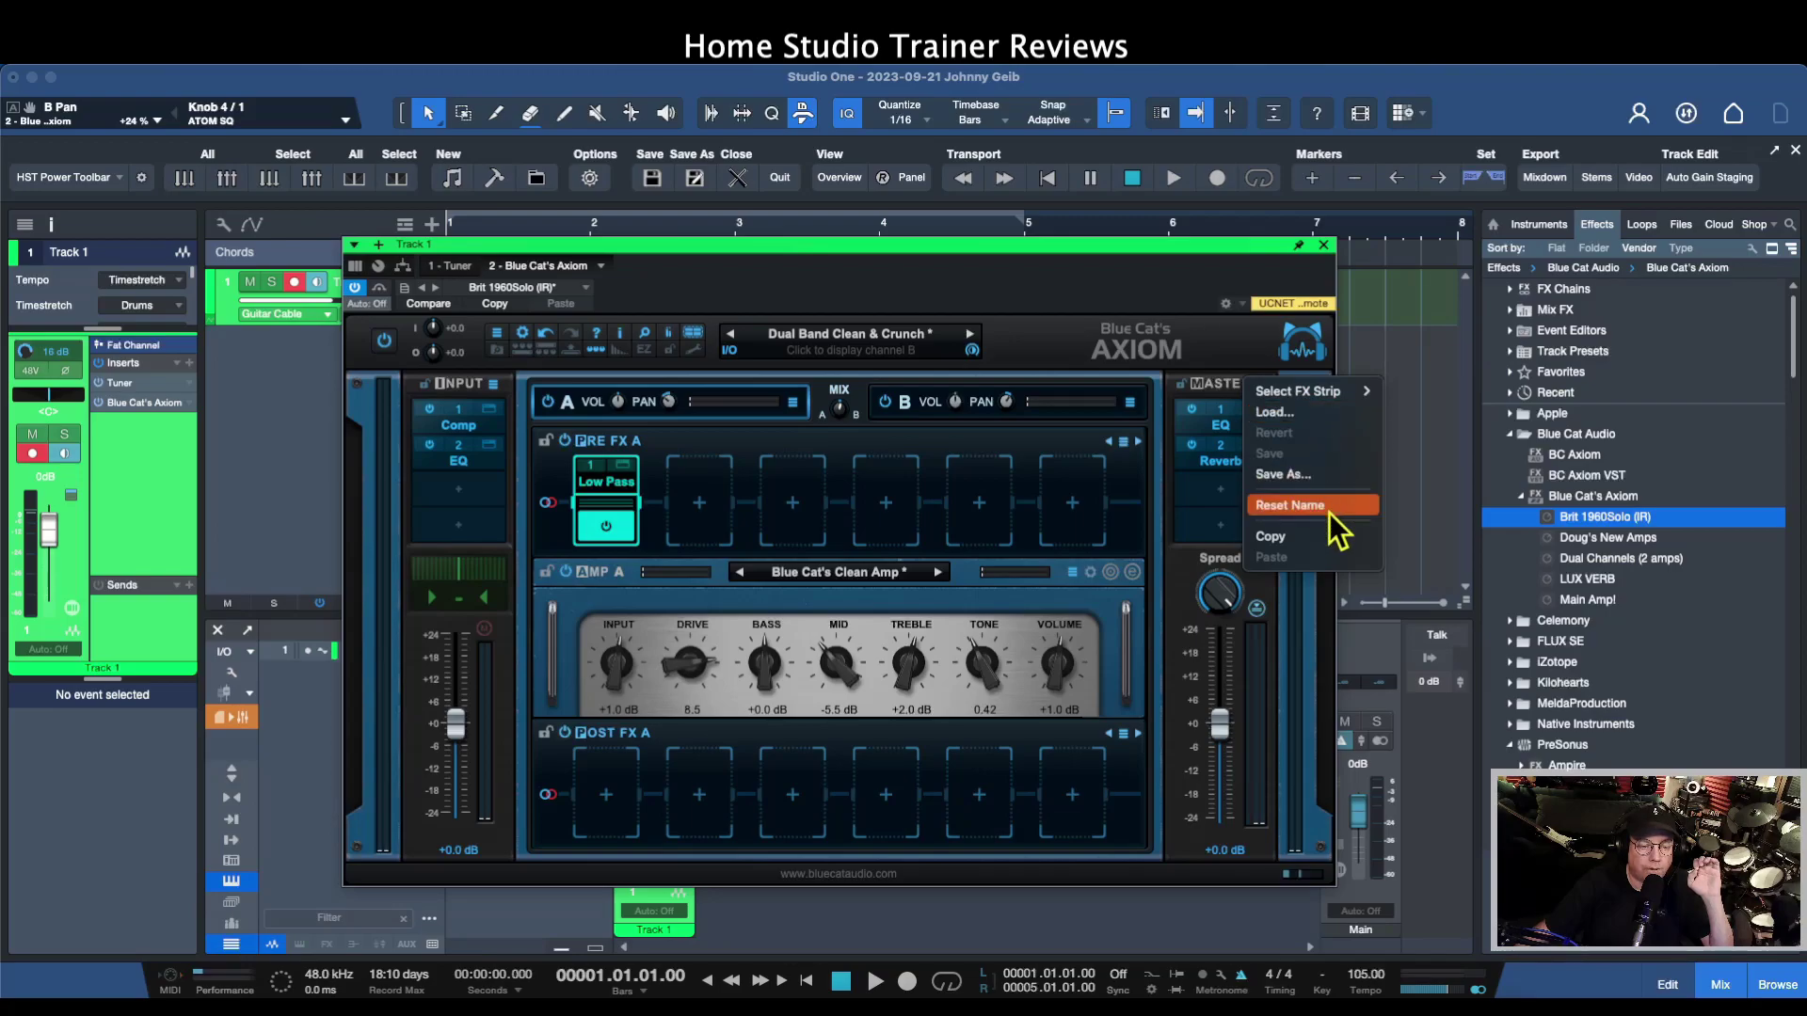
pyautogui.click(1061, 282)
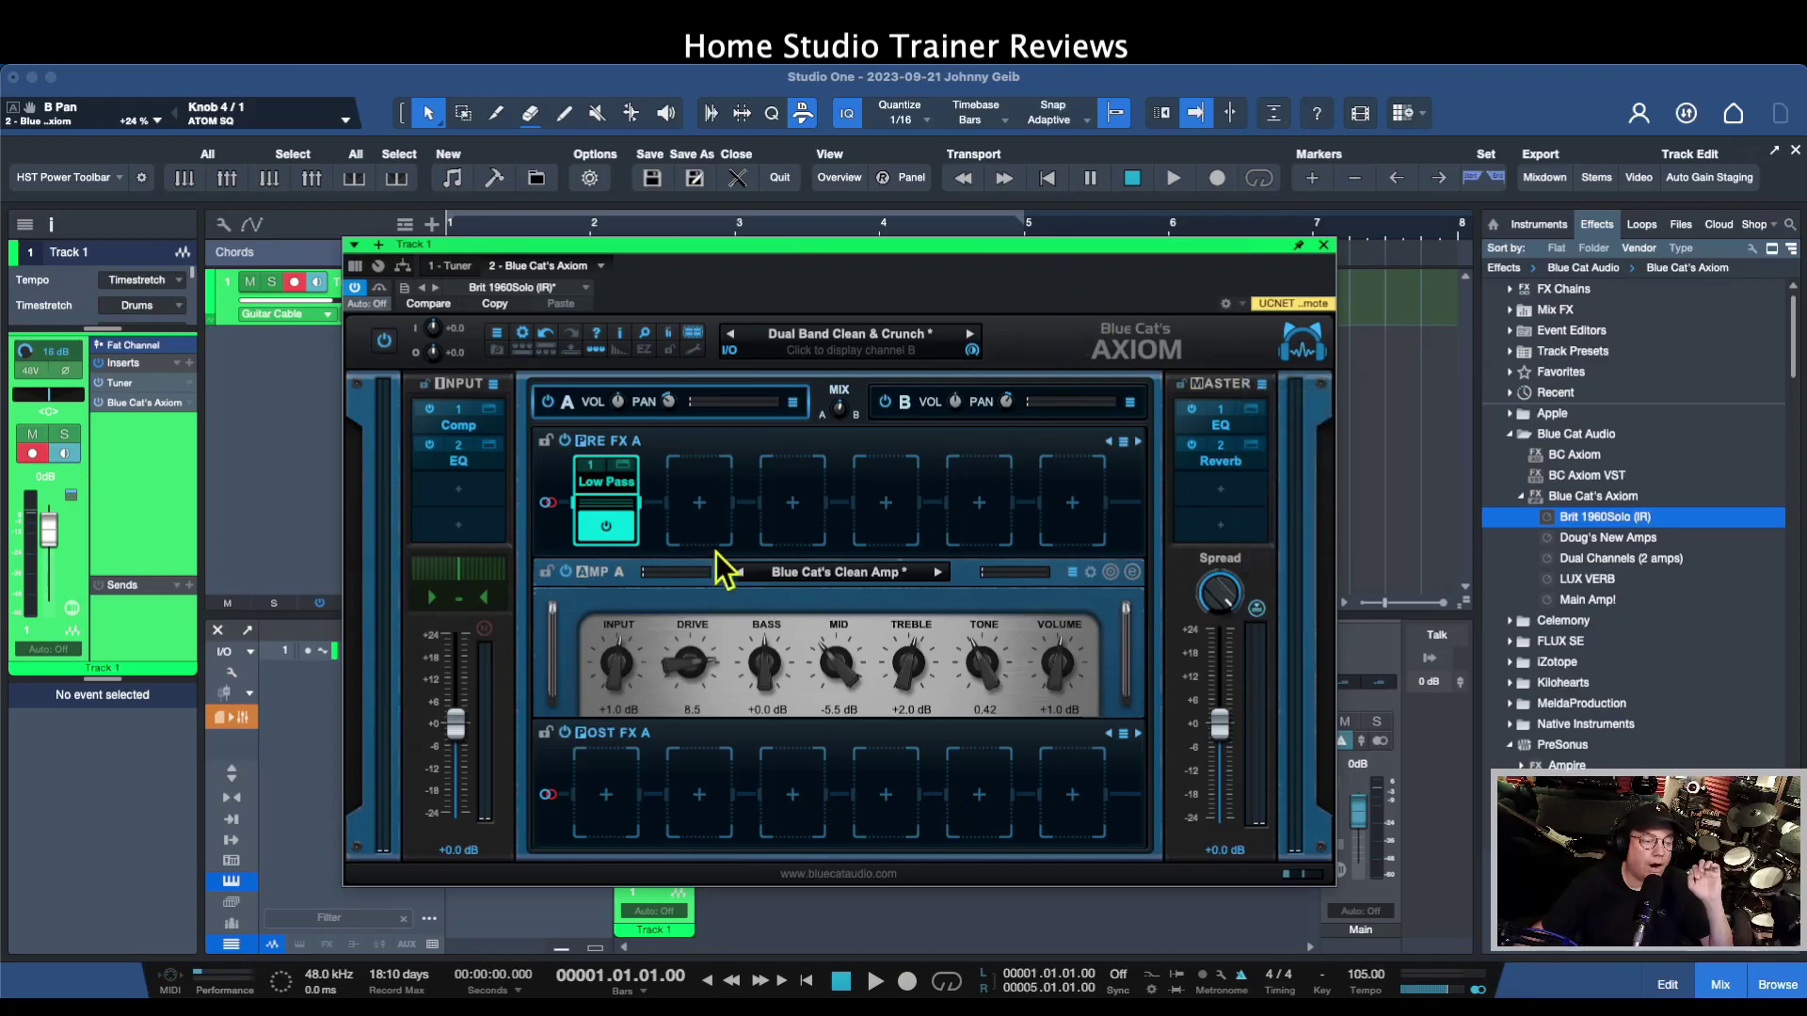
# Browse the VST plug-in files and the built-in effect categories available for channel A's second Pre FX slot, loading nothing
pyautogui.click(703, 501)
pyautogui.moveTo(703, 501)
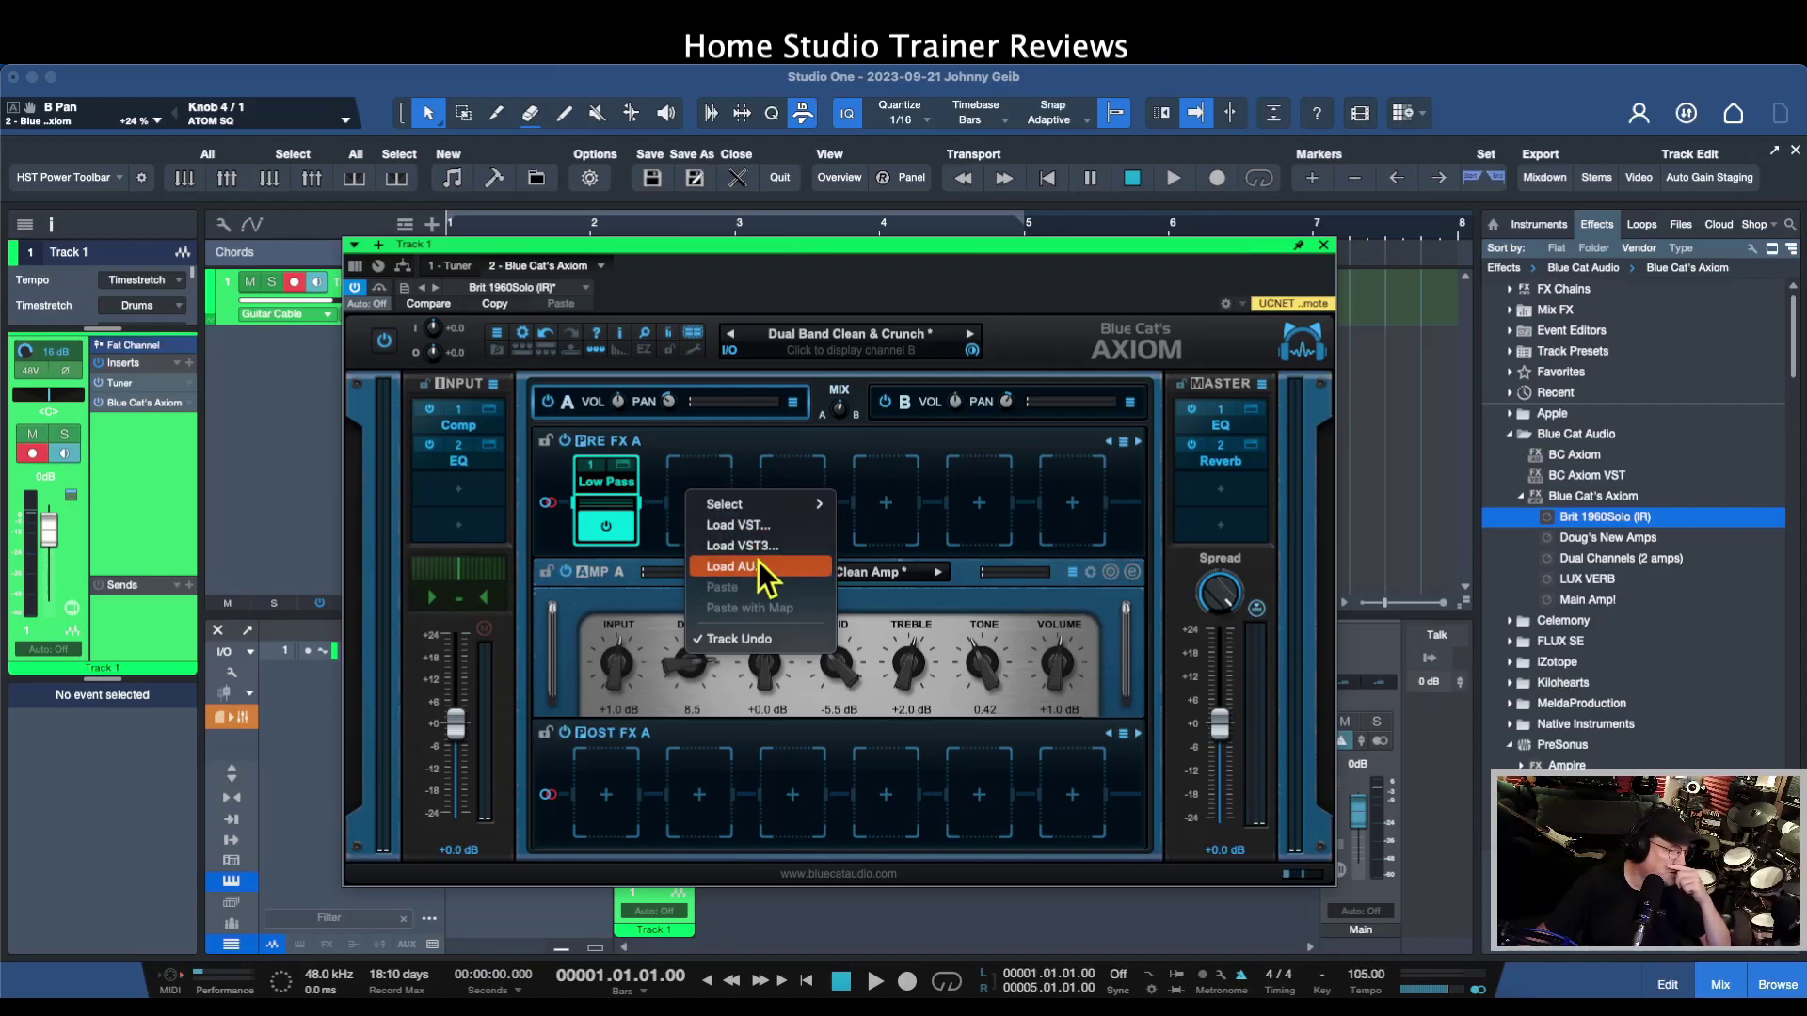
pyautogui.click(753, 527)
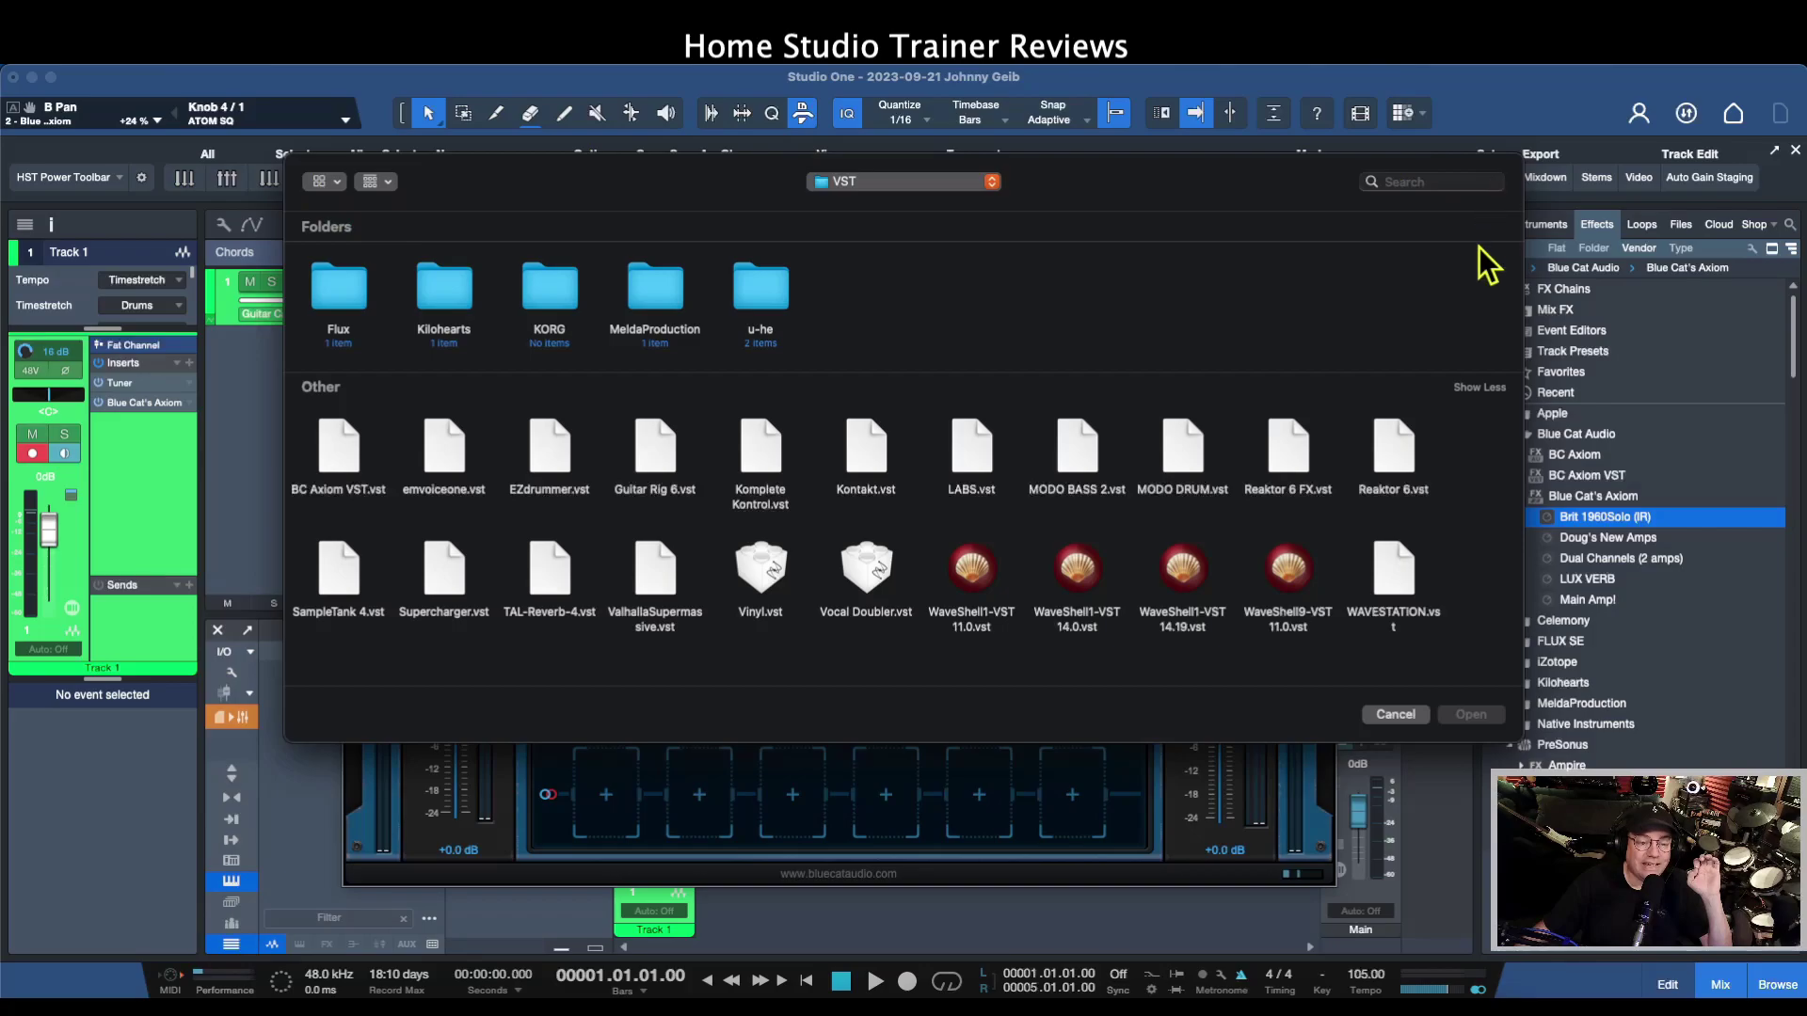
pyautogui.click(1395, 714)
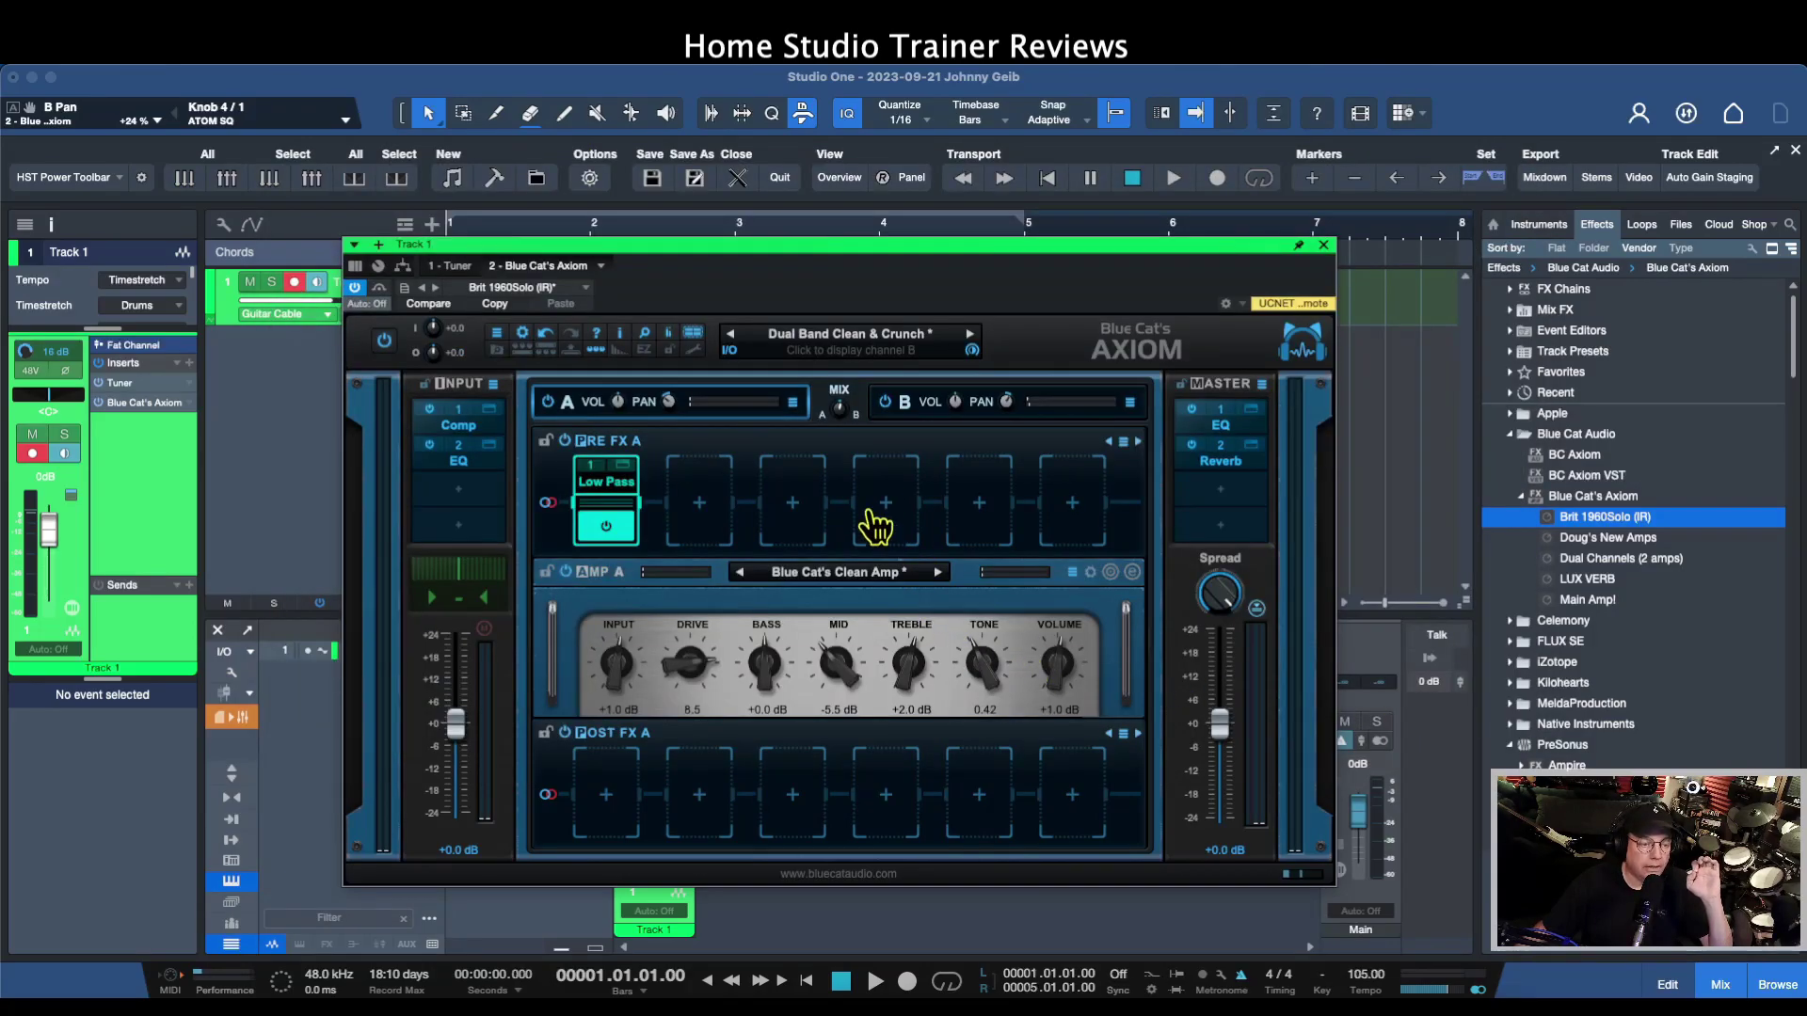
pyautogui.click(702, 506)
pyautogui.moveTo(702, 509)
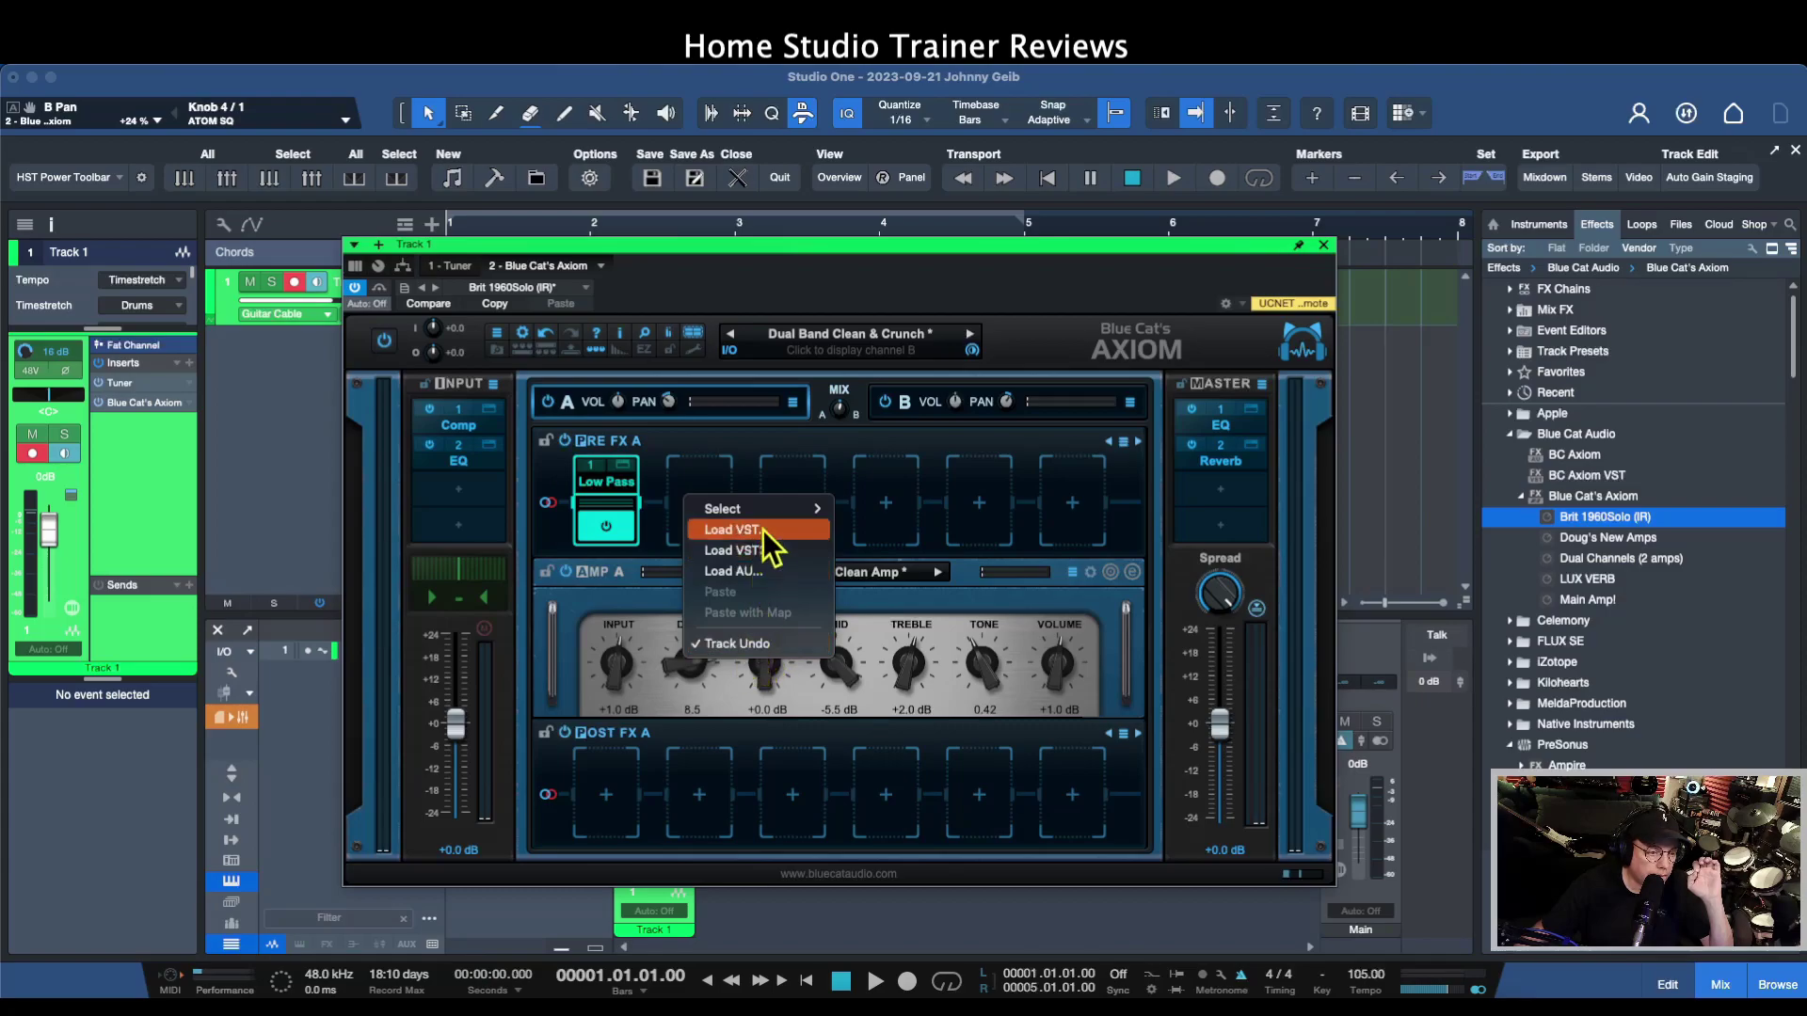
pyautogui.moveTo(809, 509)
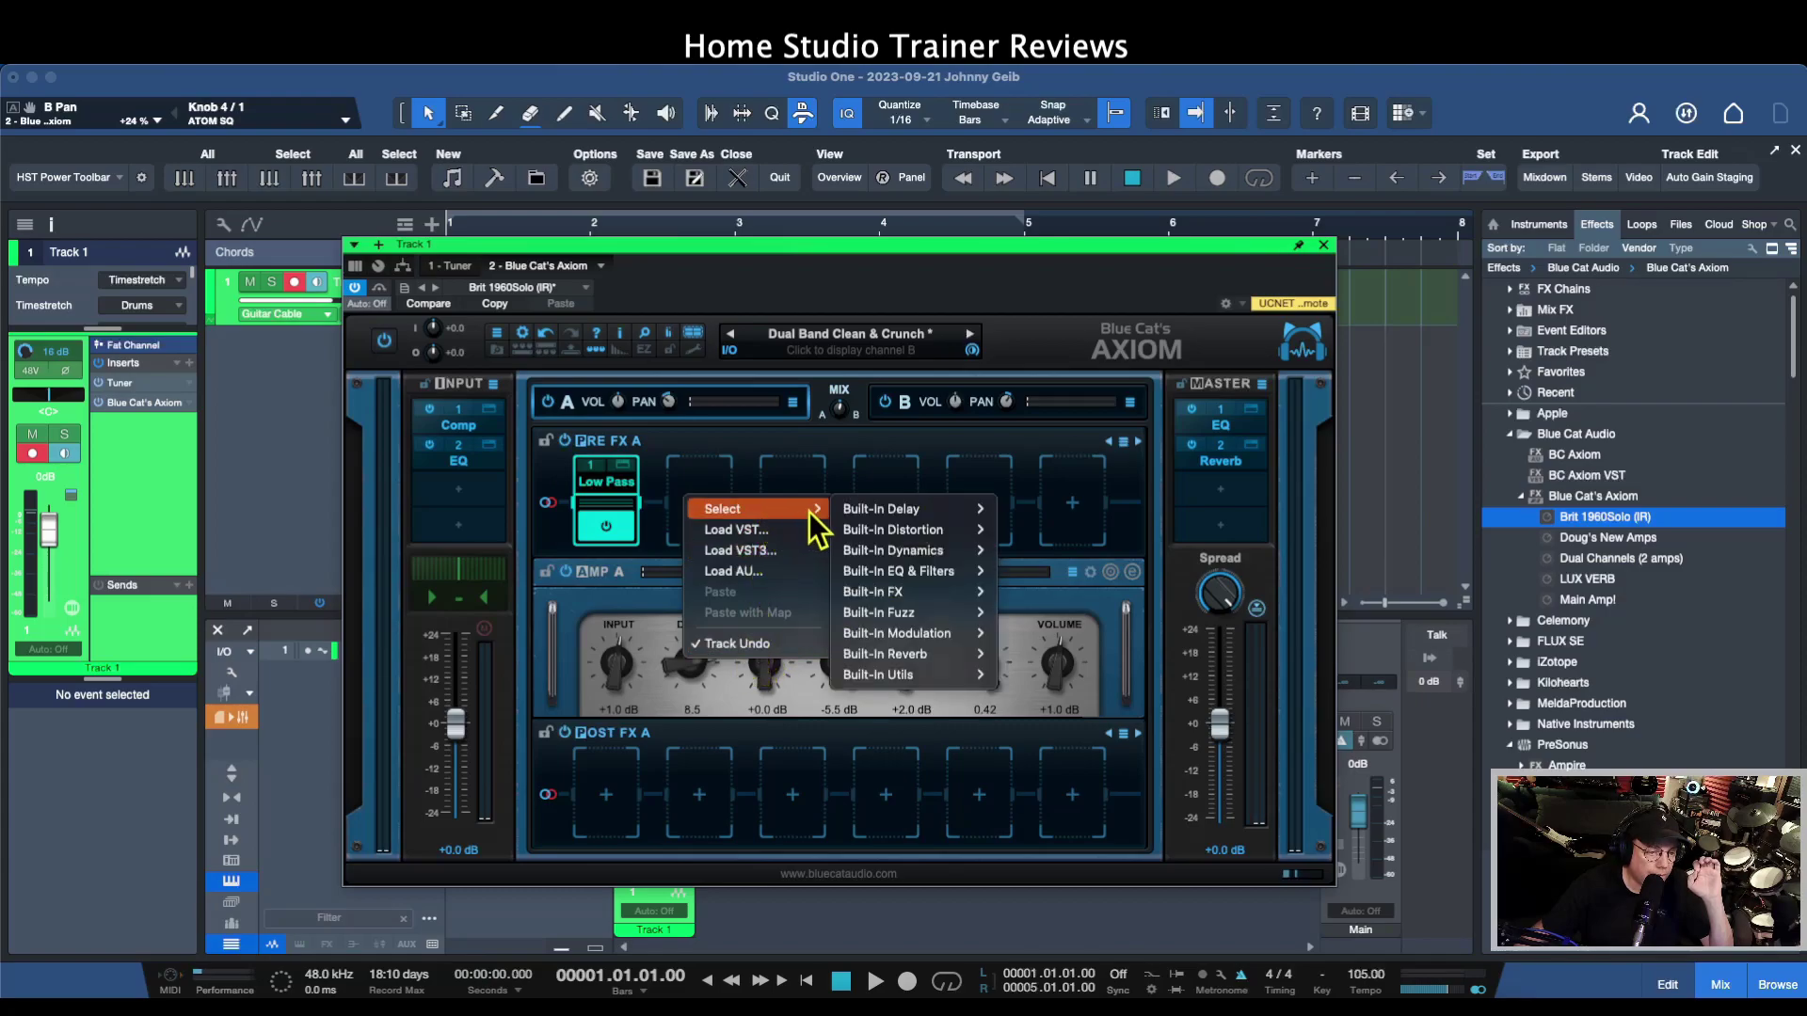
pyautogui.click(1014, 432)
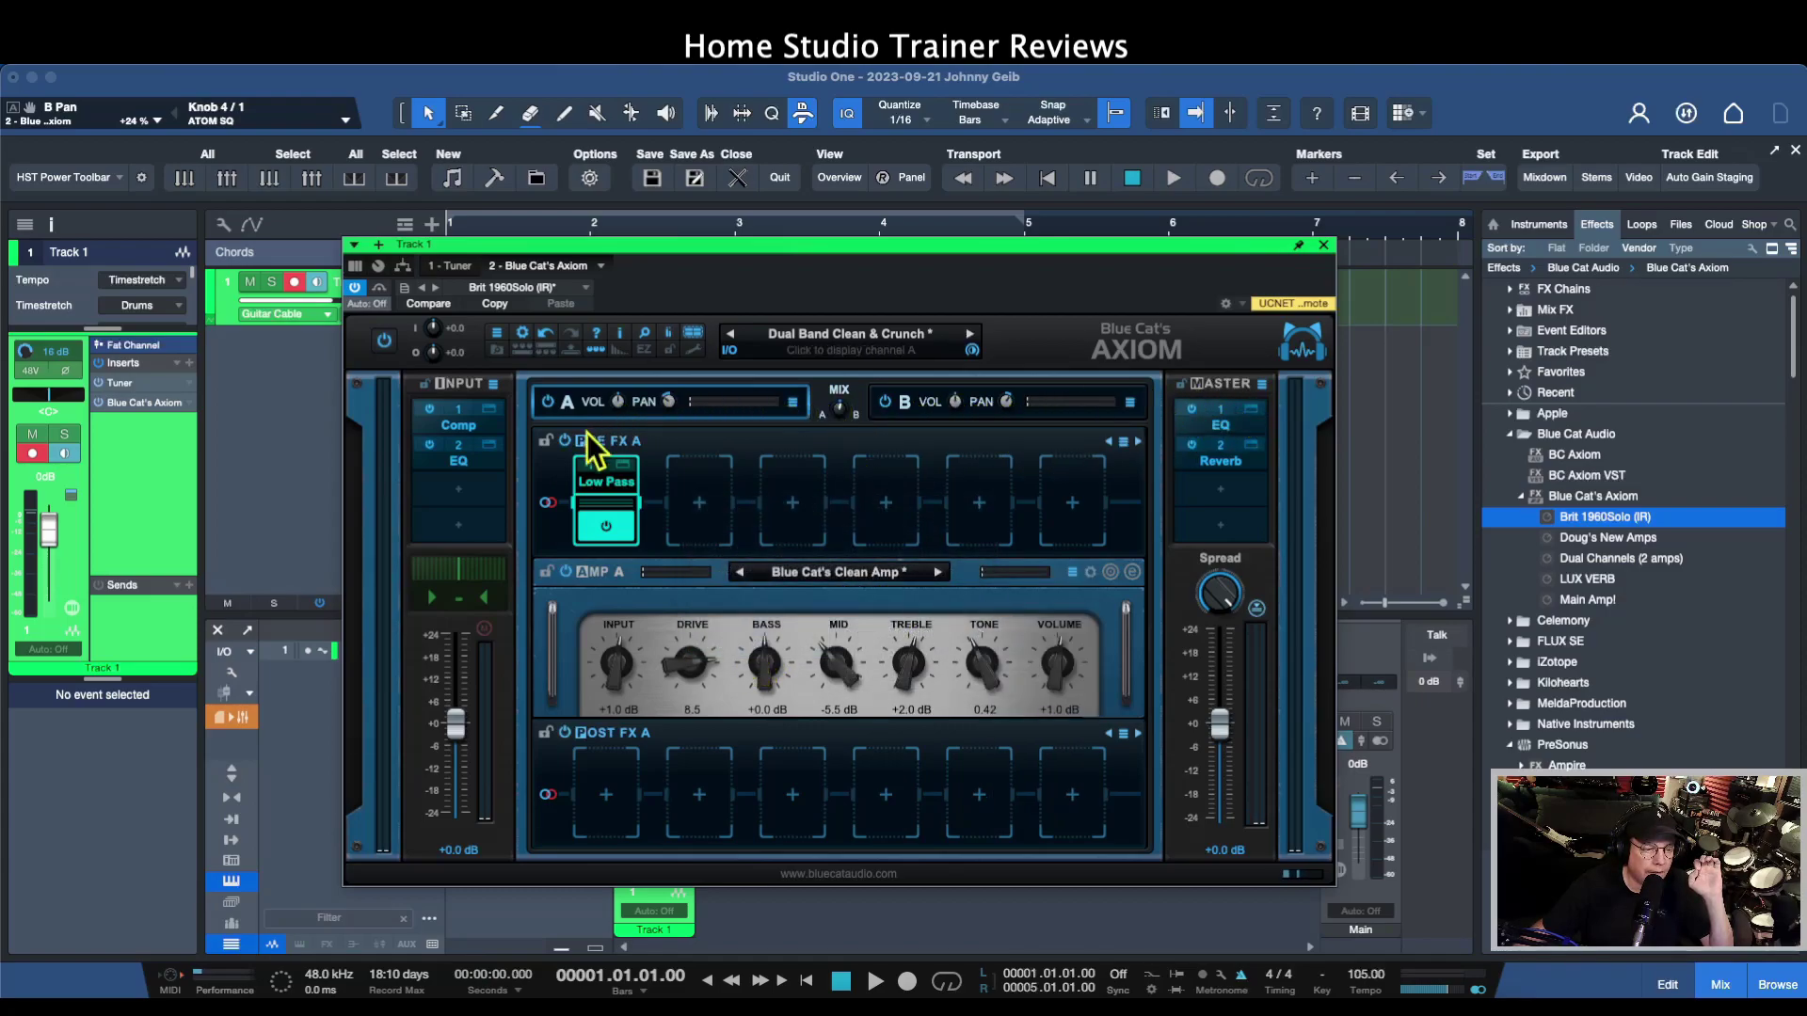
# Compare the simplified interface showing both amps with the full interface, ending on the full view
pyautogui.click(645, 351)
pyautogui.click(646, 351)
pyautogui.click(646, 351)
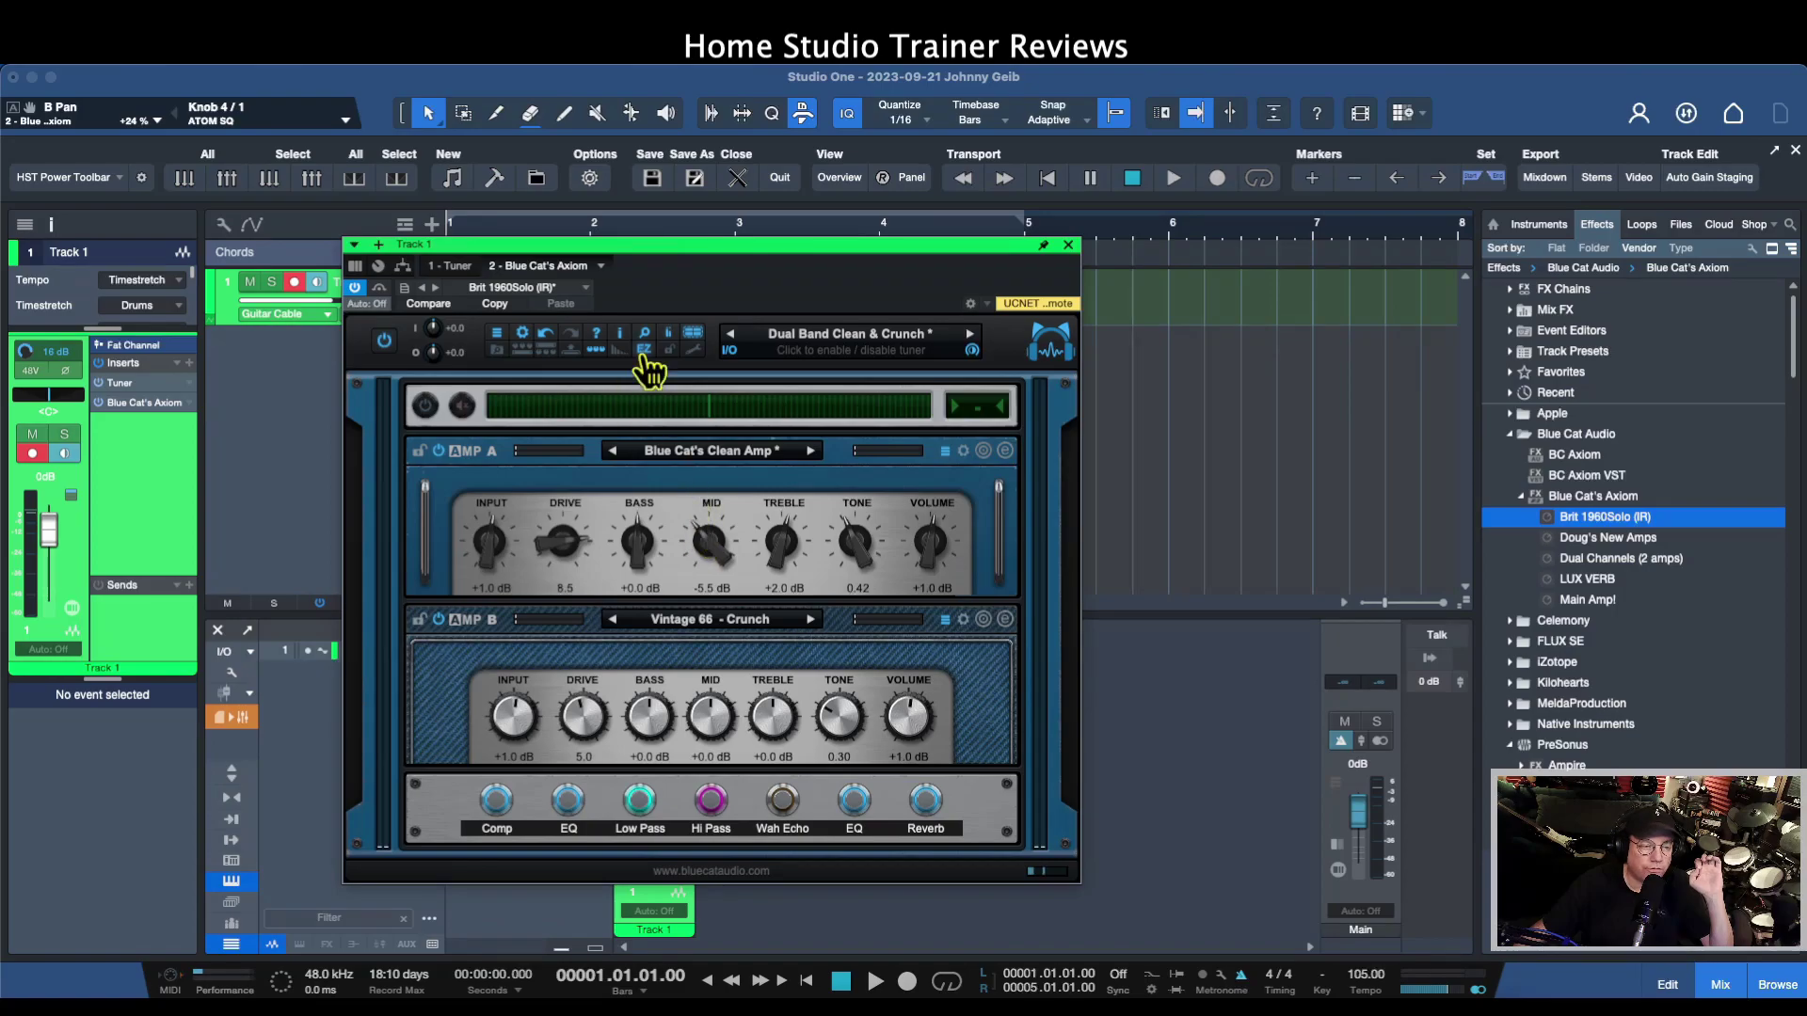
pyautogui.click(644, 351)
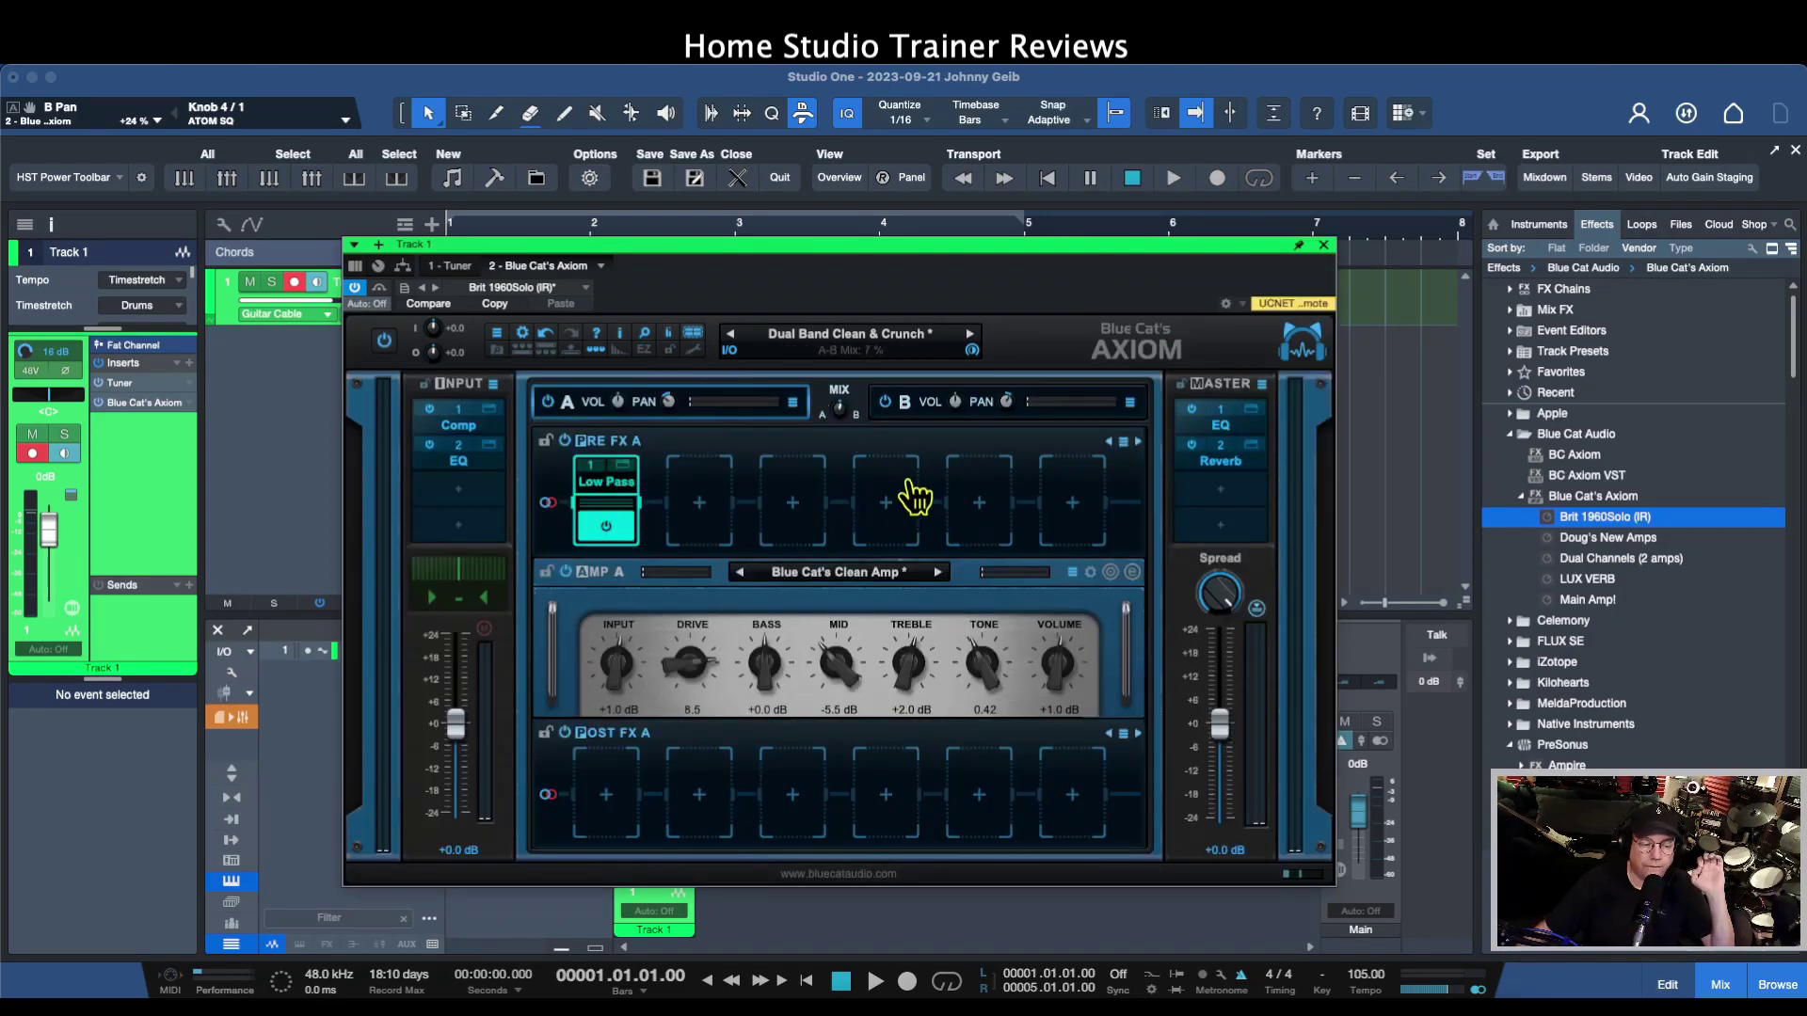